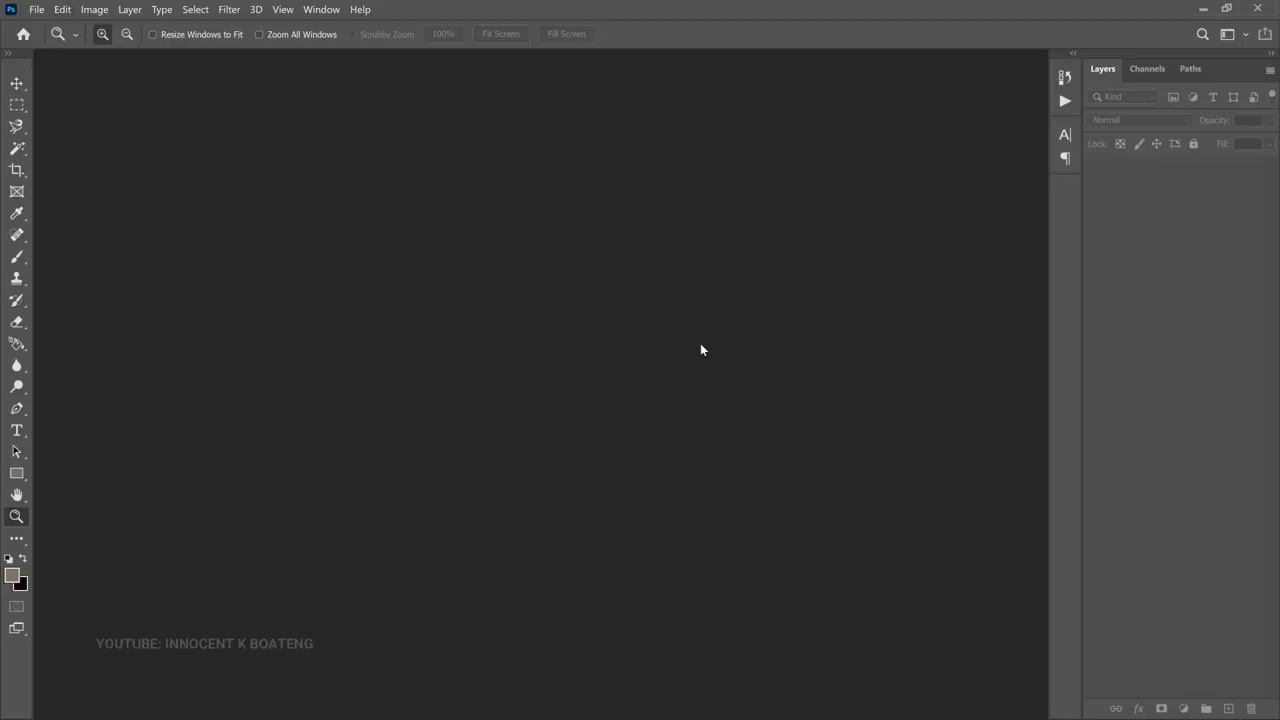
- Create a new portrait document 48 inches wide and 72 inches high at 72 pixels/inch
key(ctrl+n)
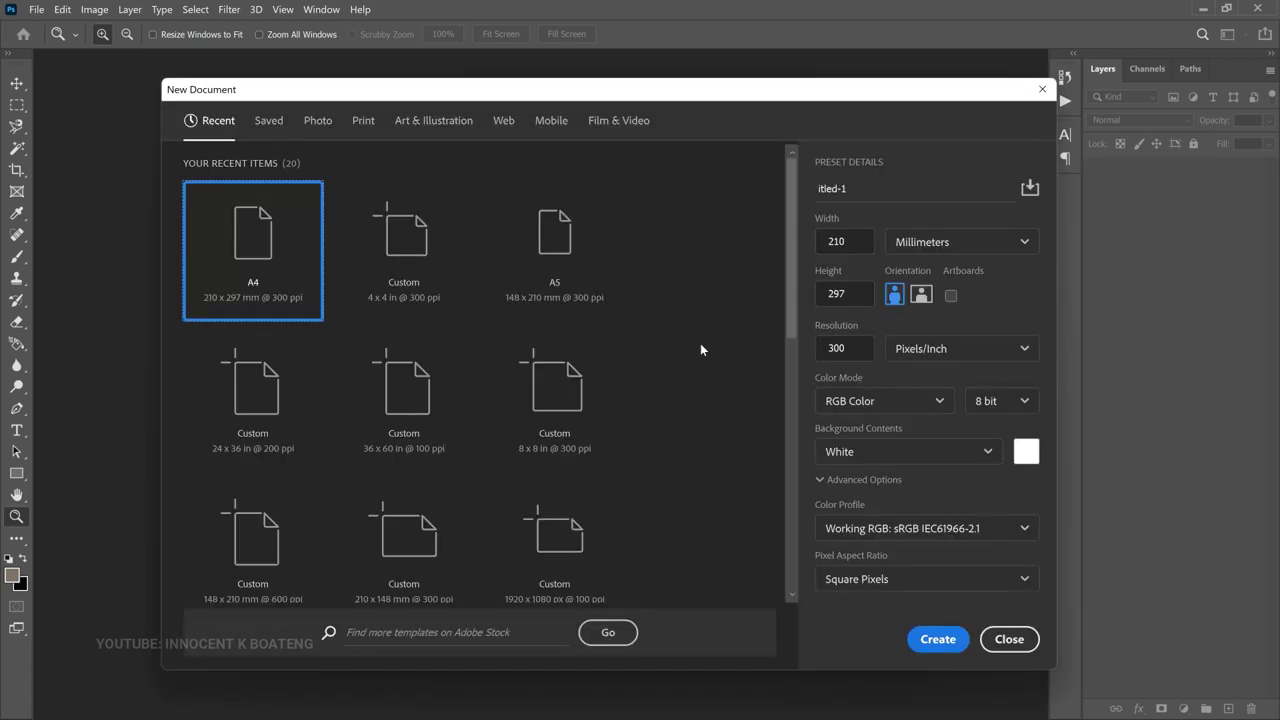
drag(676, 99, 652, 100)
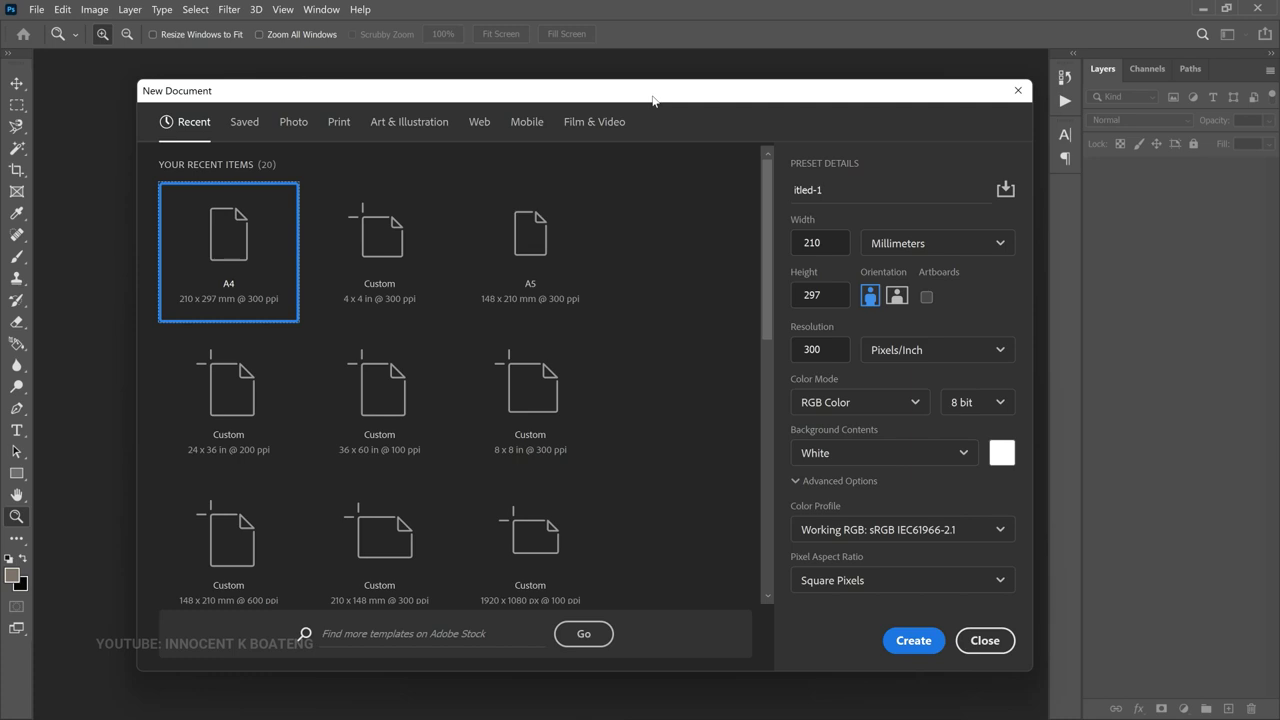
click(975, 245)
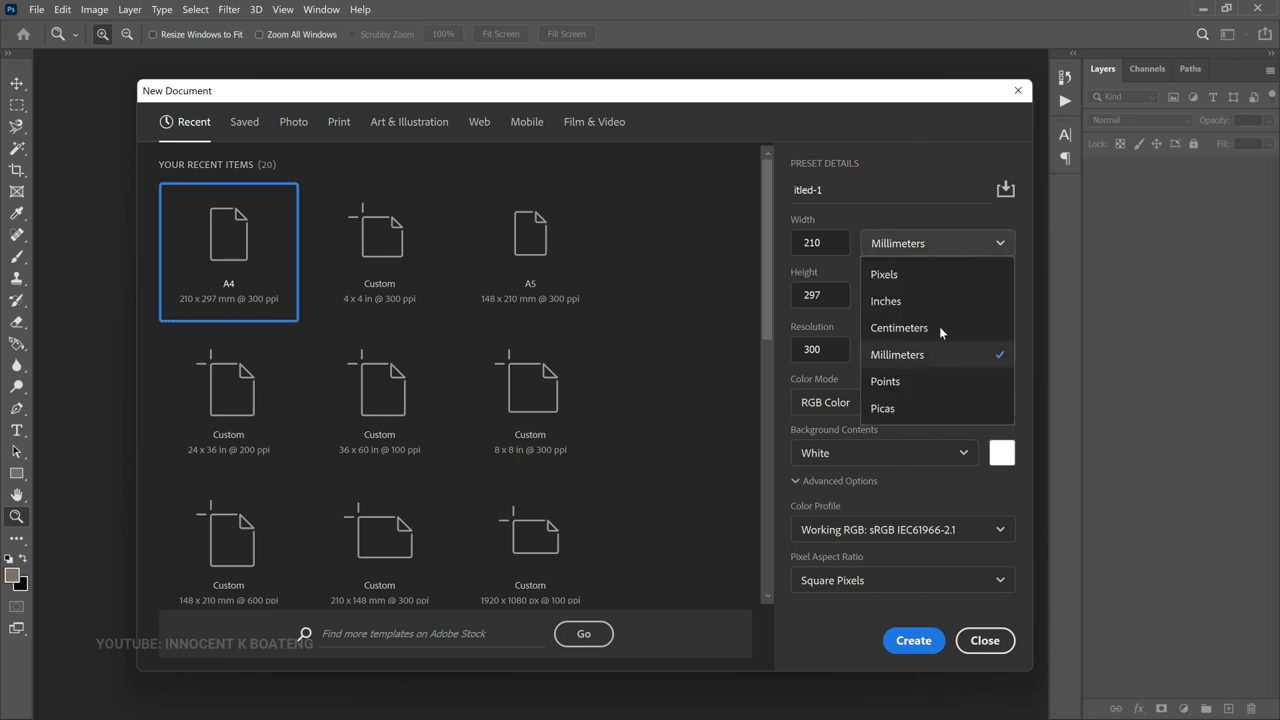
click(935, 302)
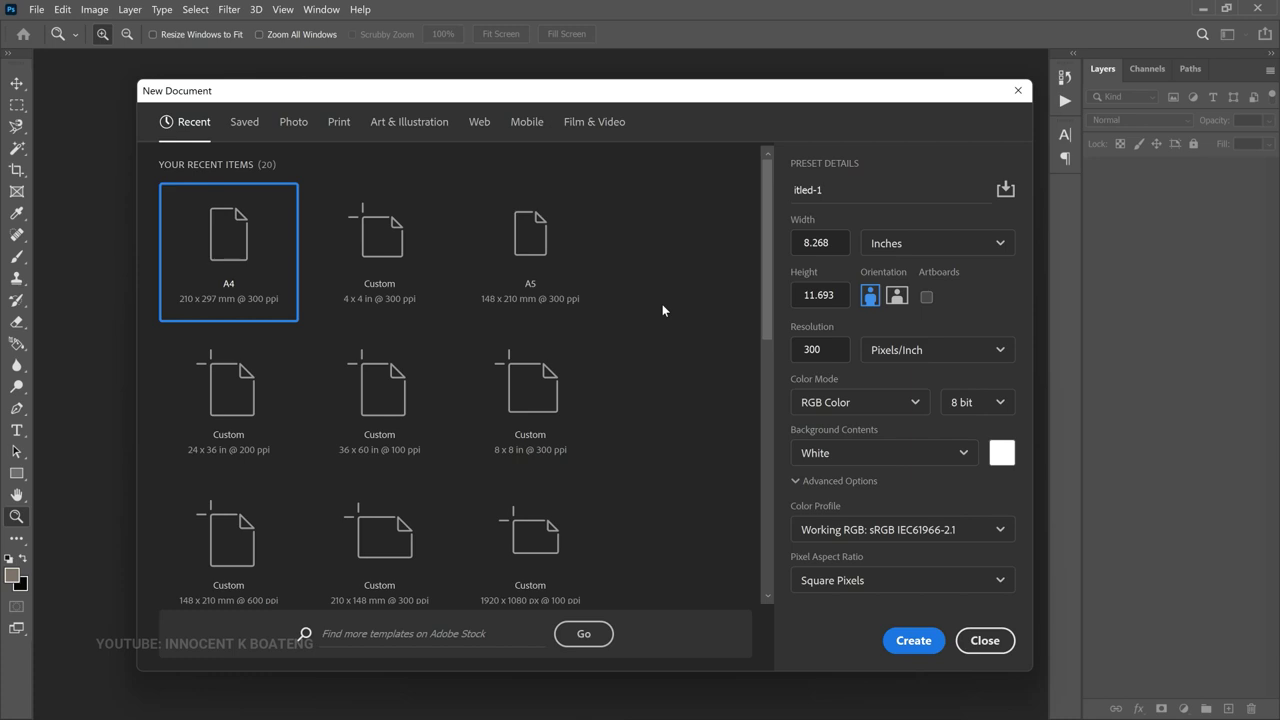
click(820, 242)
click(820, 242)
double_click(818, 242)
text(48)
key(Tab)
text(72)
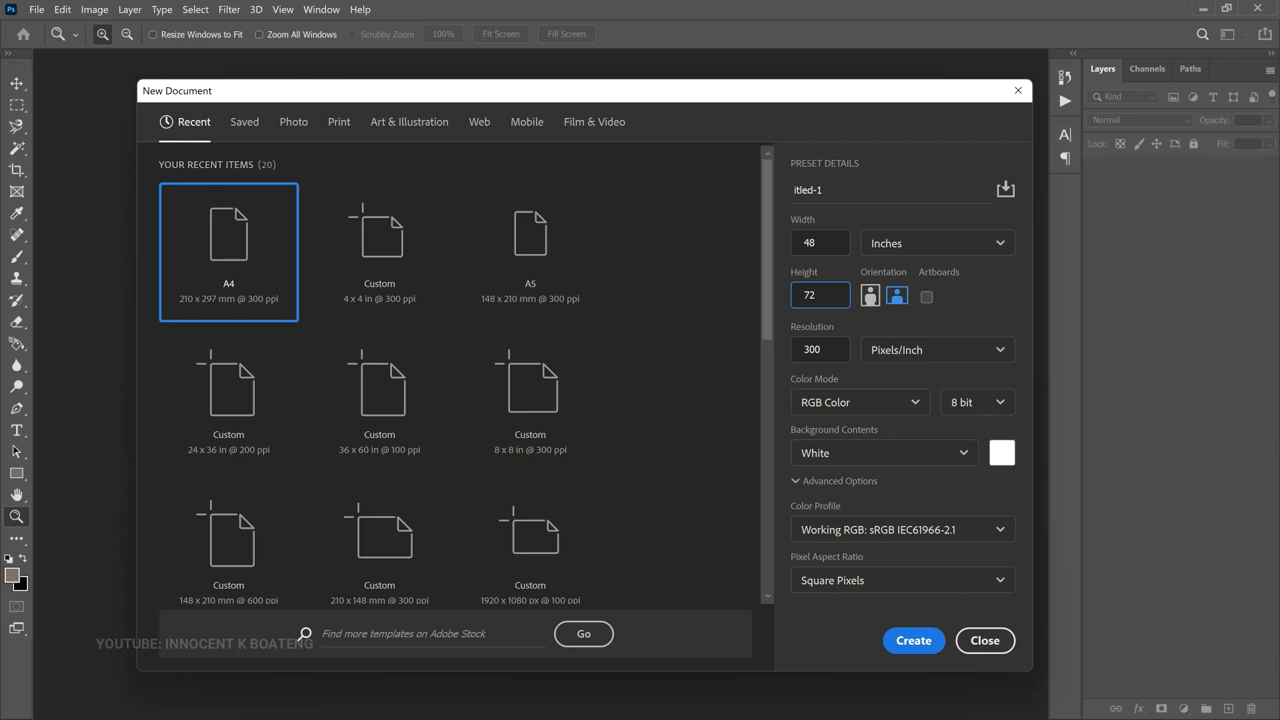
key(Tab)
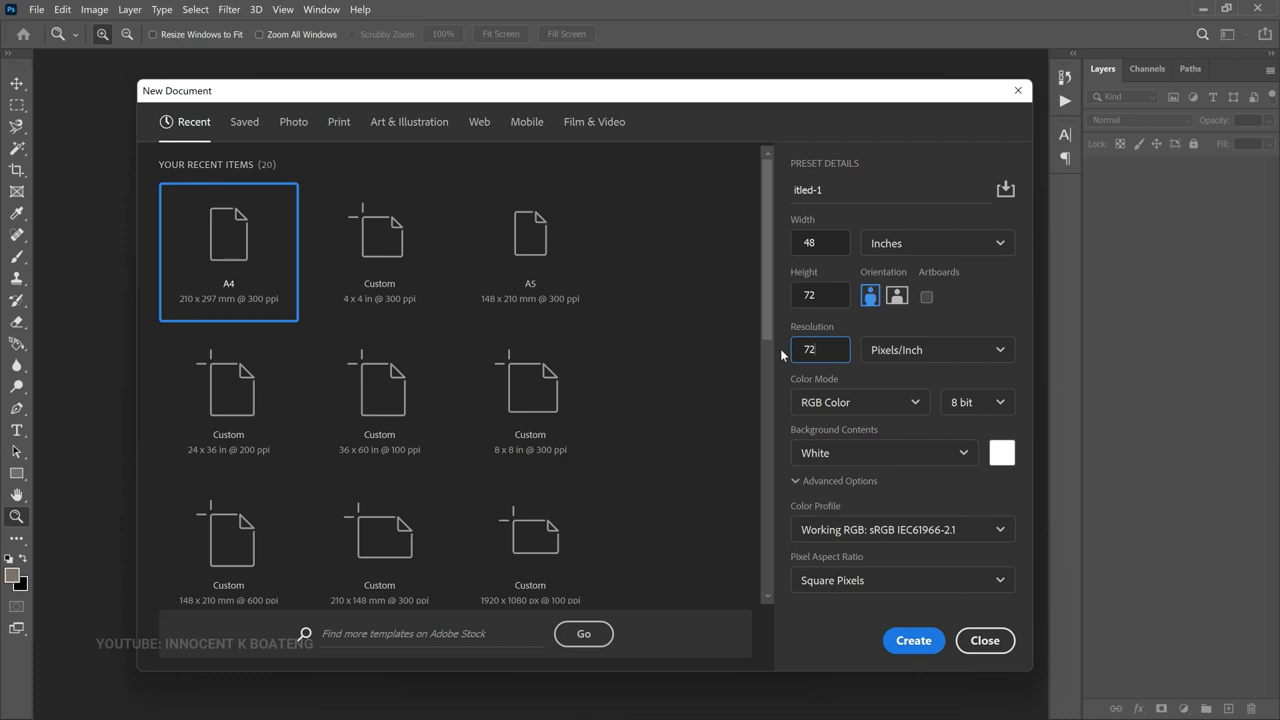
text(72)
click(912, 641)
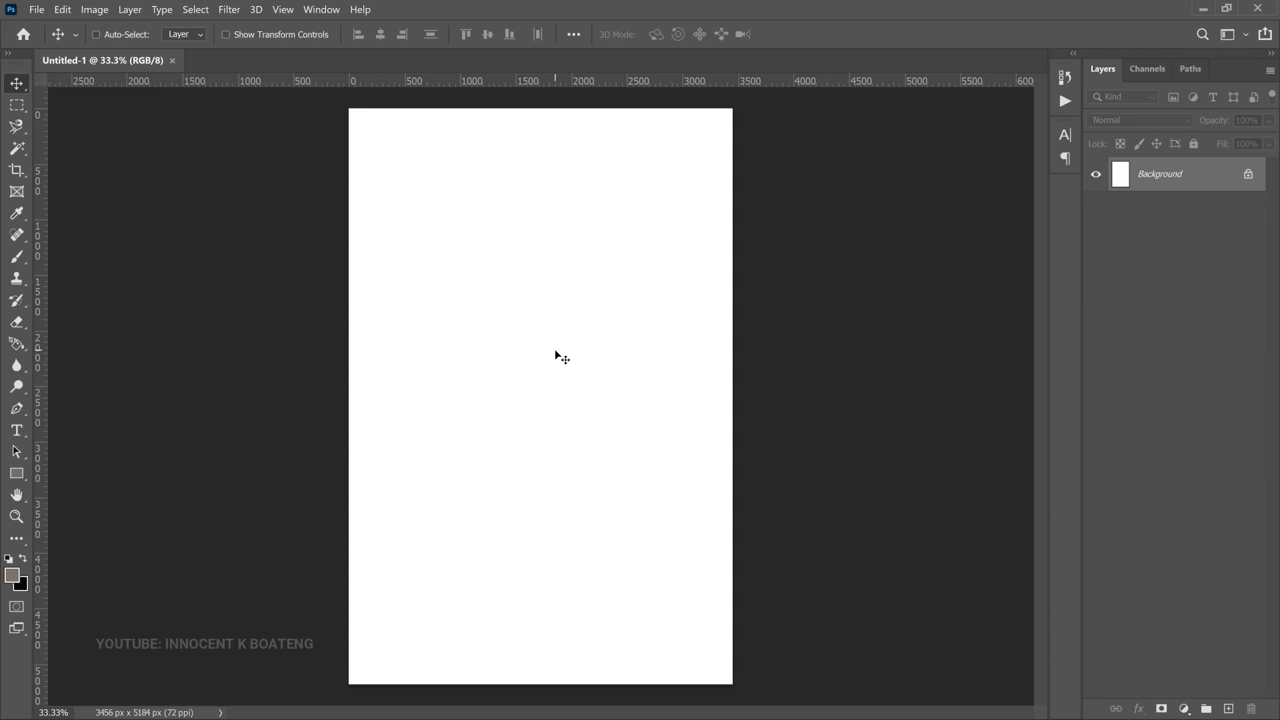
- Add a gradient fill layer using the bright-to-dark green preset
click(1184, 709)
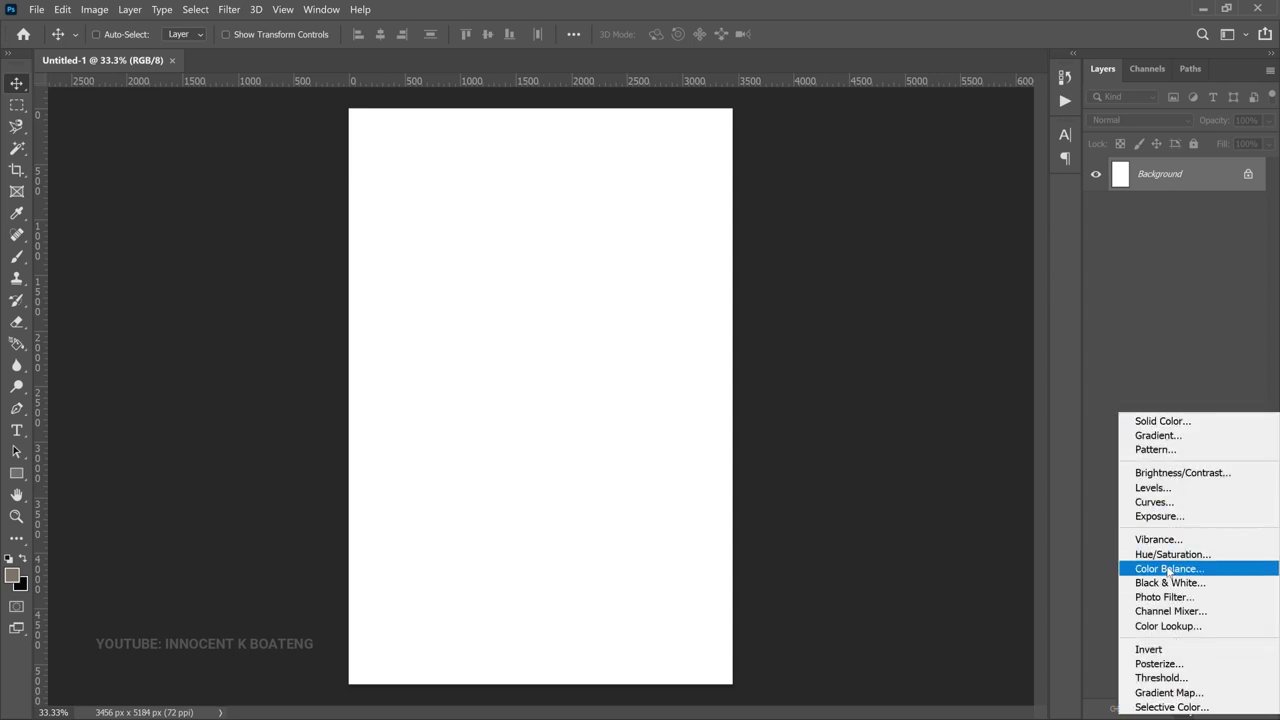
click(1158, 435)
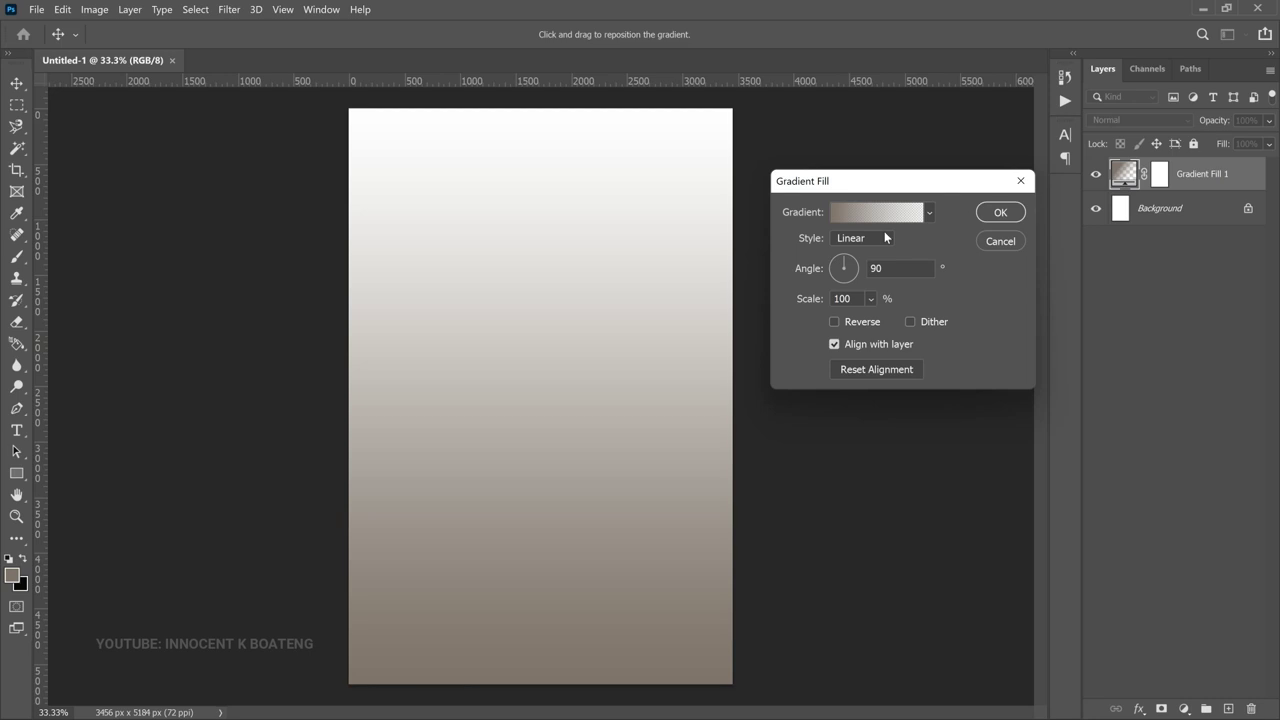
click(886, 222)
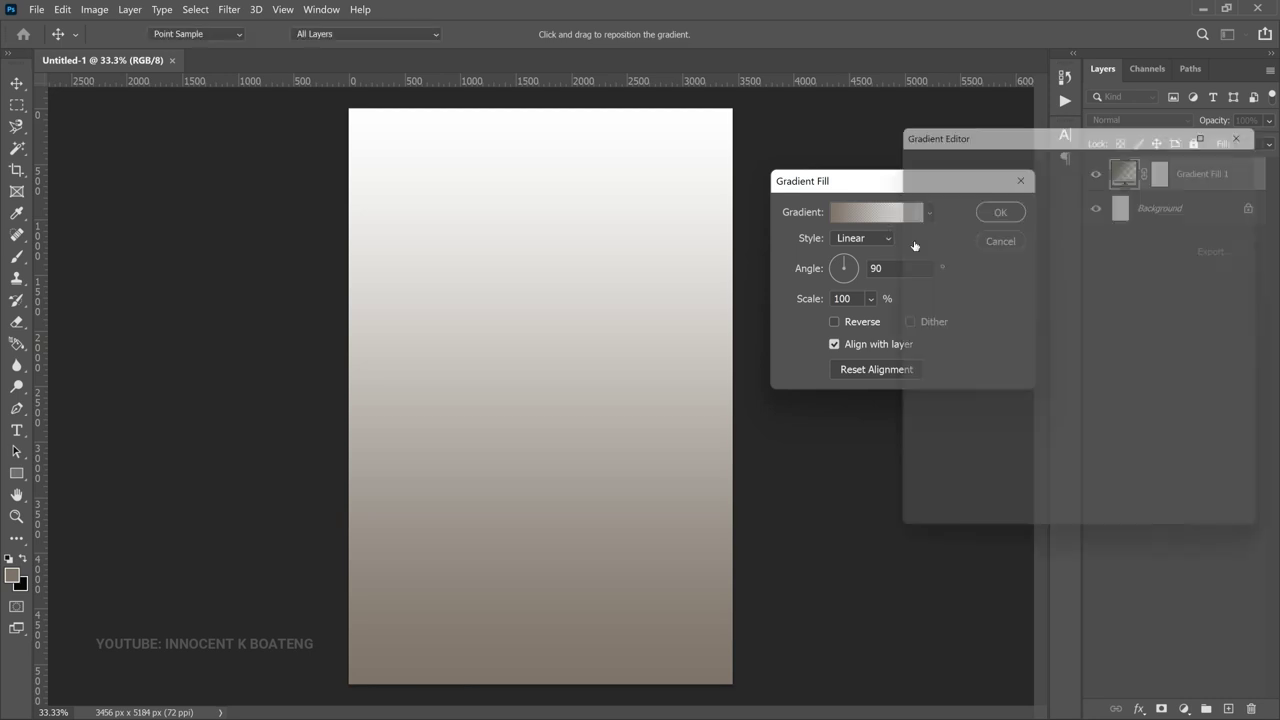
drag(1166, 189, 1179, 281)
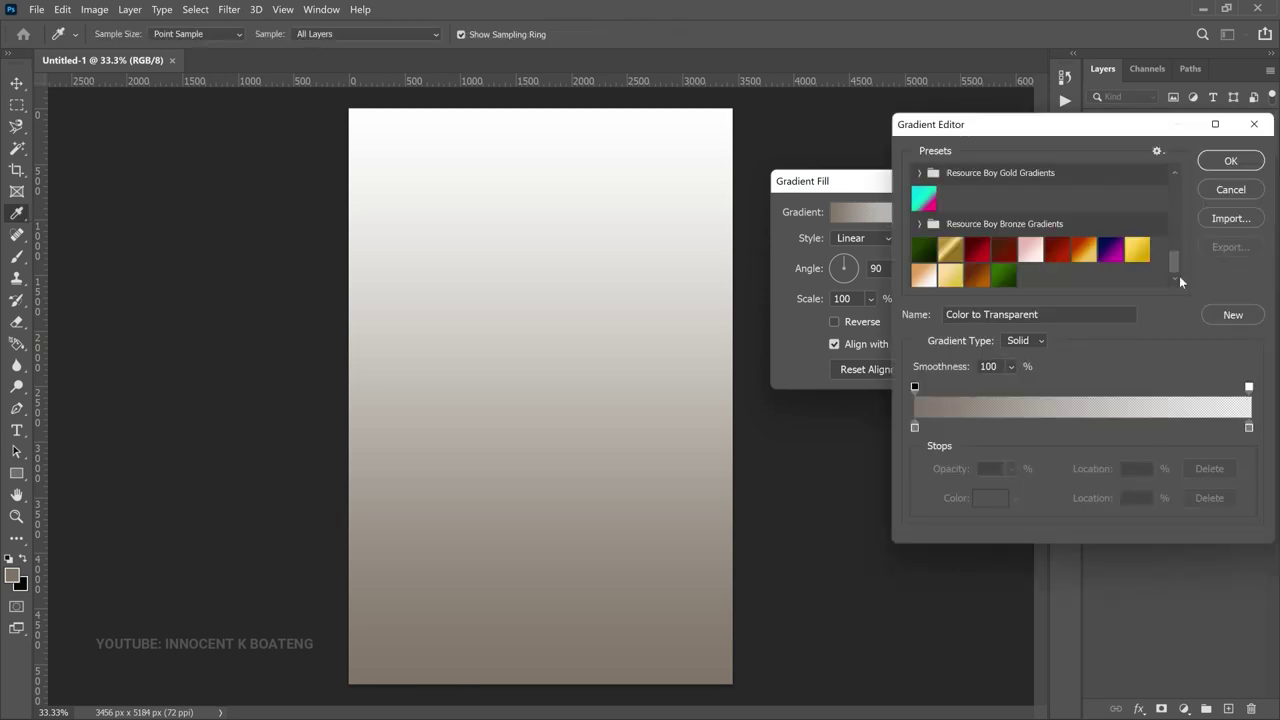
click(1003, 276)
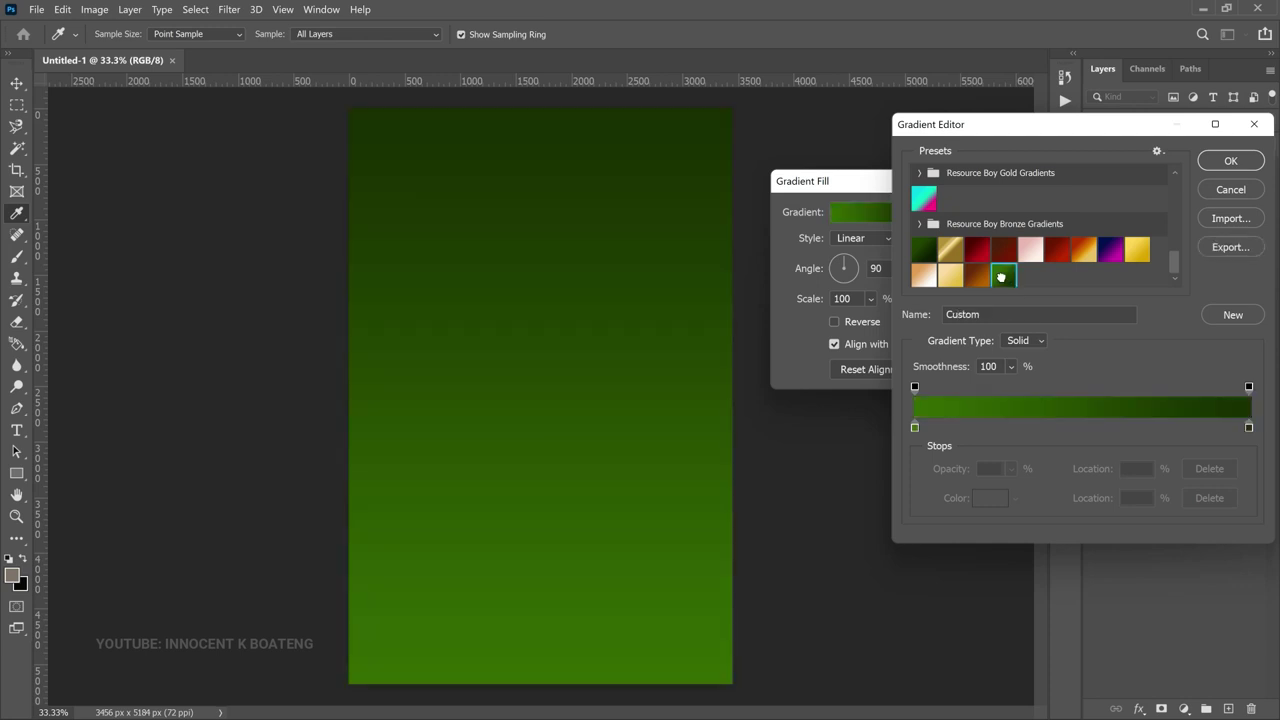
- Use #366b00 for the gradient's start stop and #172f00 for its end stop, and accept the gradient
click(914, 428)
click(985, 499)
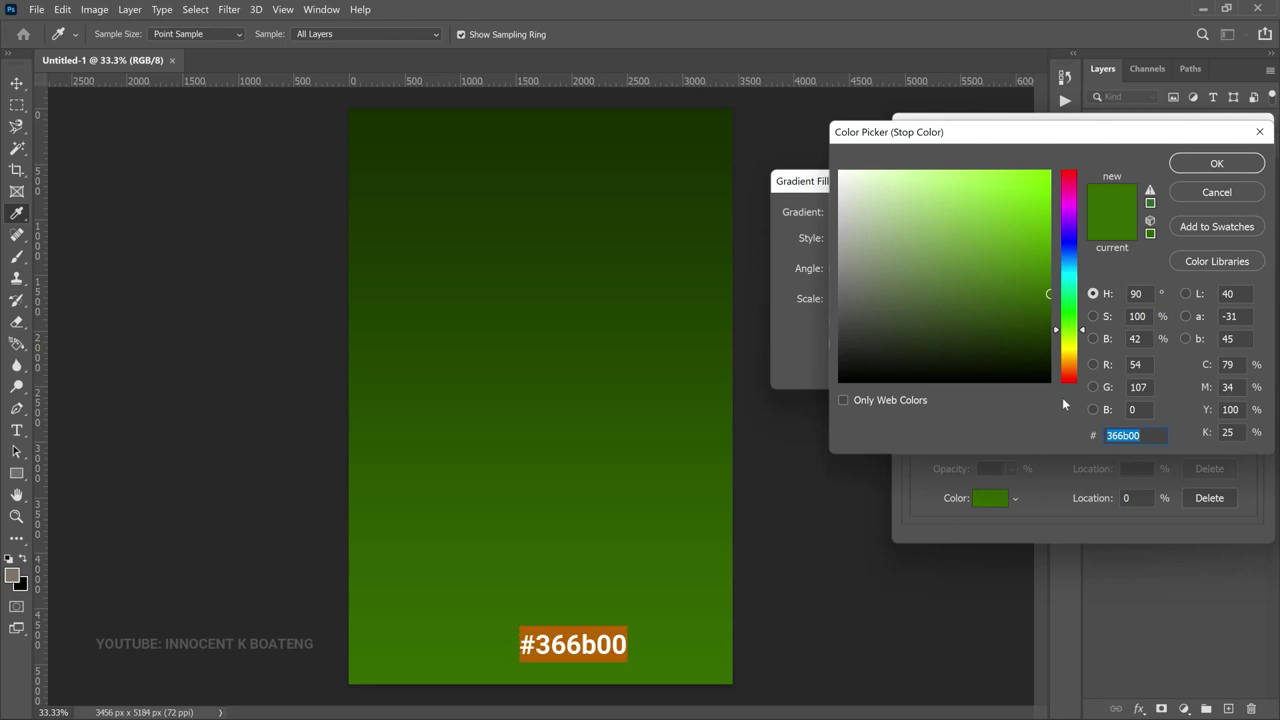
click(1217, 163)
click(1248, 427)
click(1005, 498)
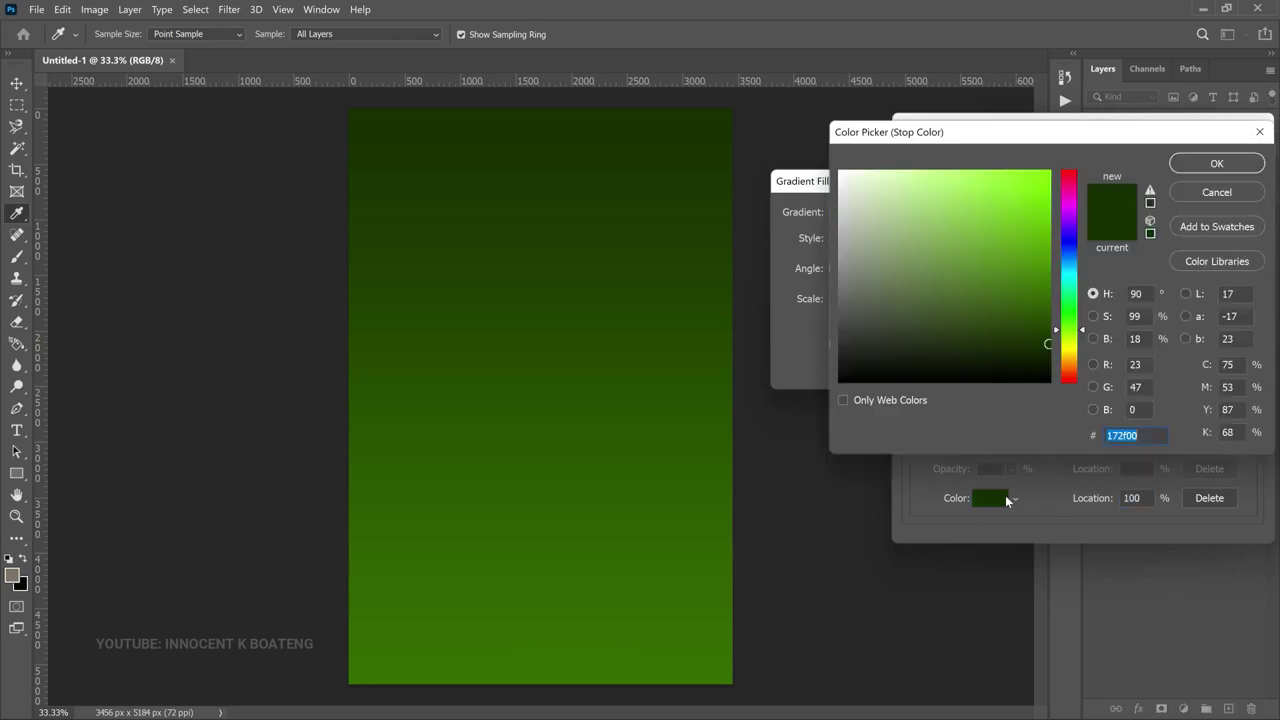
click(1217, 163)
click(1231, 161)
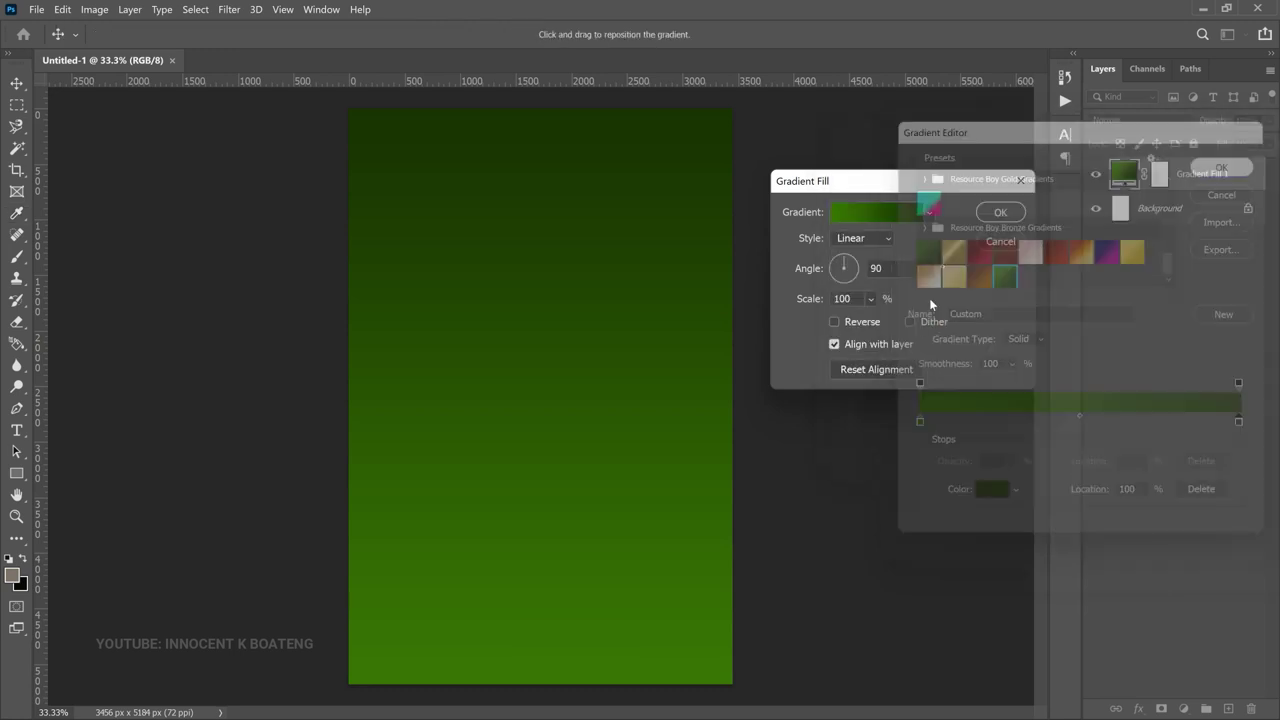
- Give the gradient fill a Radial style with its bright center near the middle of the canvas
click(879, 236)
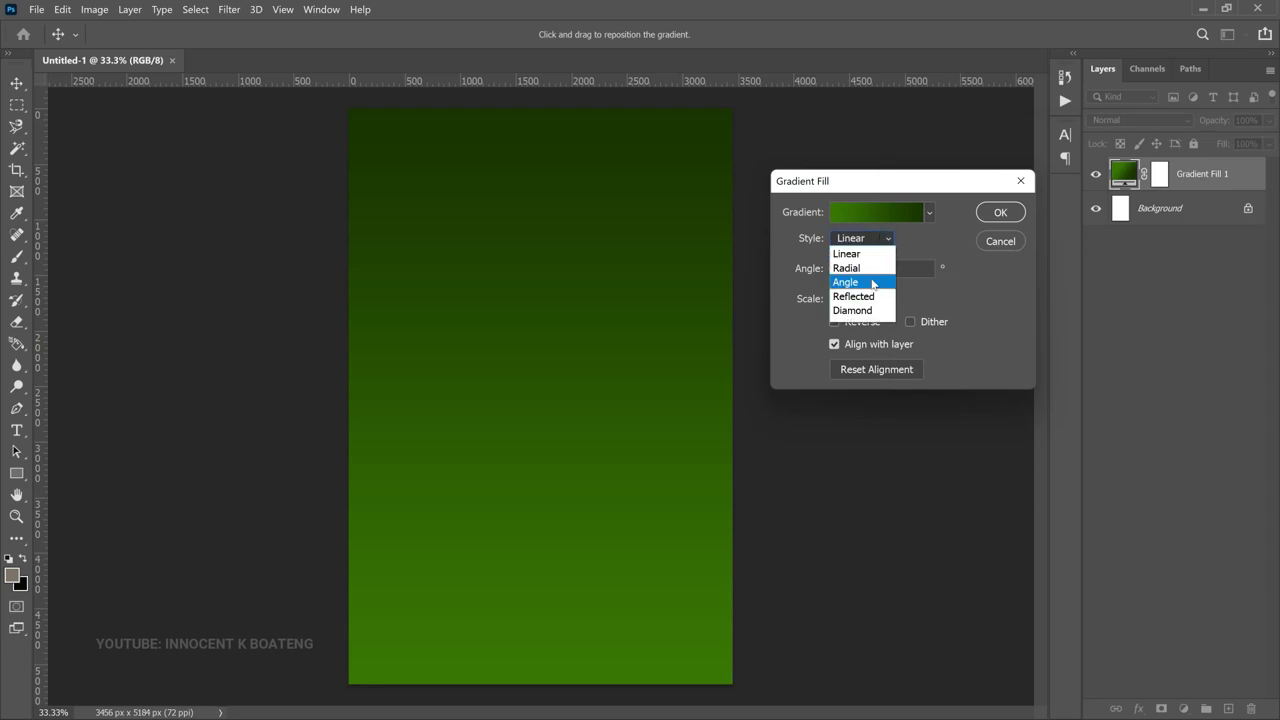
click(858, 268)
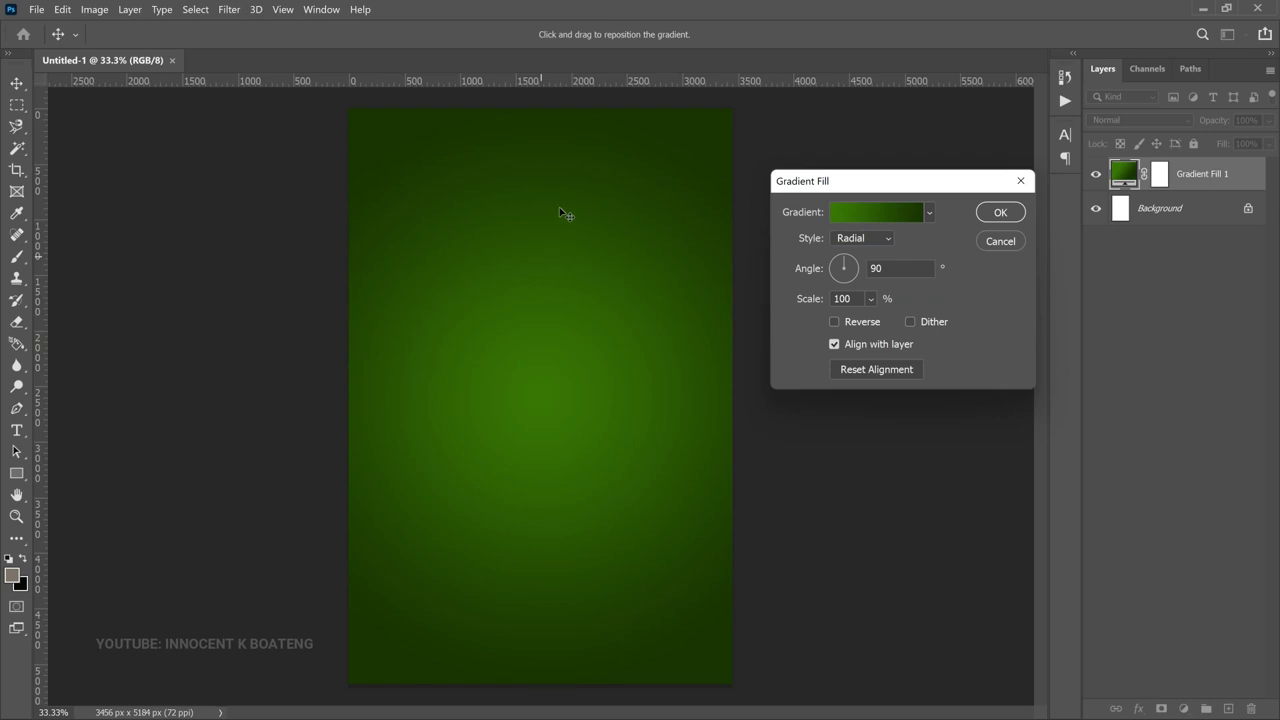
drag(566, 211, 566, 193)
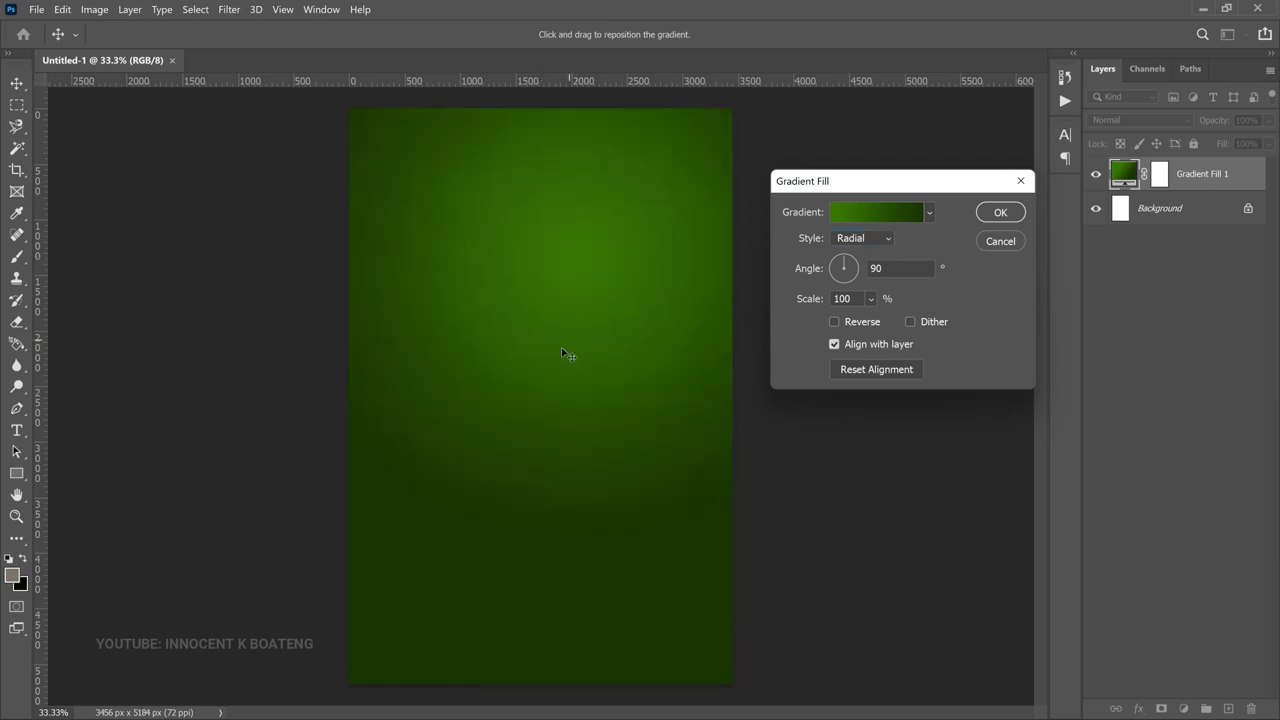
drag(561, 347, 563, 371)
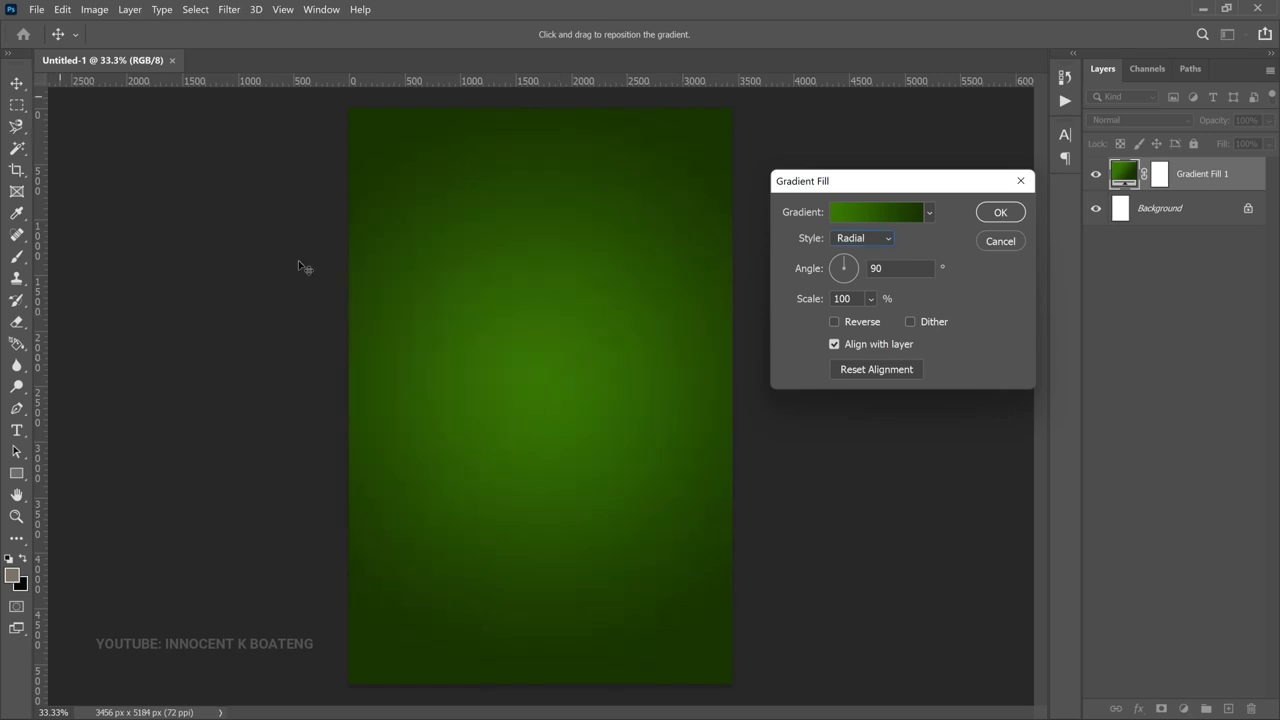
click(998, 213)
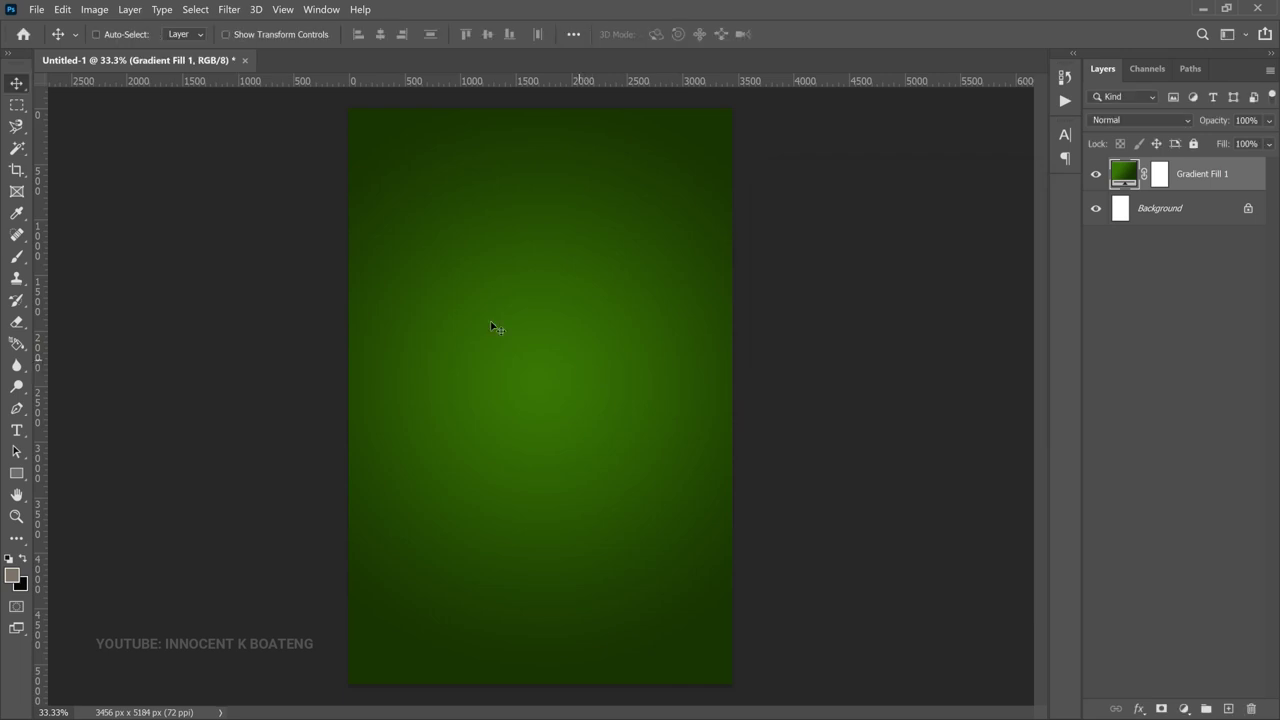
- Place the dgfg photo as an embedded image, enlarge it to span the canvas width and move it into the upper half
click(36, 9)
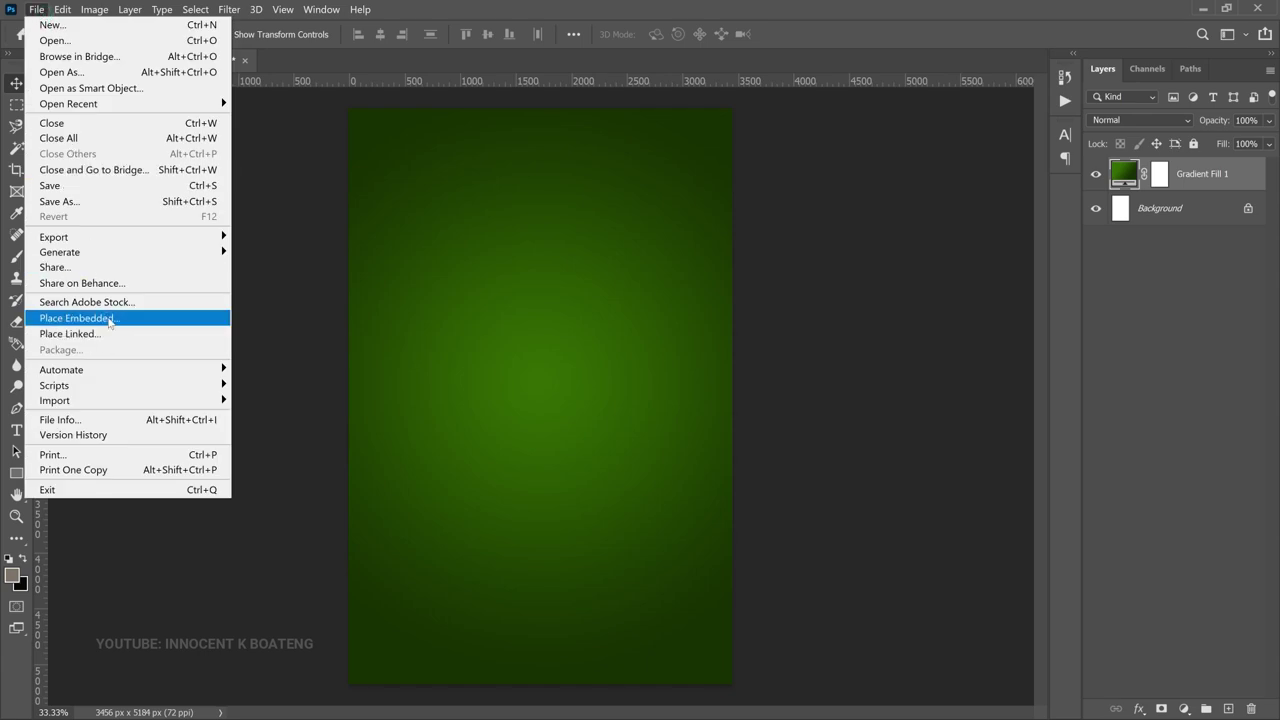
click(118, 317)
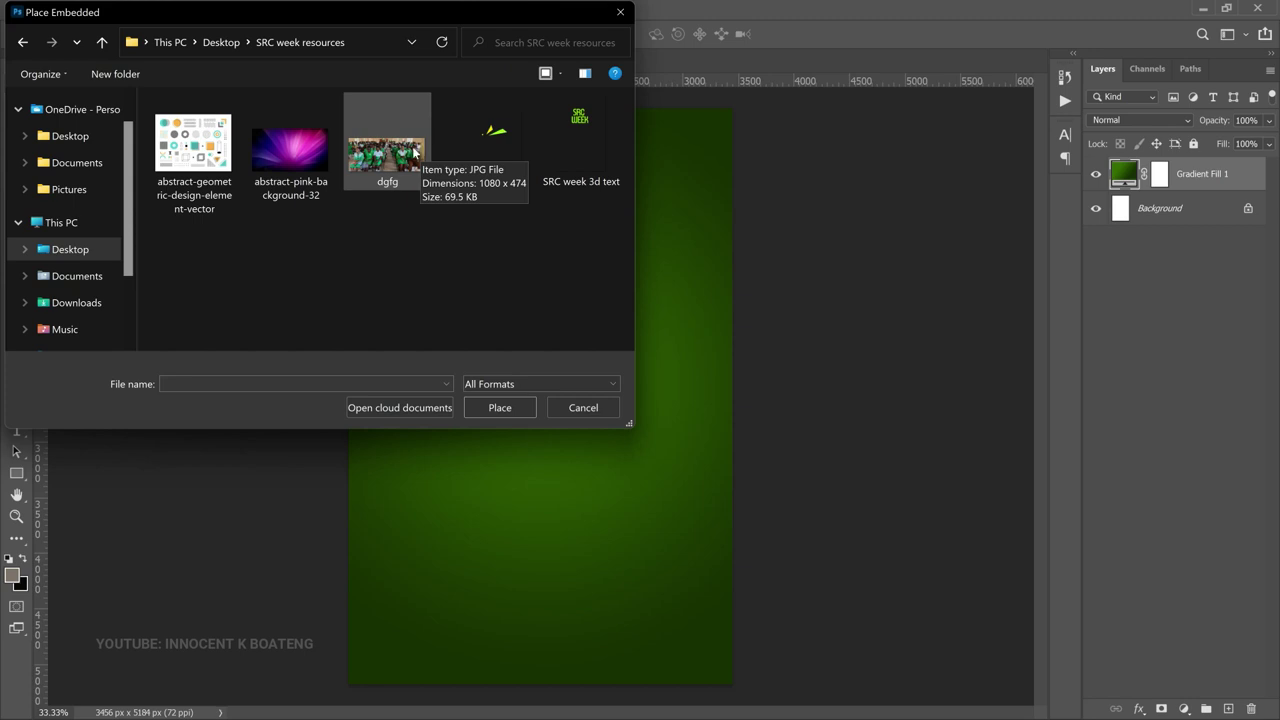
double_click(419, 190)
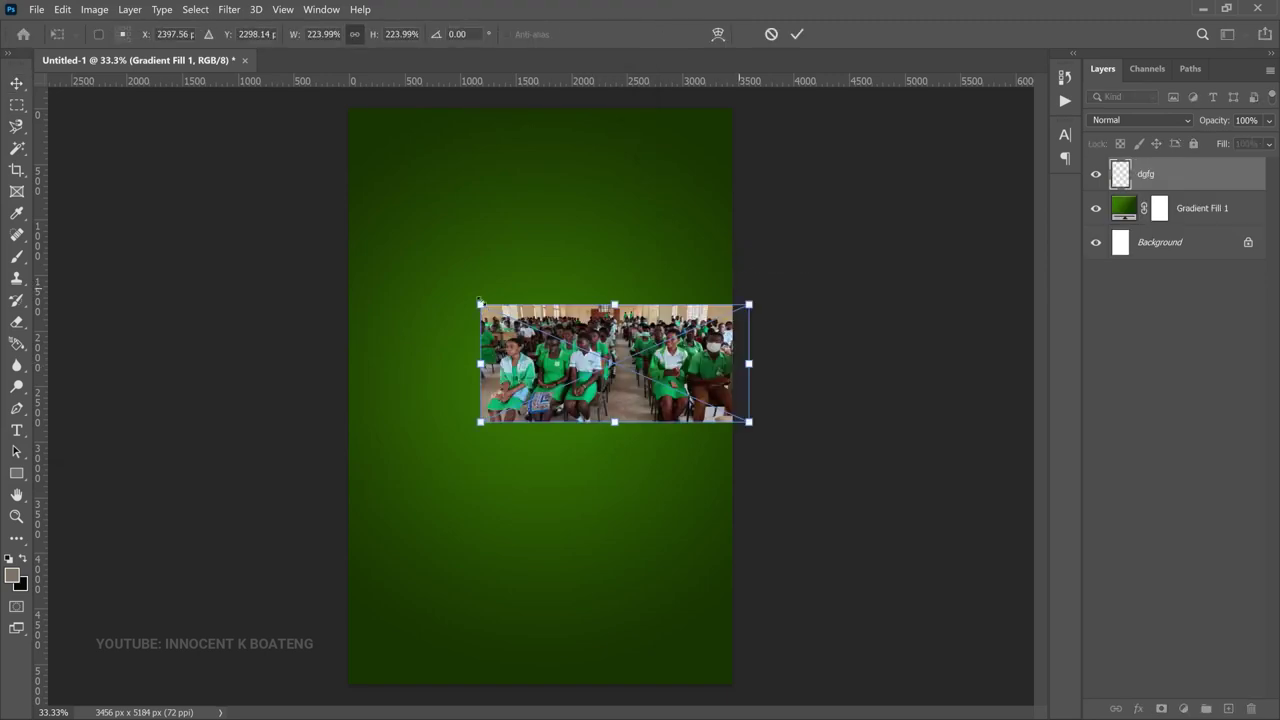
drag(445, 273, 333, 221)
key(Return)
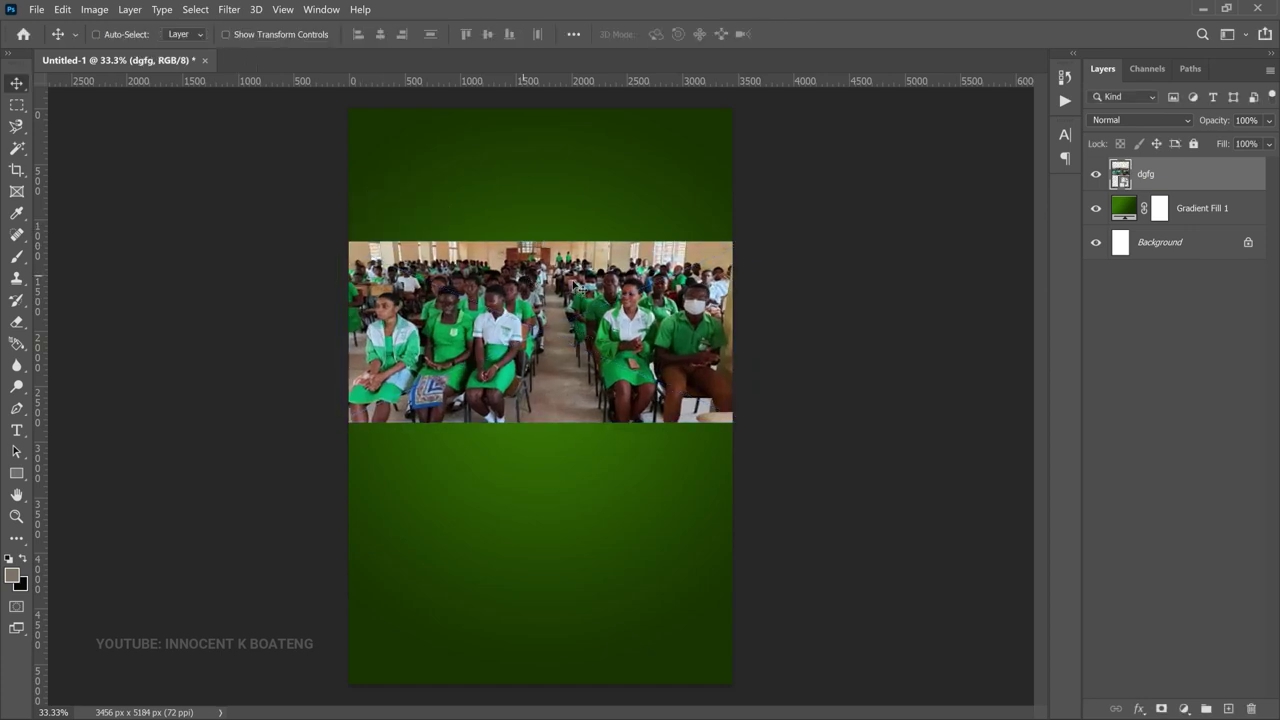
drag(580, 259, 580, 194)
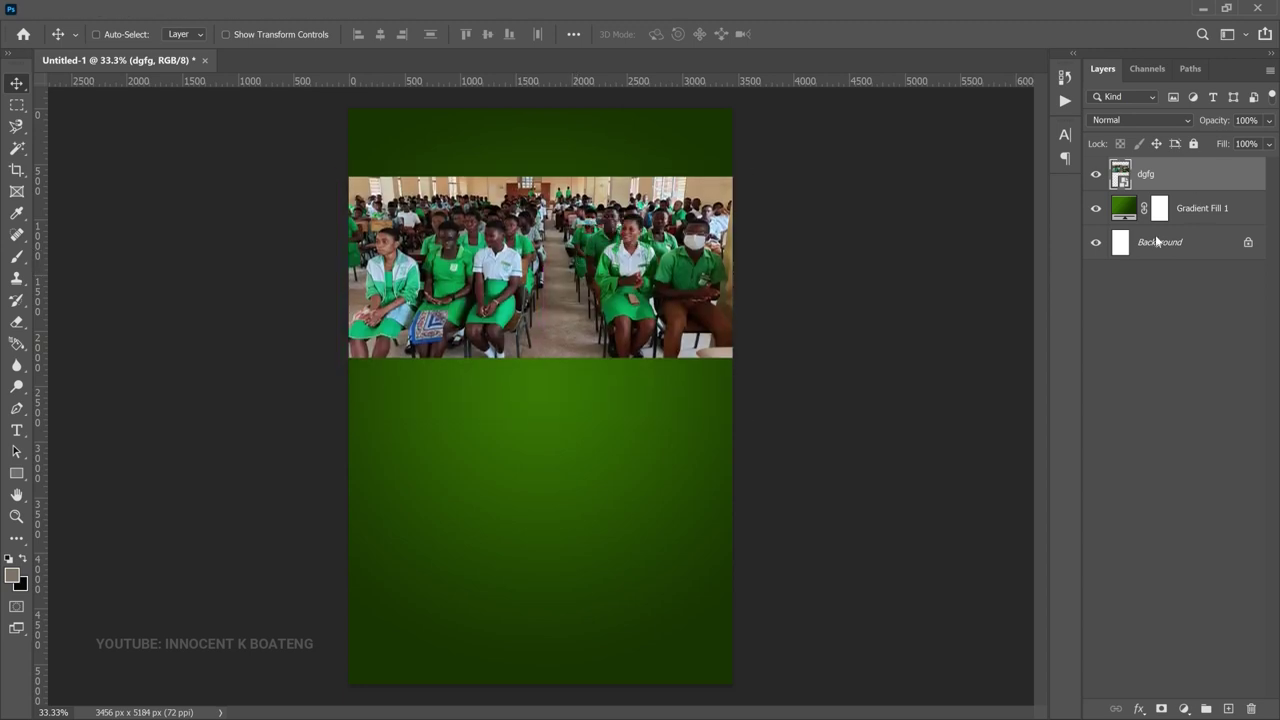
- Rasterize the dgfg photo layer and desaturate it
right_click(1193, 177)
click(1034, 333)
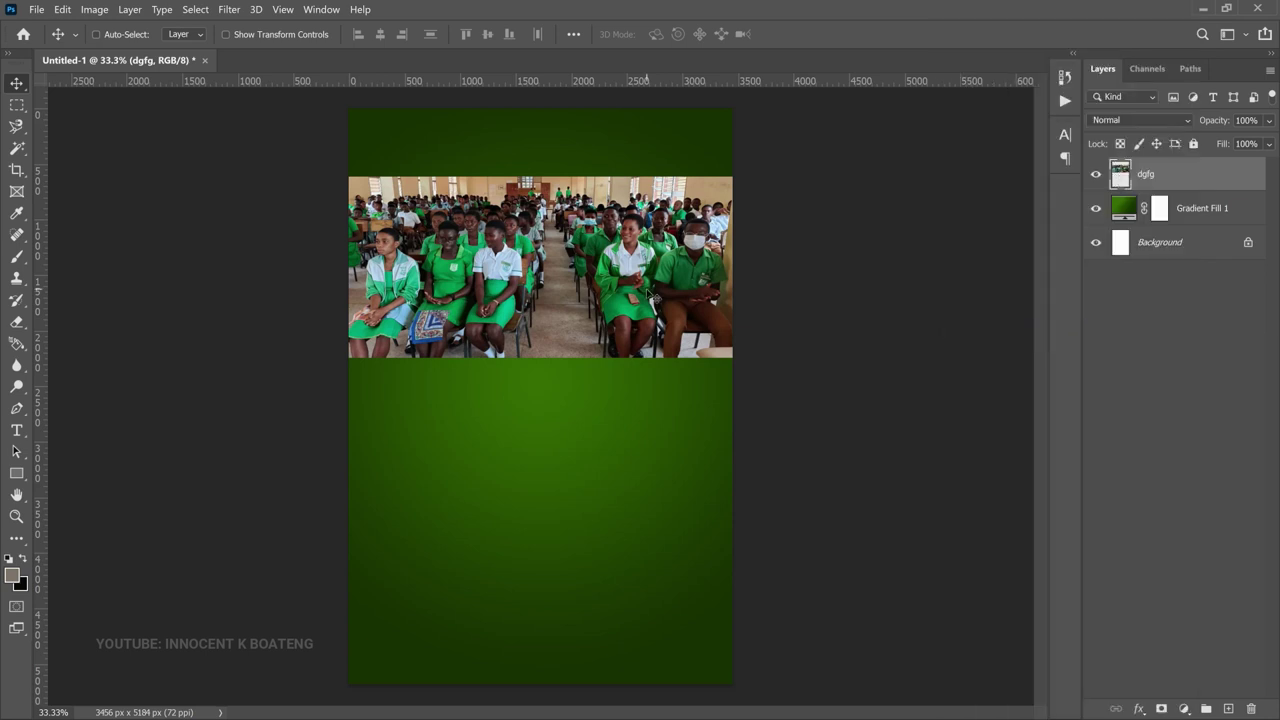
key(ctrl+shift+u)
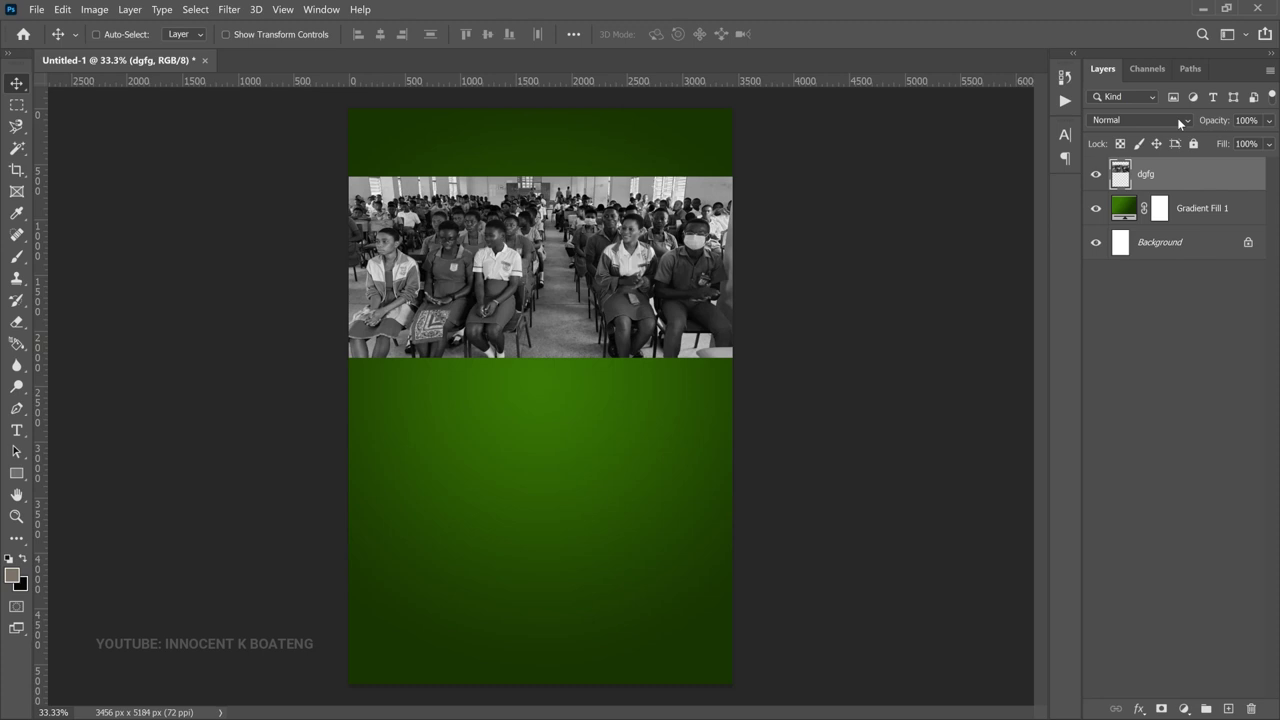
- Set the dgfg layer's blend mode to Soft Light and add a layer mask to it
click(1187, 123)
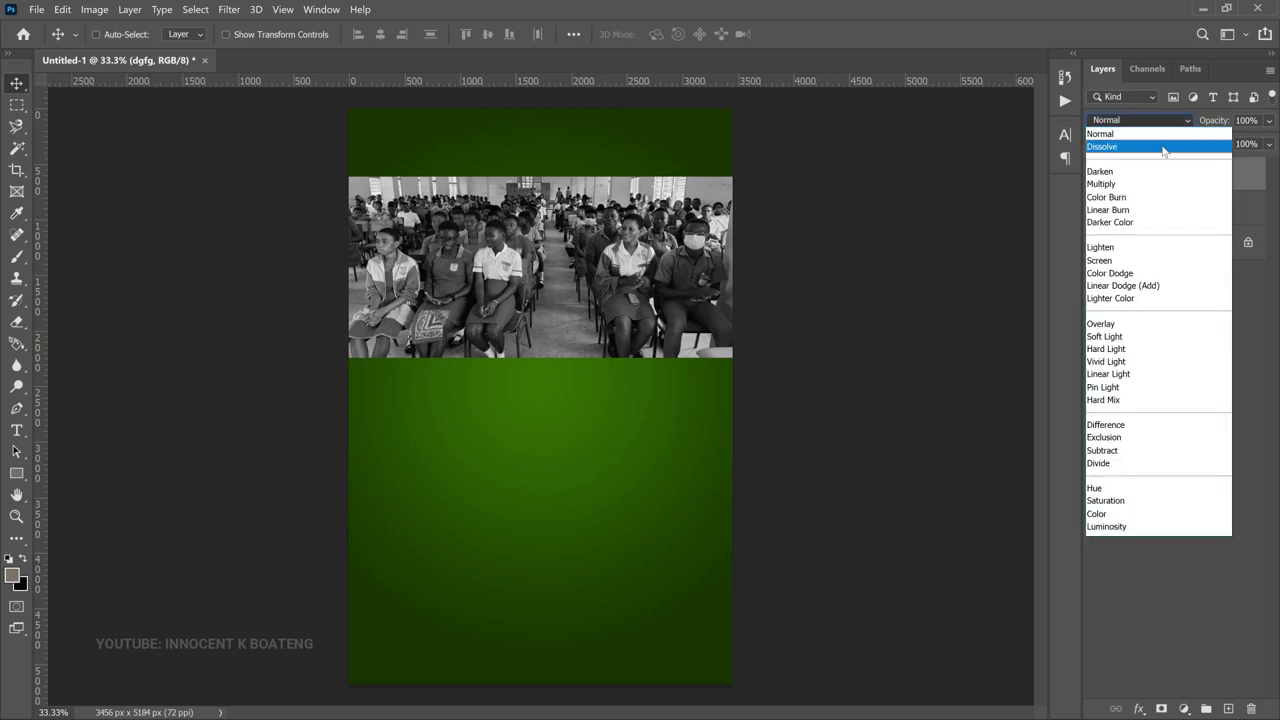
click(1115, 342)
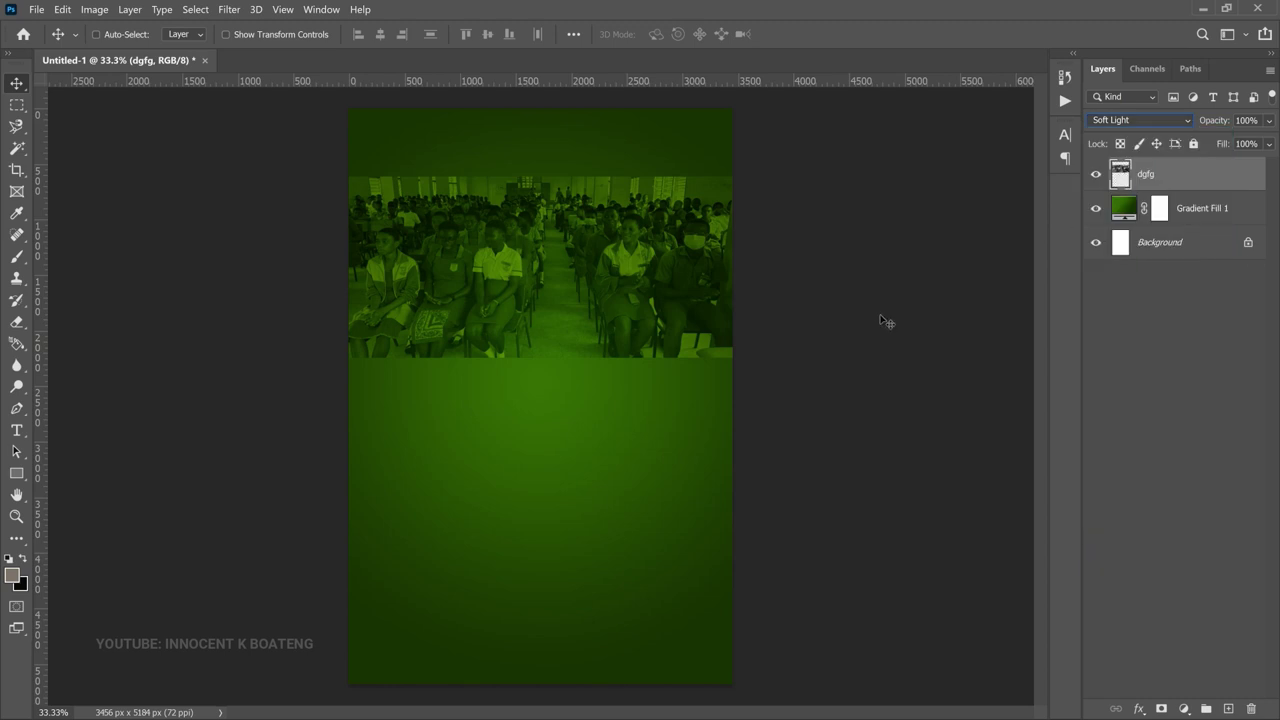
click(1161, 709)
- Fade out the photo's lower edge by painting black on its mask with a soft 1900 px brush
key(b)
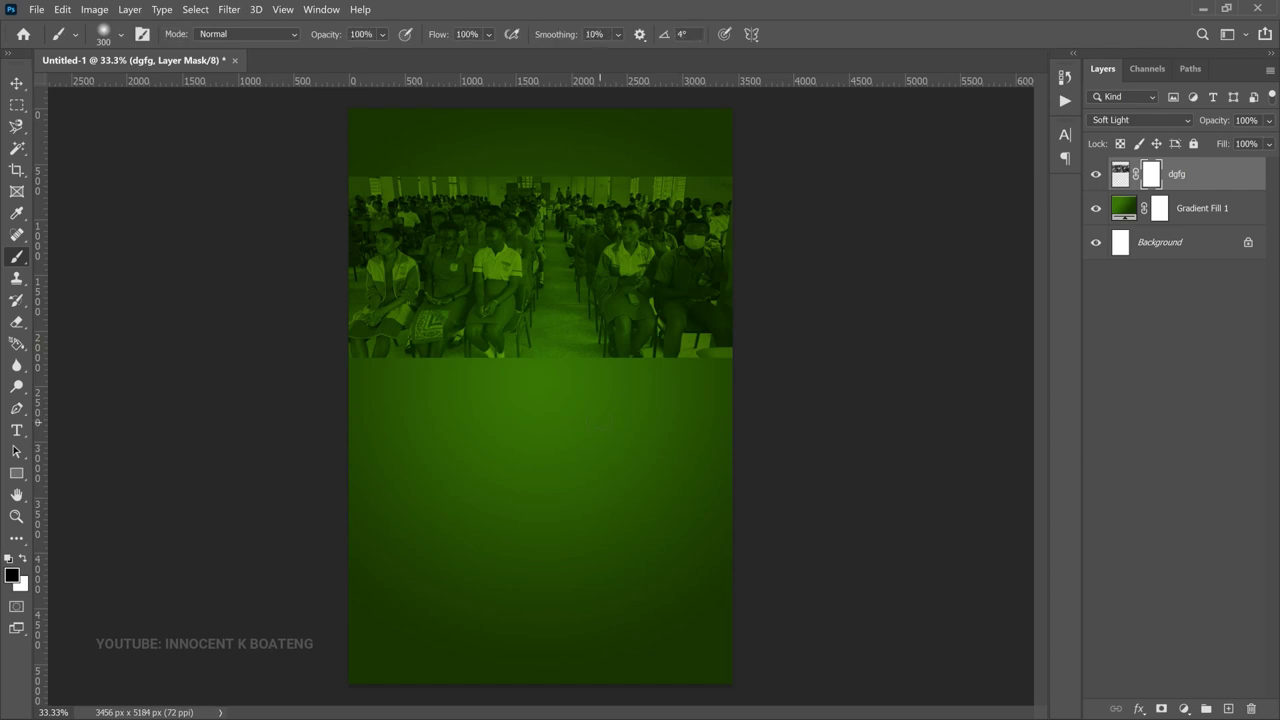
key(bracketright)
key(bracketright)
key(bracketright)
key(bracketright)
key(bracketright)
key(bracketright)
key(bracketright)
key(bracketright)
key(bracketright)
key(bracketright)
key(bracketright)
key(bracketright)
key(bracketright)
key(bracketright)
key(bracketright)
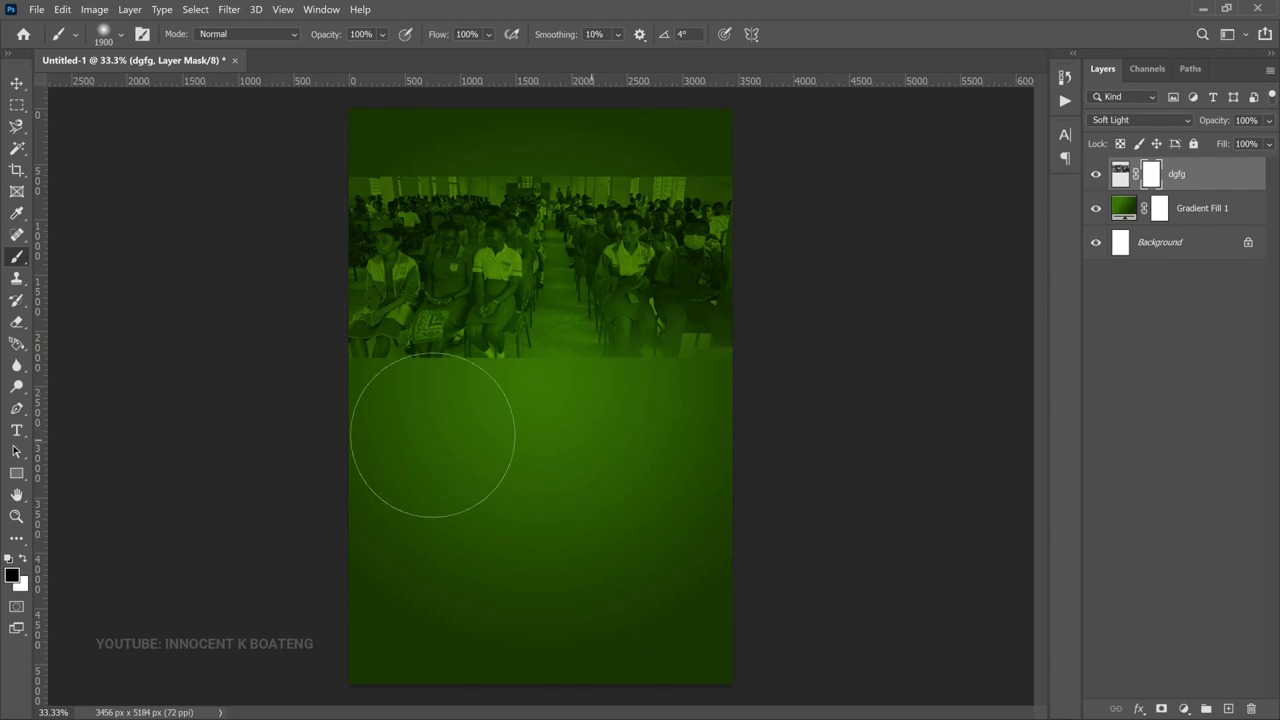
mouse_move(307, 428)
mouse_down()
mouse_move(447, 392)
mouse_move(769, 407)
mouse_move(649, 421)
mouse_up()
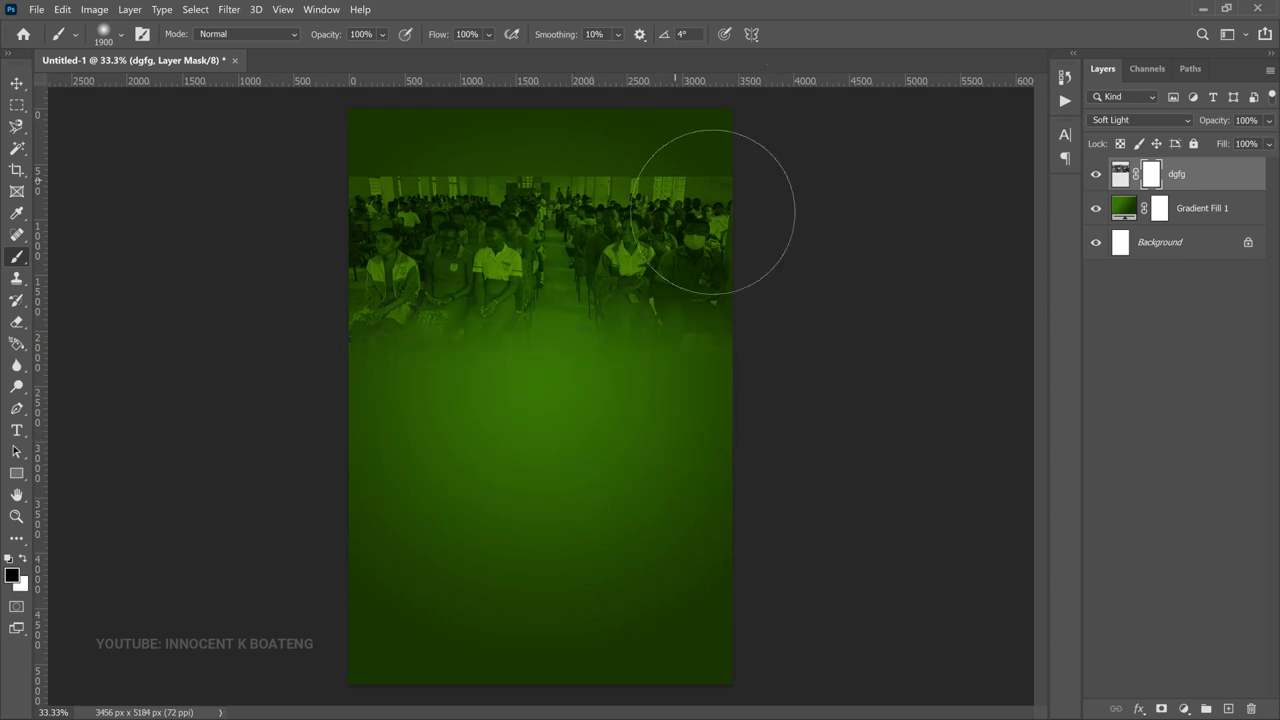
- Fade out the photo's upper edge on the mask and lower the dgfg layer's opacity to 77%
key(ctrl+minus)
mouse_move(678, 176)
mouse_down()
mouse_move(420, 177)
mouse_move(660, 177)
mouse_move(543, 189)
mouse_move(590, 258)
mouse_up()
key(z)
click(590, 258)
key(v)
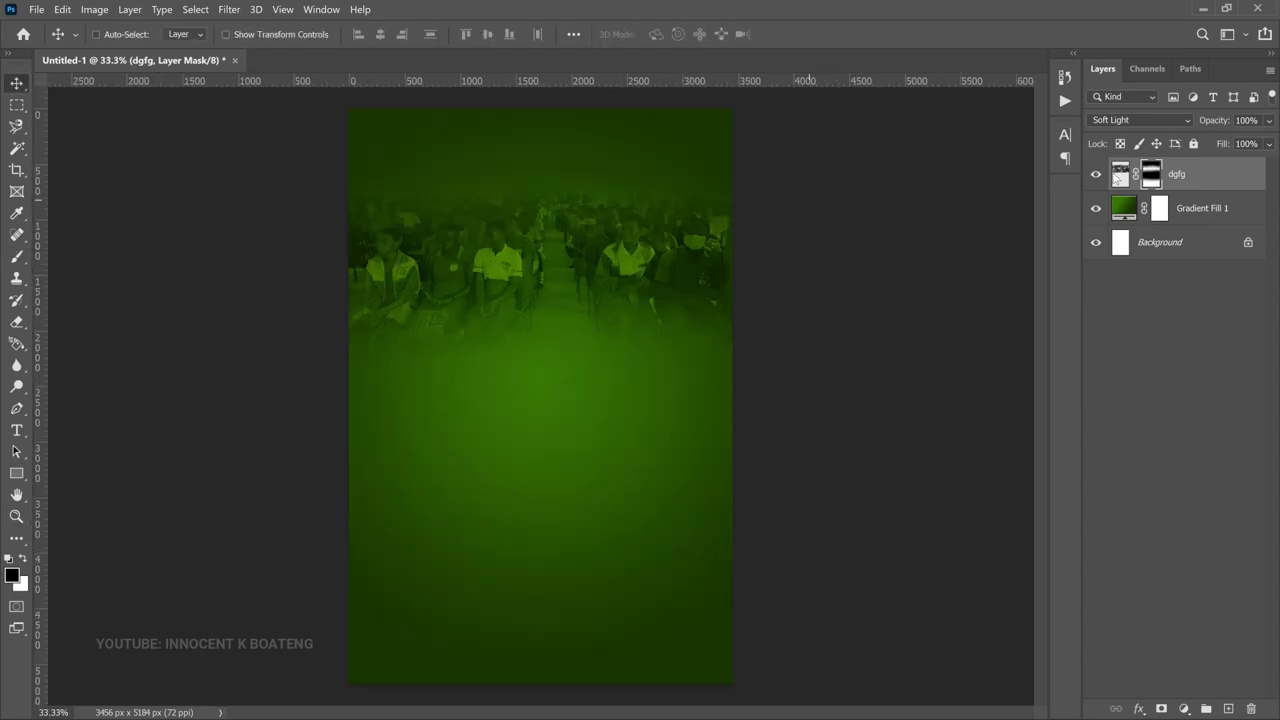
drag(1214, 127, 1195, 132)
- Place the drt school logo as an embedded image, enlarge it and move it to the poster's upper edge
click(36, 9)
click(97, 314)
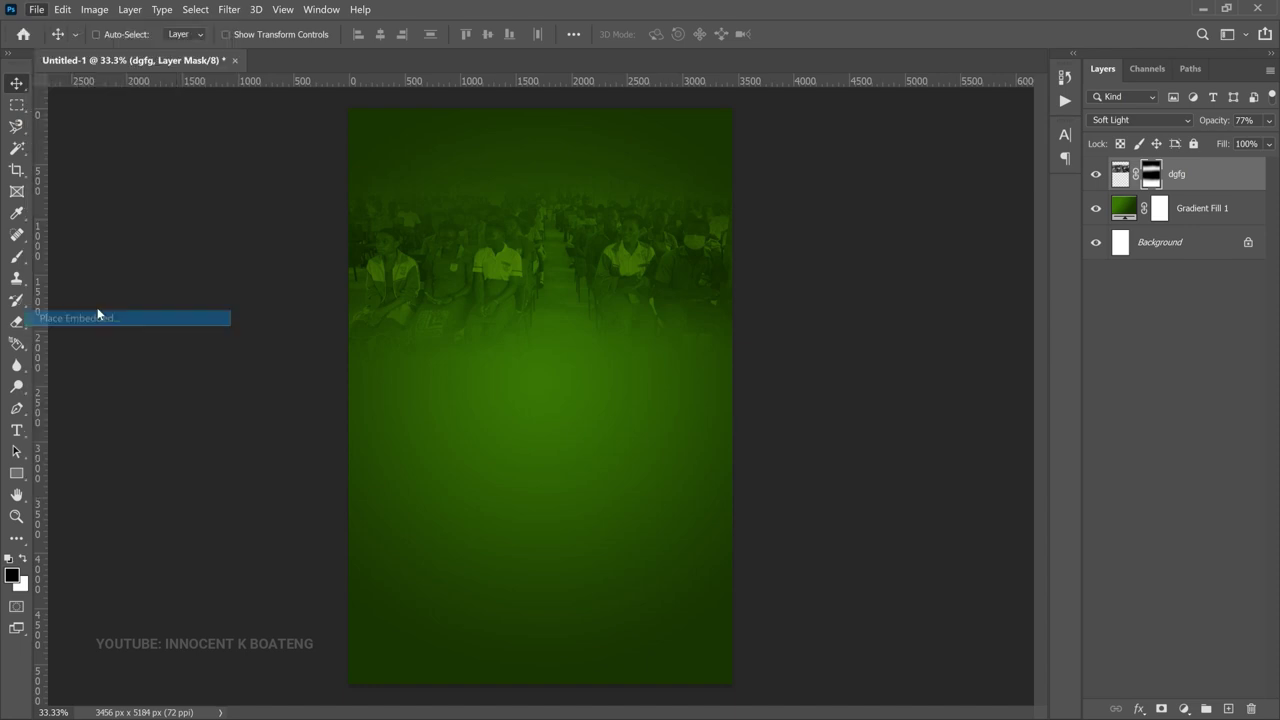
double_click(480, 157)
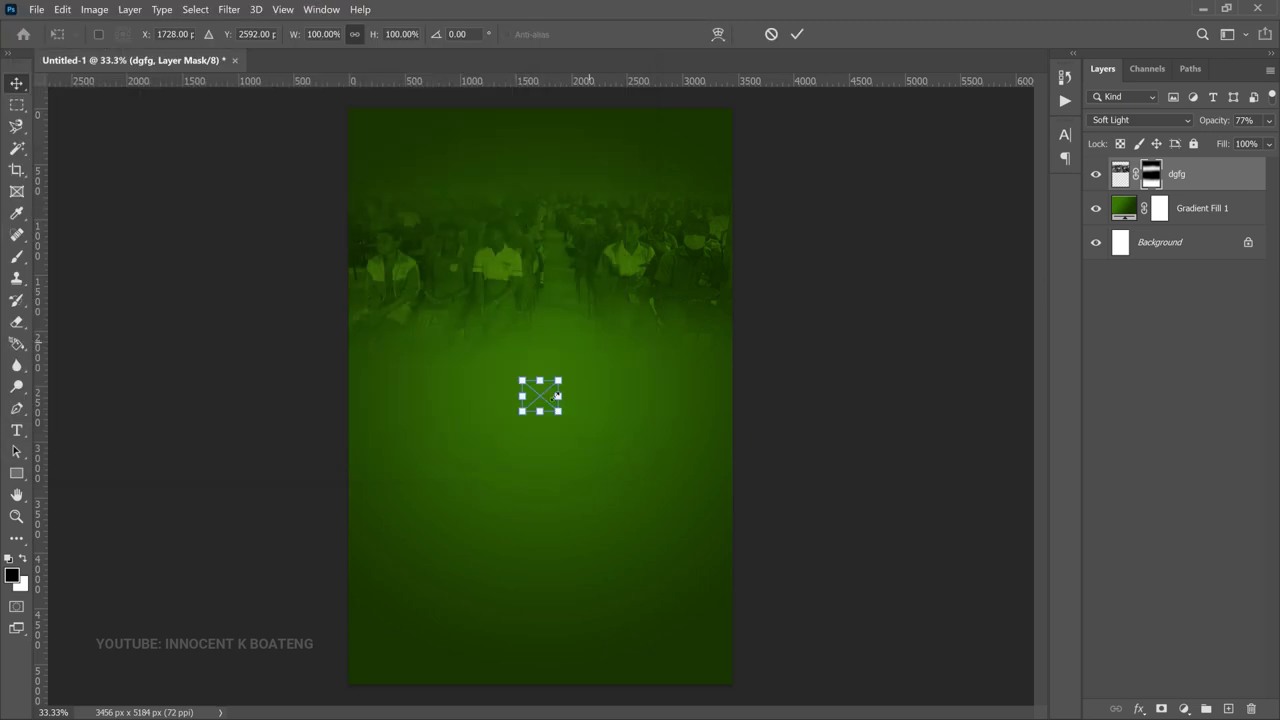
drag(560, 381, 642, 359)
key(Return)
drag(555, 441, 577, 205)
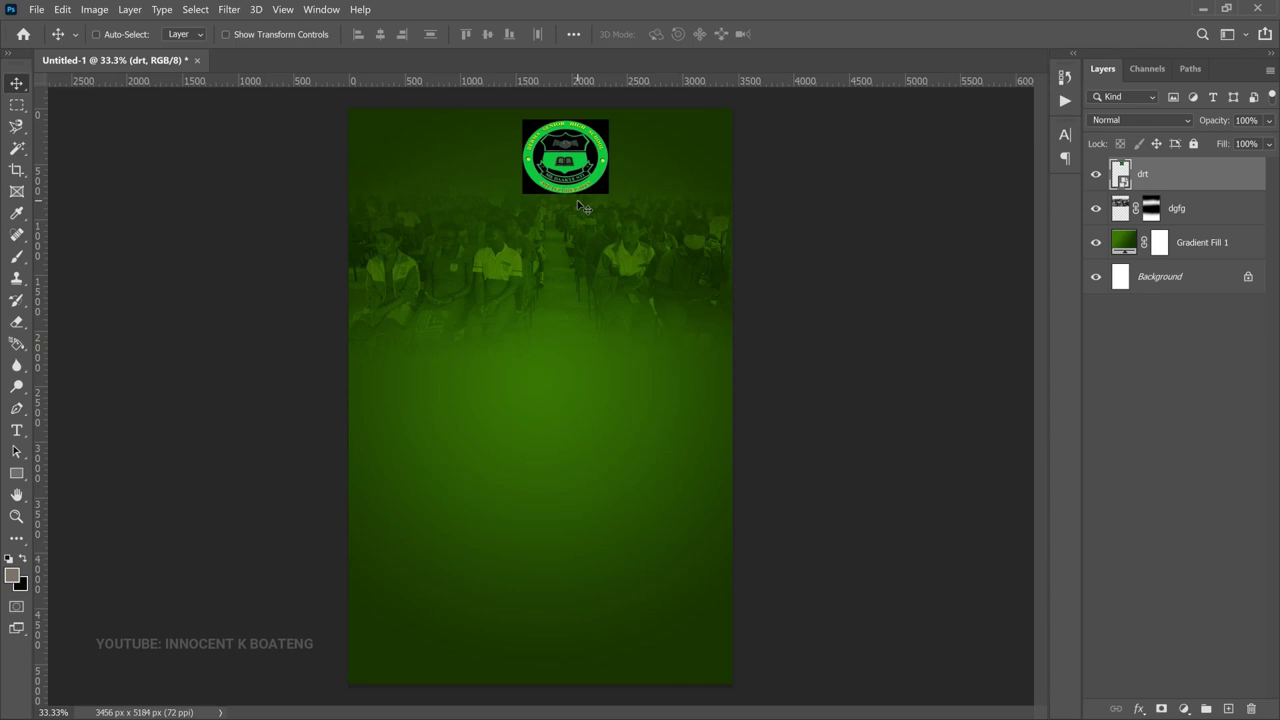
- Set the drt logo's blend mode to Color Dodge and scale the logo down
click(1188, 121)
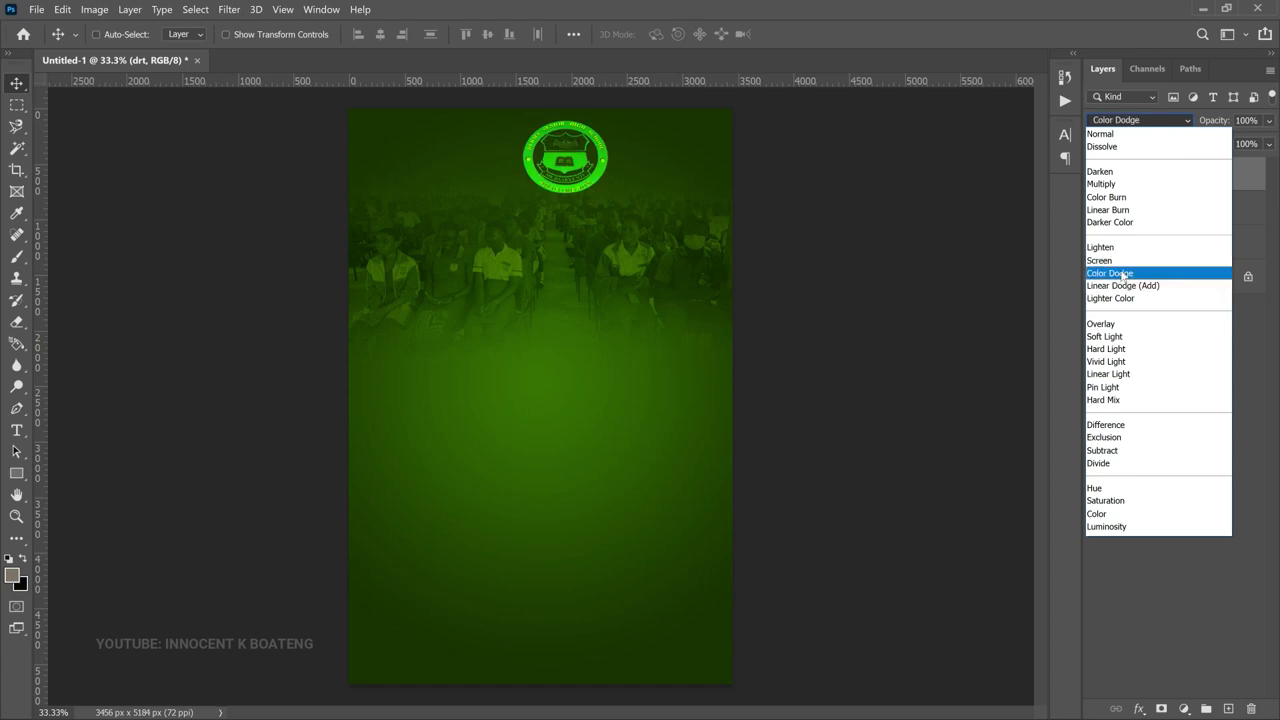
click(1122, 274)
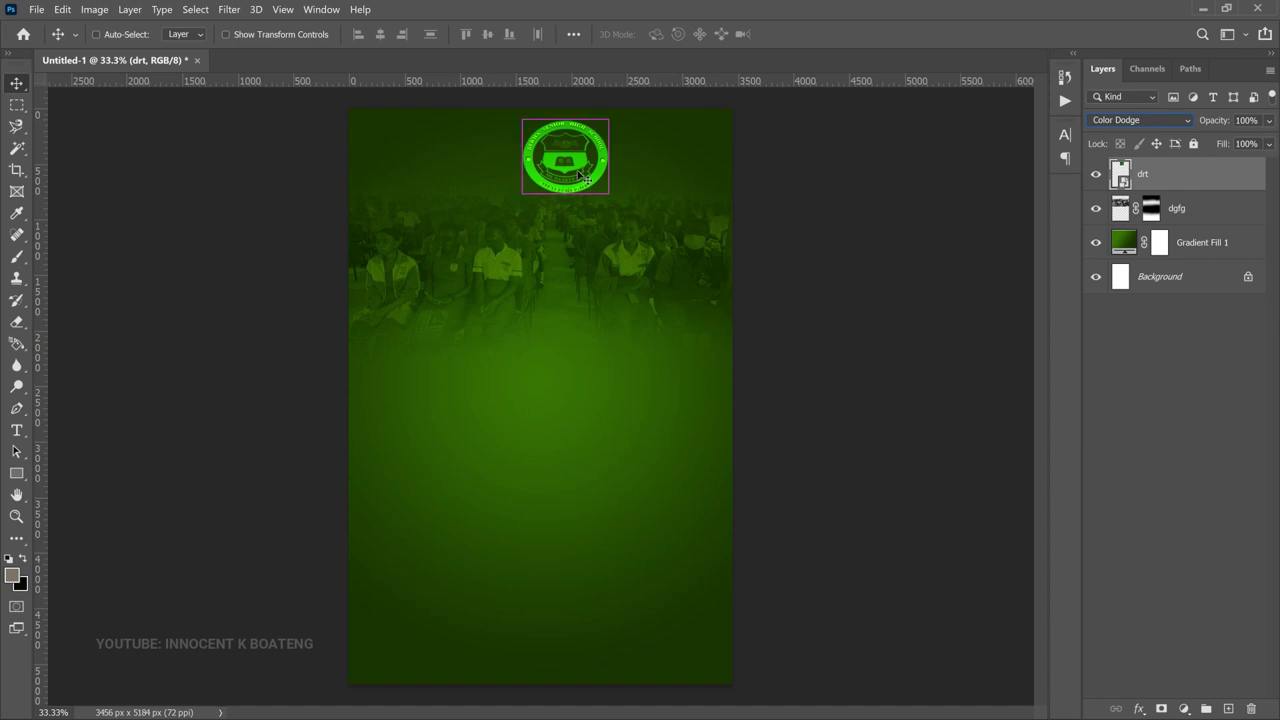
key(ctrl+t)
drag(608, 192, 583, 147)
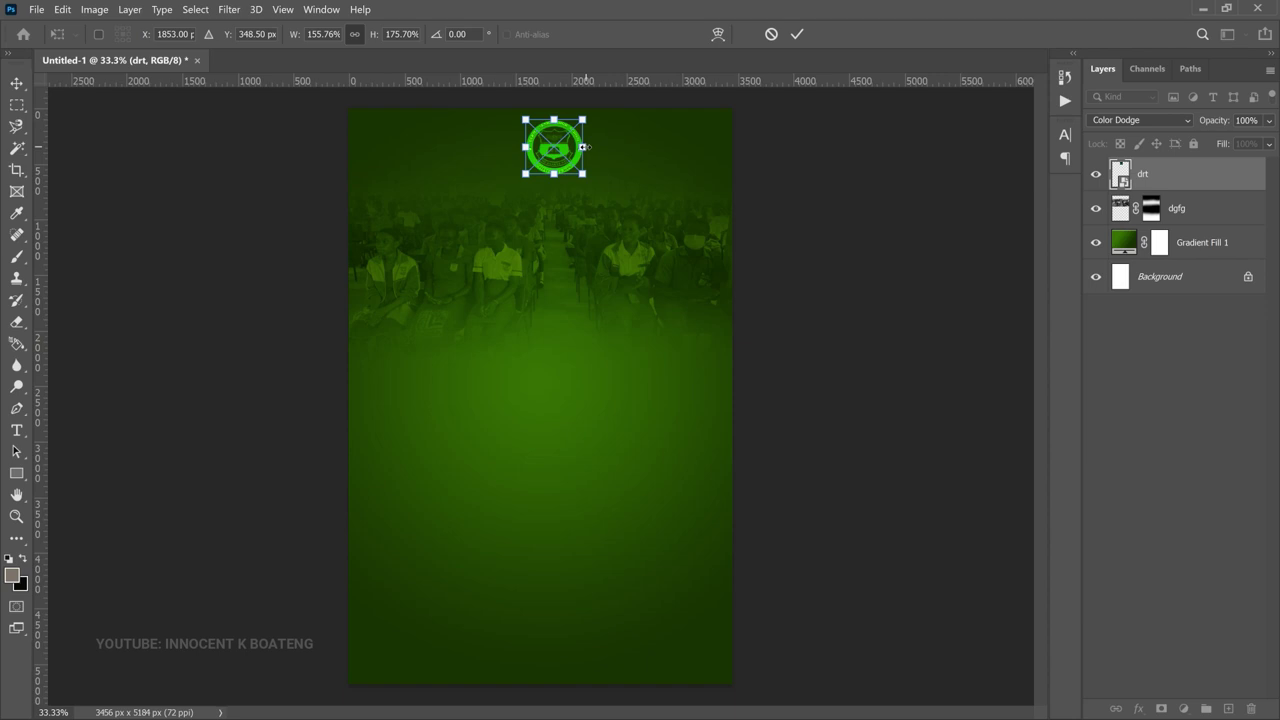
key(Return)
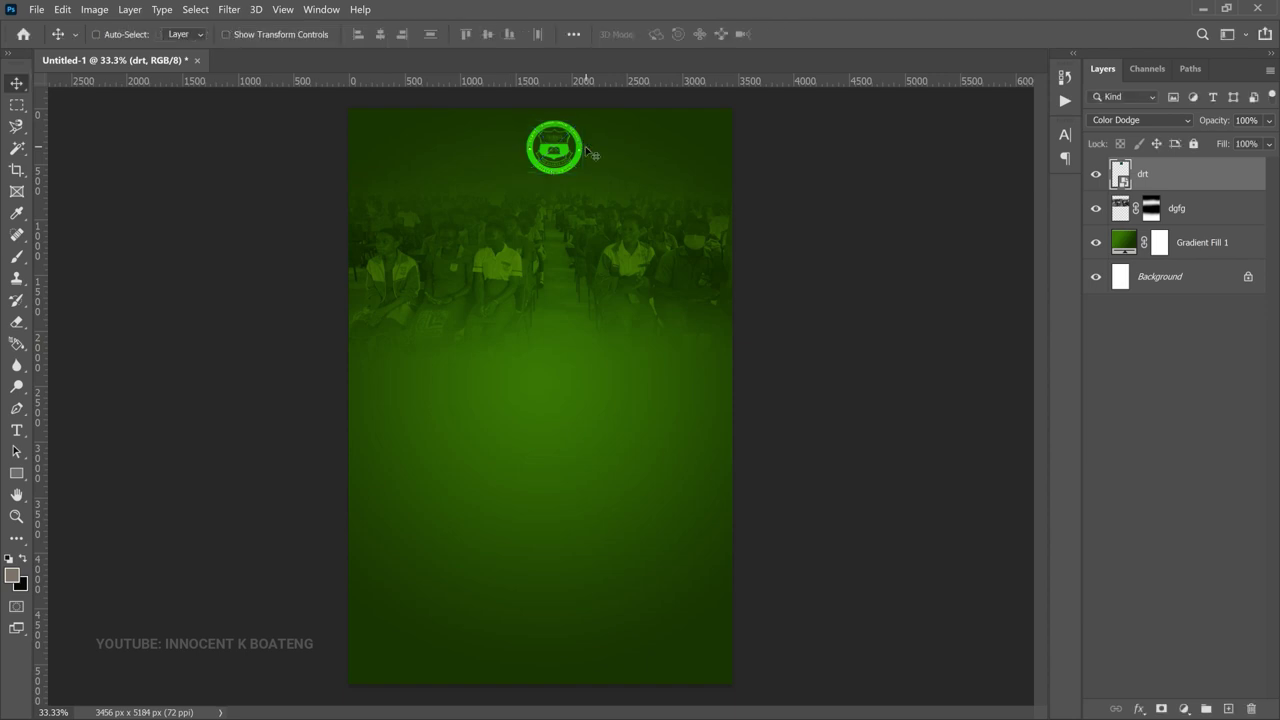
- Centre the drt logo horizontally on the poster canvas
key(ctrl+a)
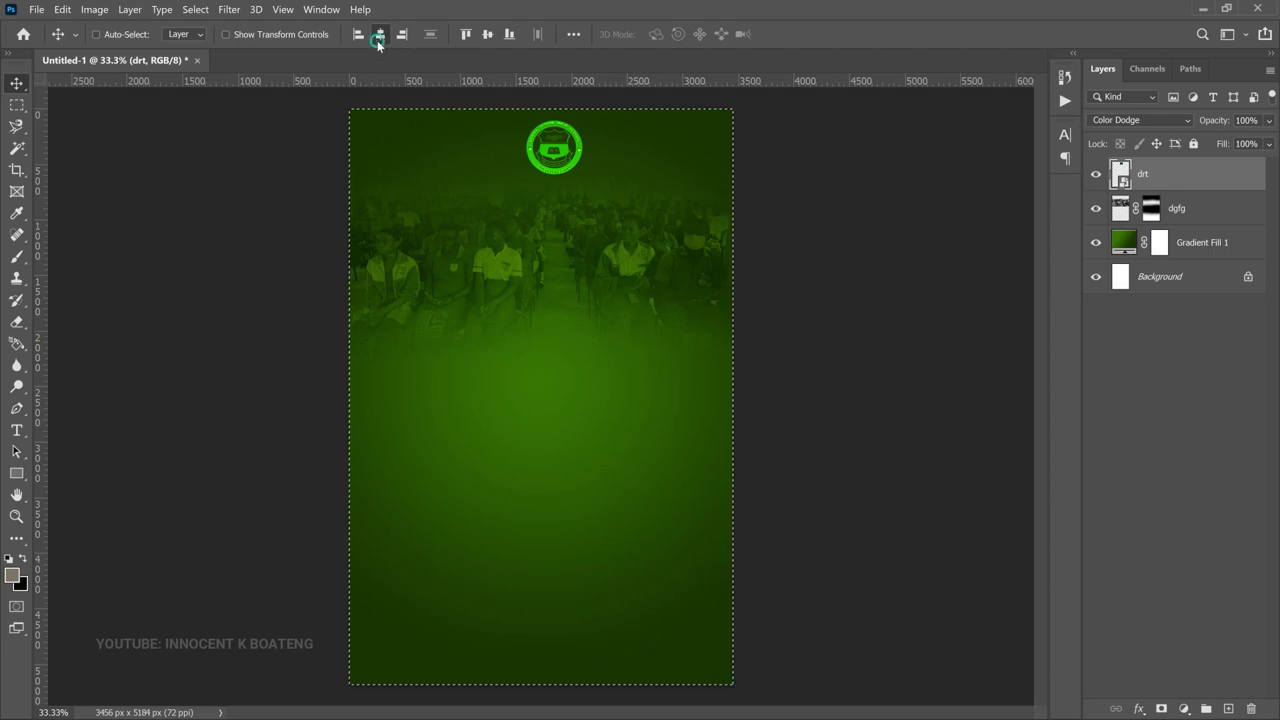
click(377, 40)
key(ctrl+d)
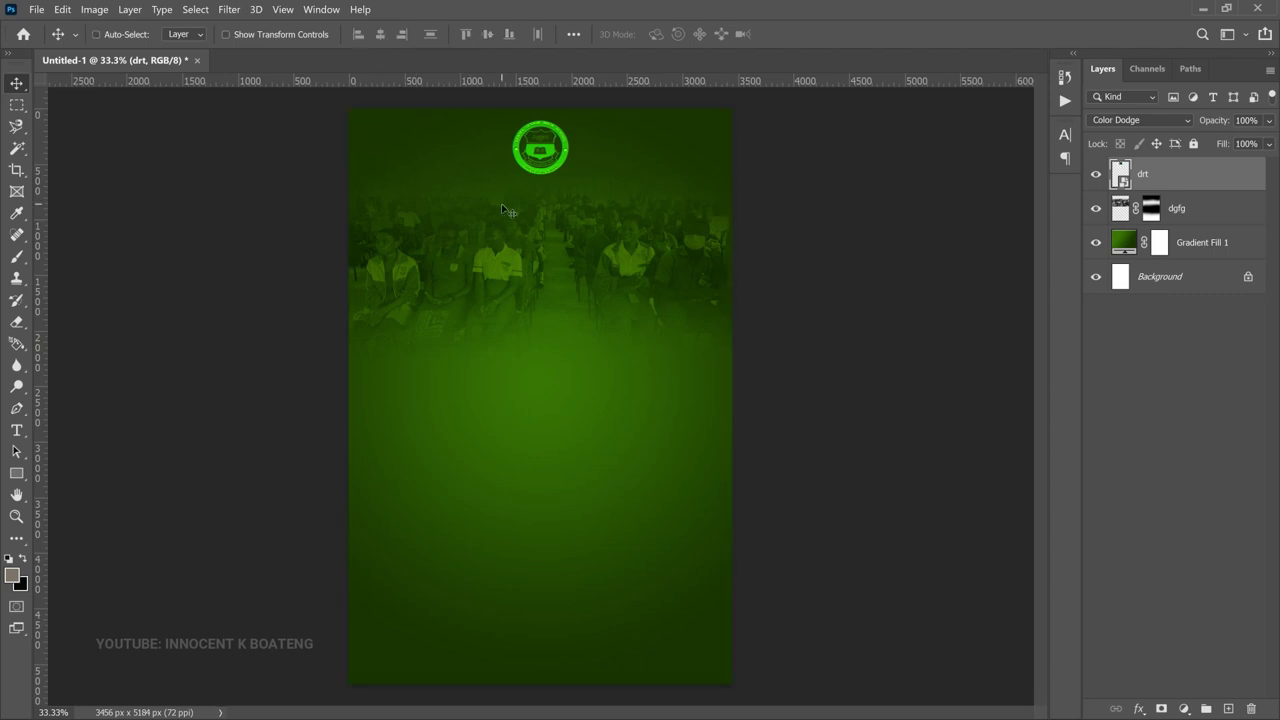
- Place the abstract-pink-background-32 image directly above the dgfg layer and rotate it 90° counter-clockwise
key(alt+bracketleft)
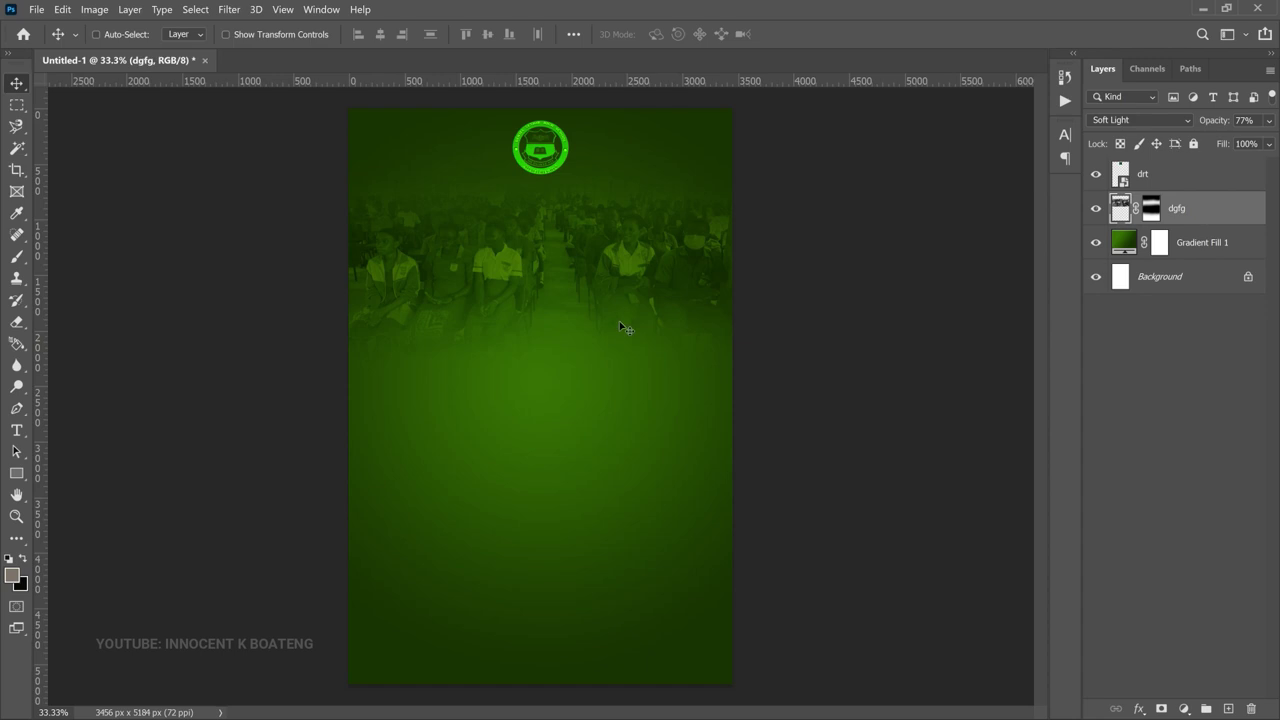
click(36, 9)
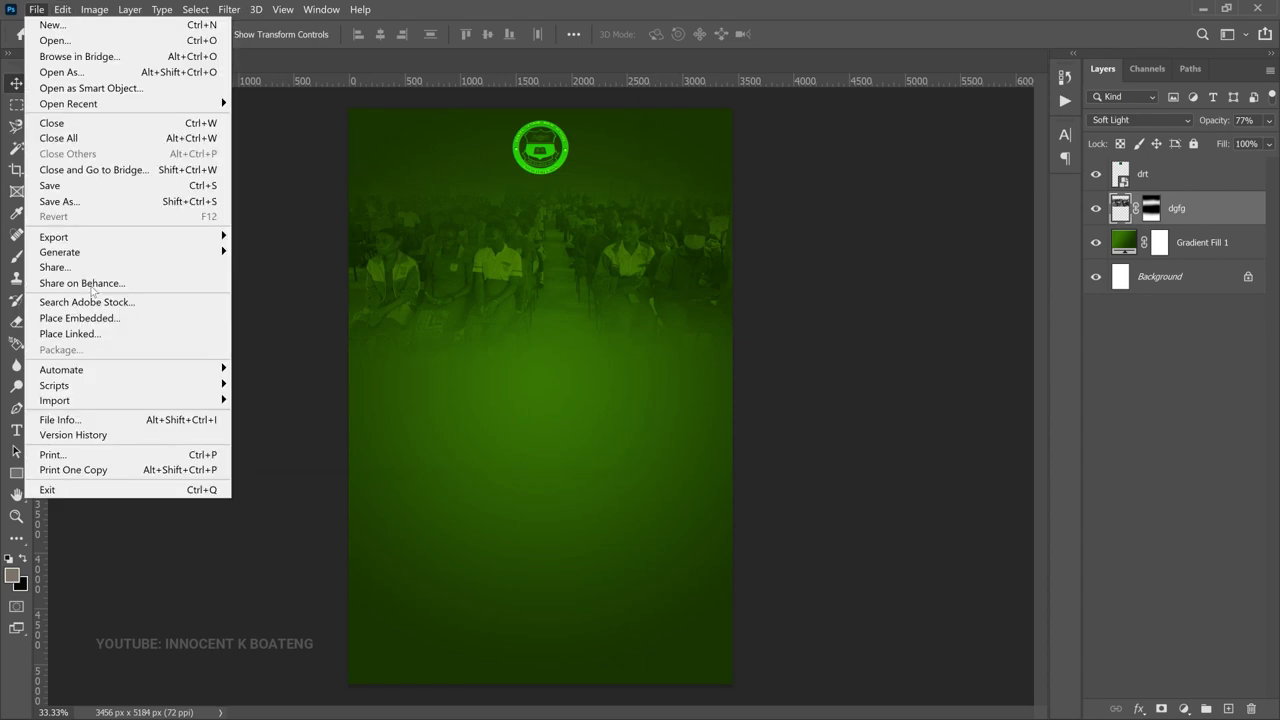
click(96, 320)
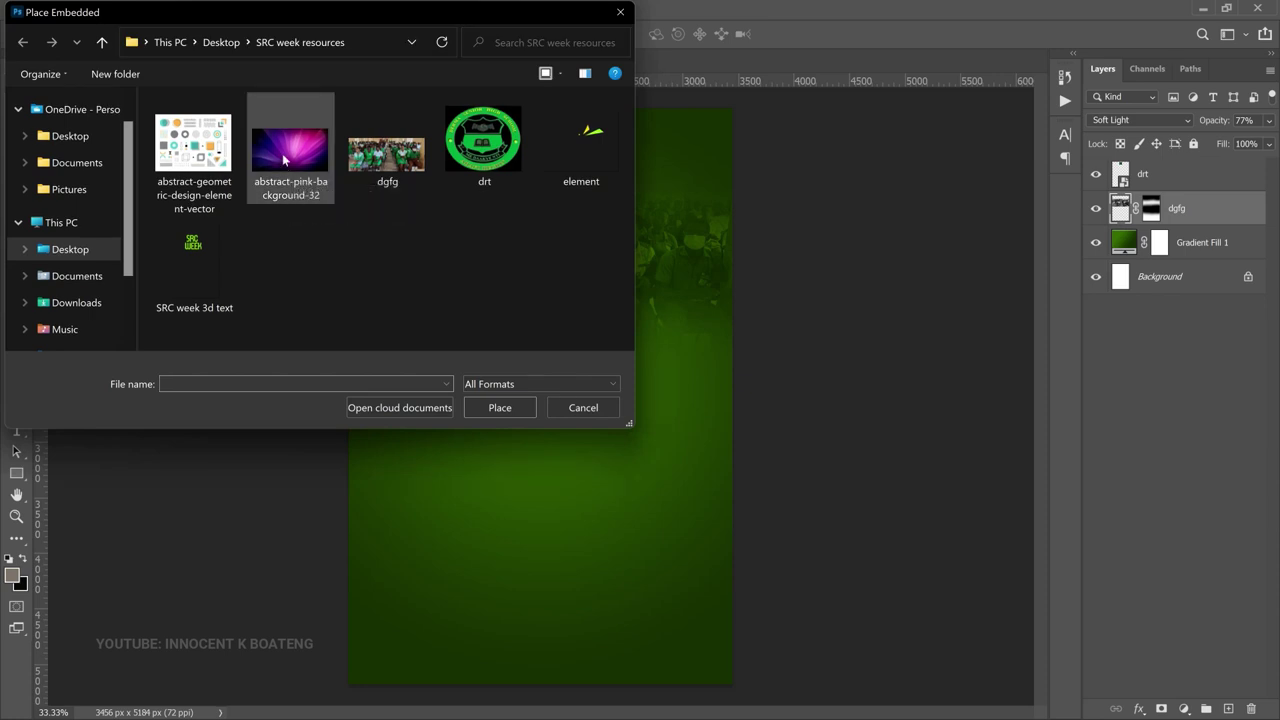
click(284, 160)
double_click(284, 160)
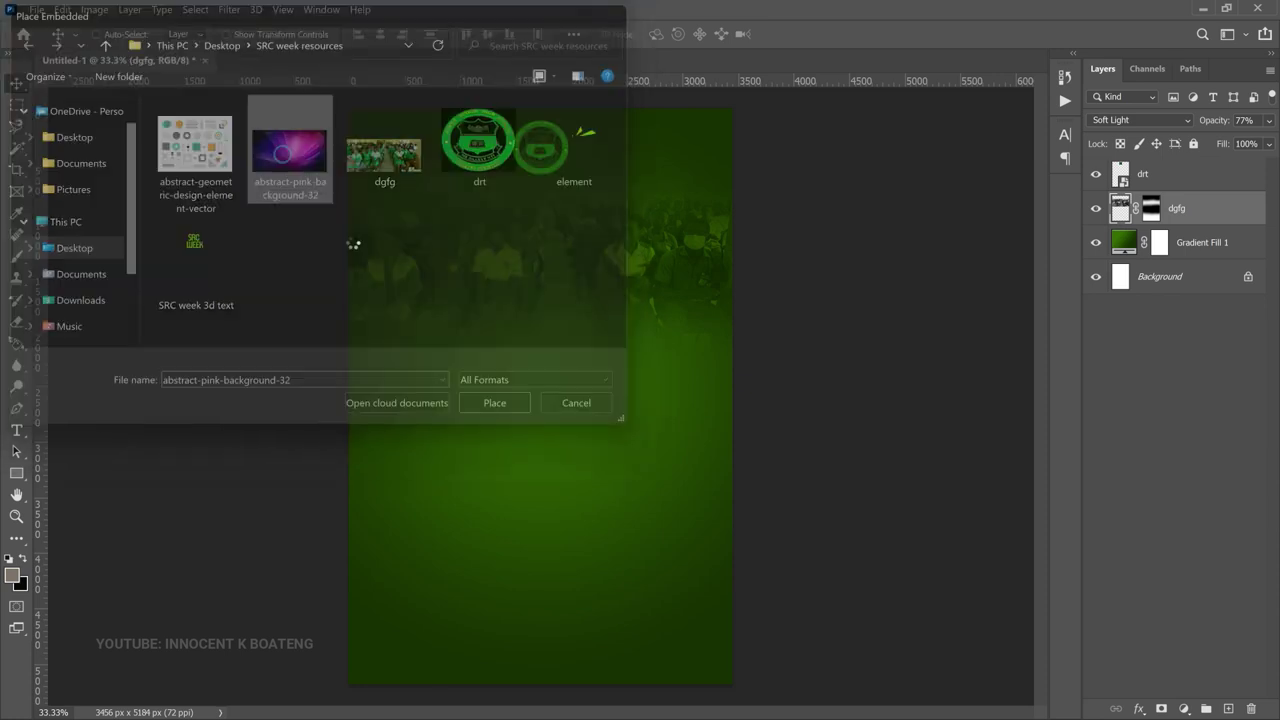
right_click(558, 349)
click(648, 502)
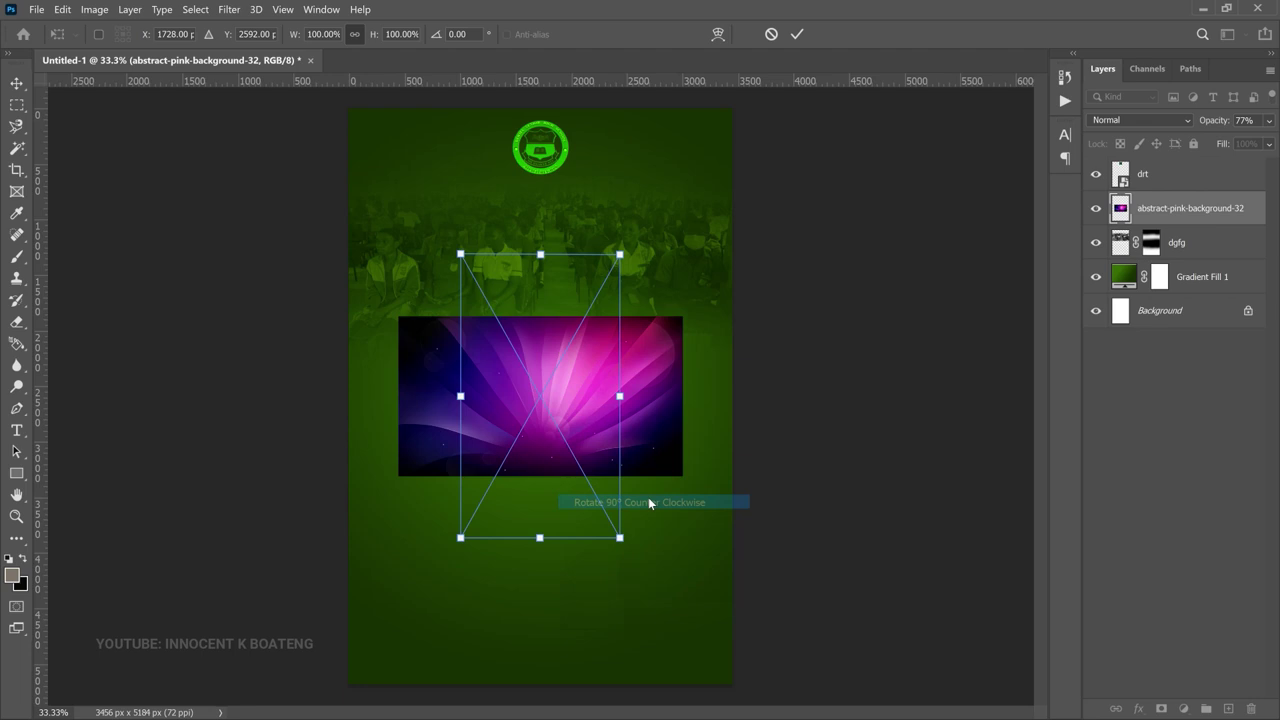
- Enlarge the abstract pink image to span the poster's full width and position it over the lower part
key(ctrl+minus)
drag(645, 573, 671, 645)
drag(479, 681, 432, 710)
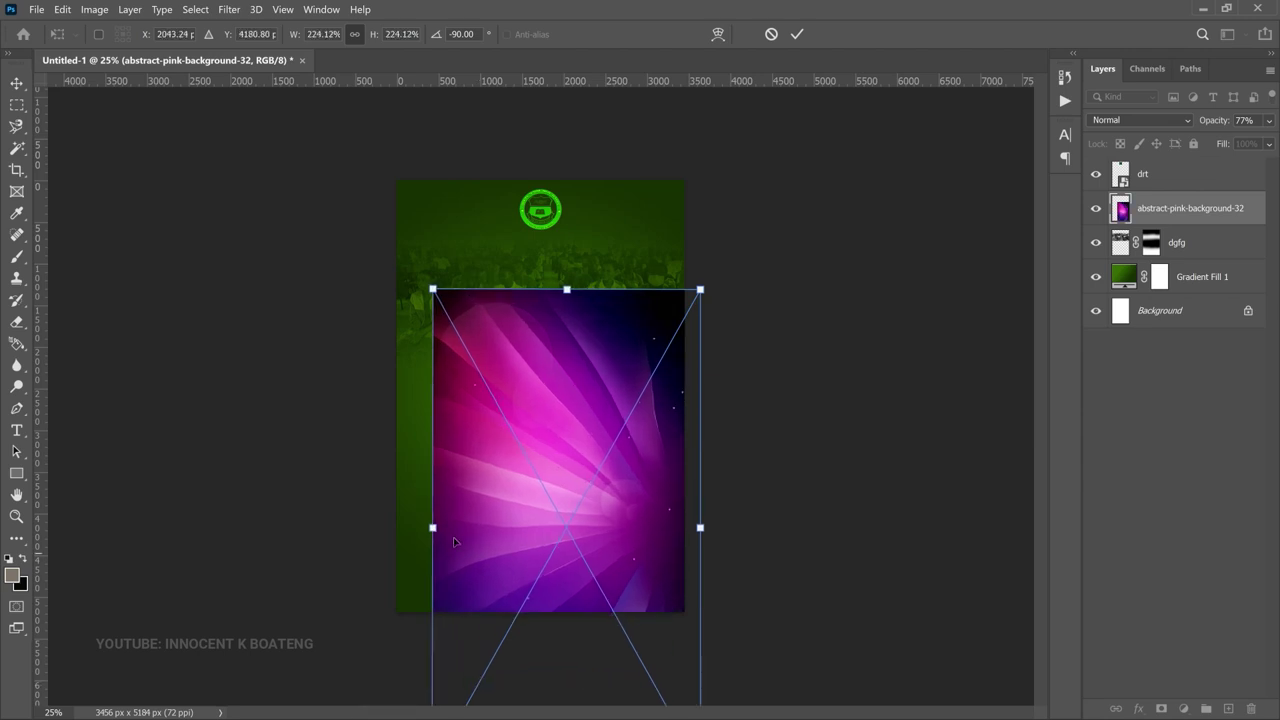
drag(432, 540, 397, 540)
drag(688, 288, 714, 291)
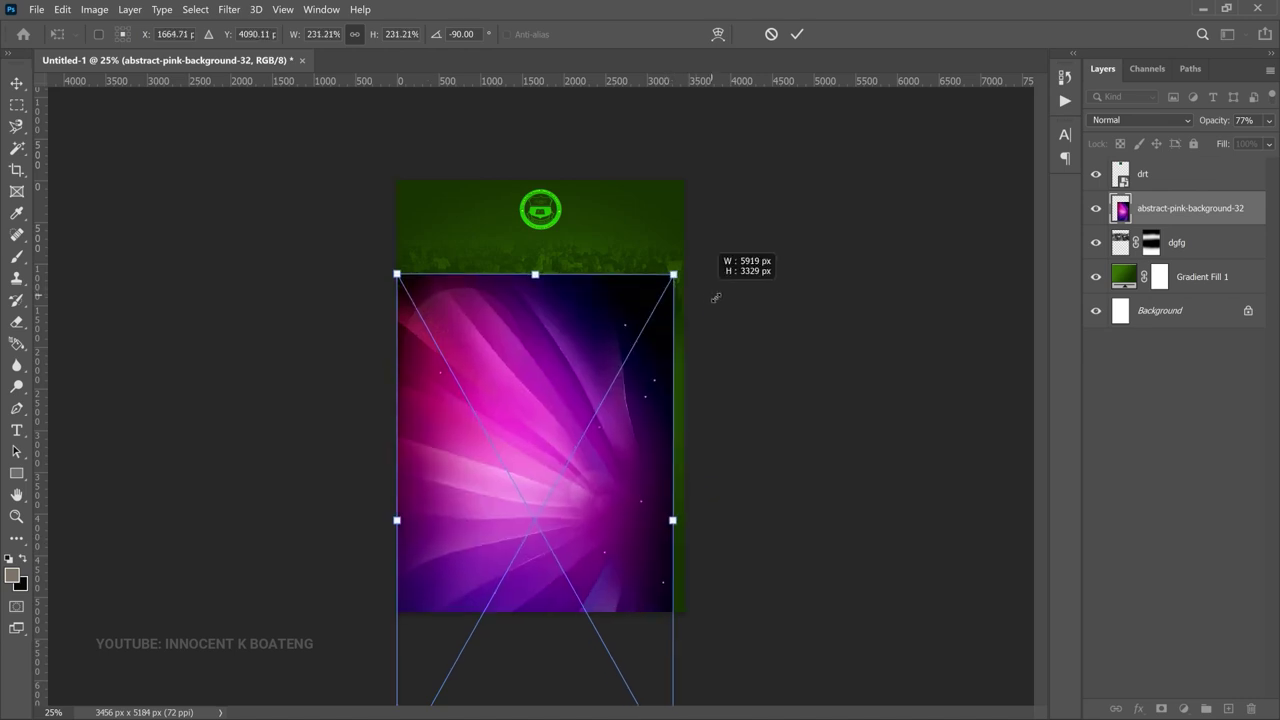
key(Return)
- Rasterize the abstract-pink-background-32 layer and desaturate it
right_click(1163, 219)
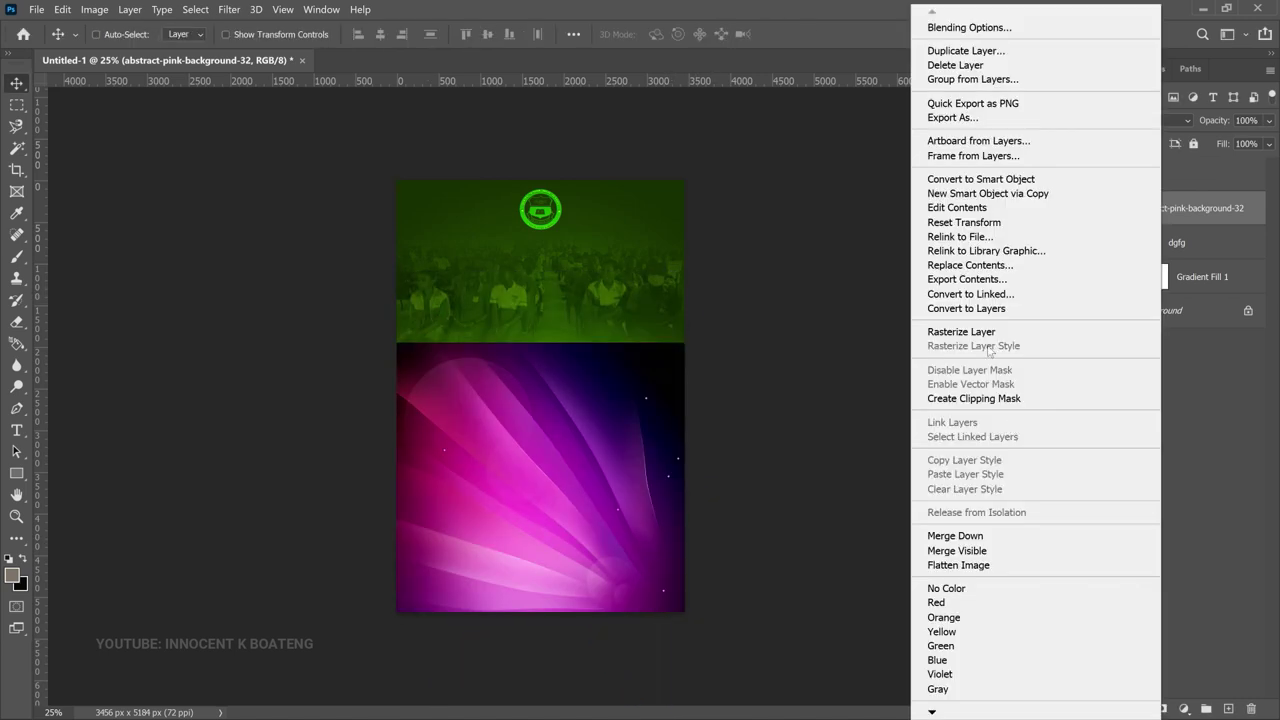
click(986, 333)
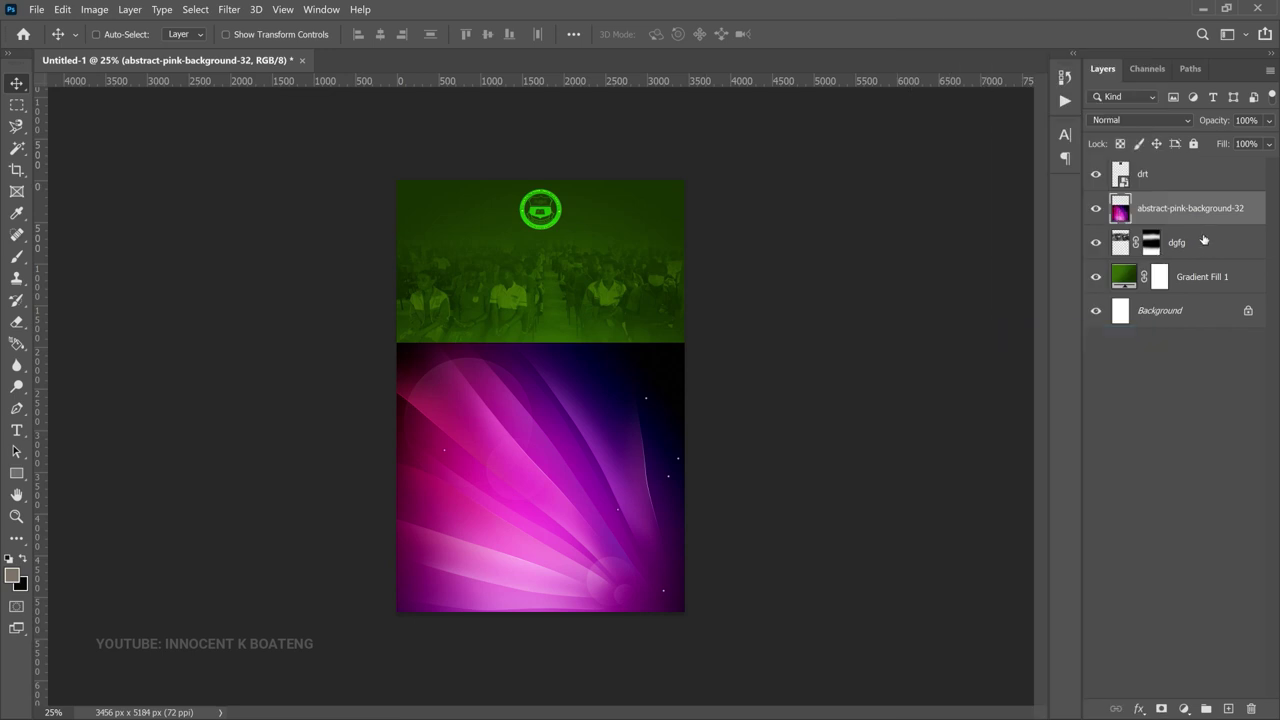
key(ctrl+shift+u)
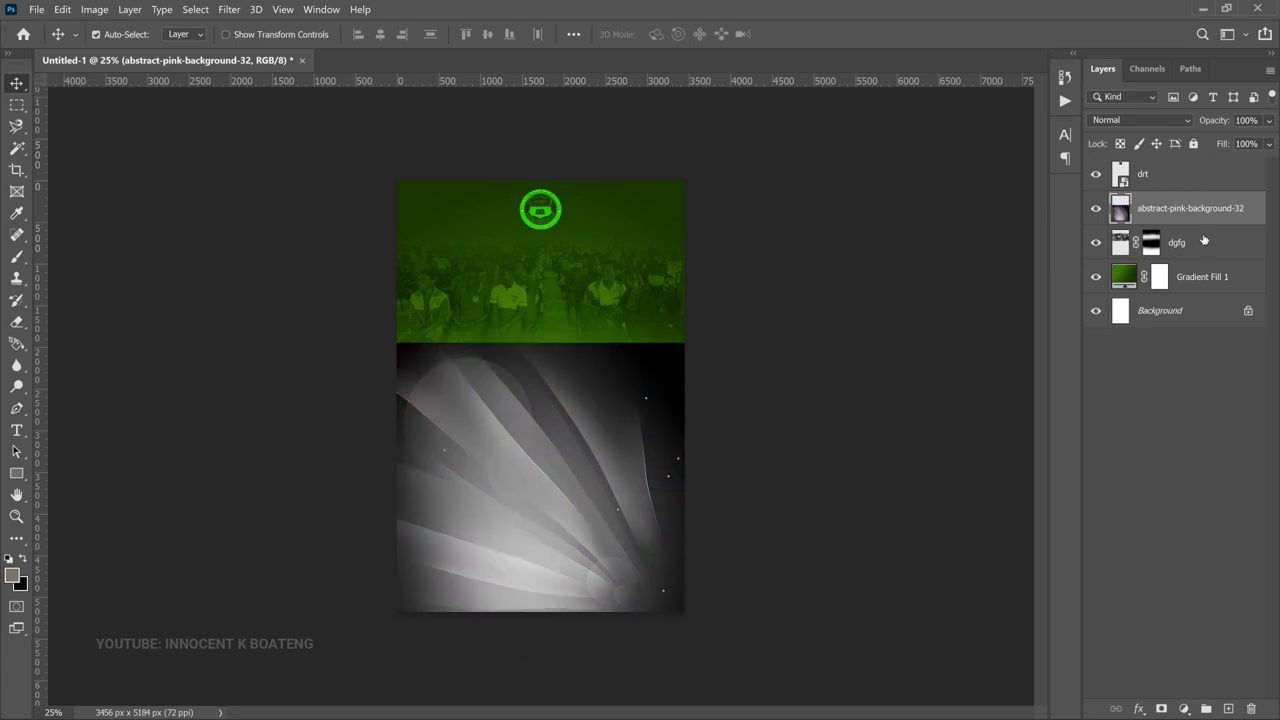
- Move the desaturated abstract image further down the poster and set its blend mode to Color Dodge
drag(622, 347, 624, 378)
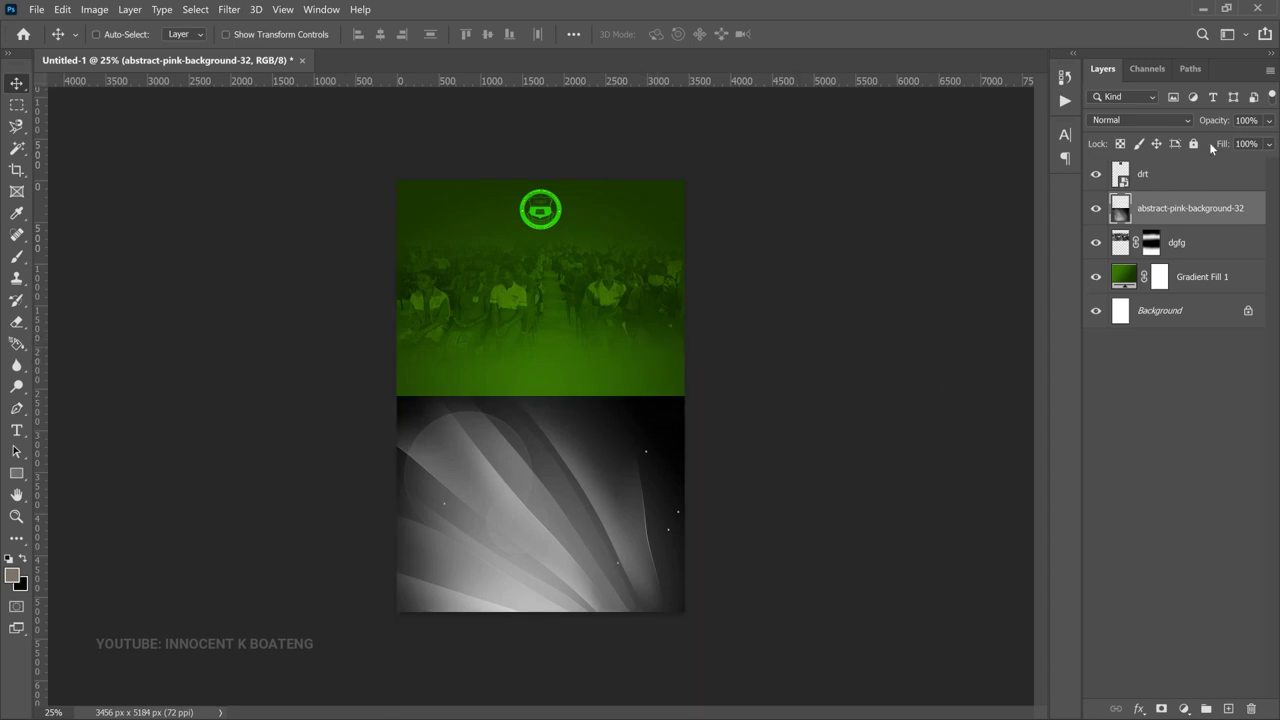
click(1187, 119)
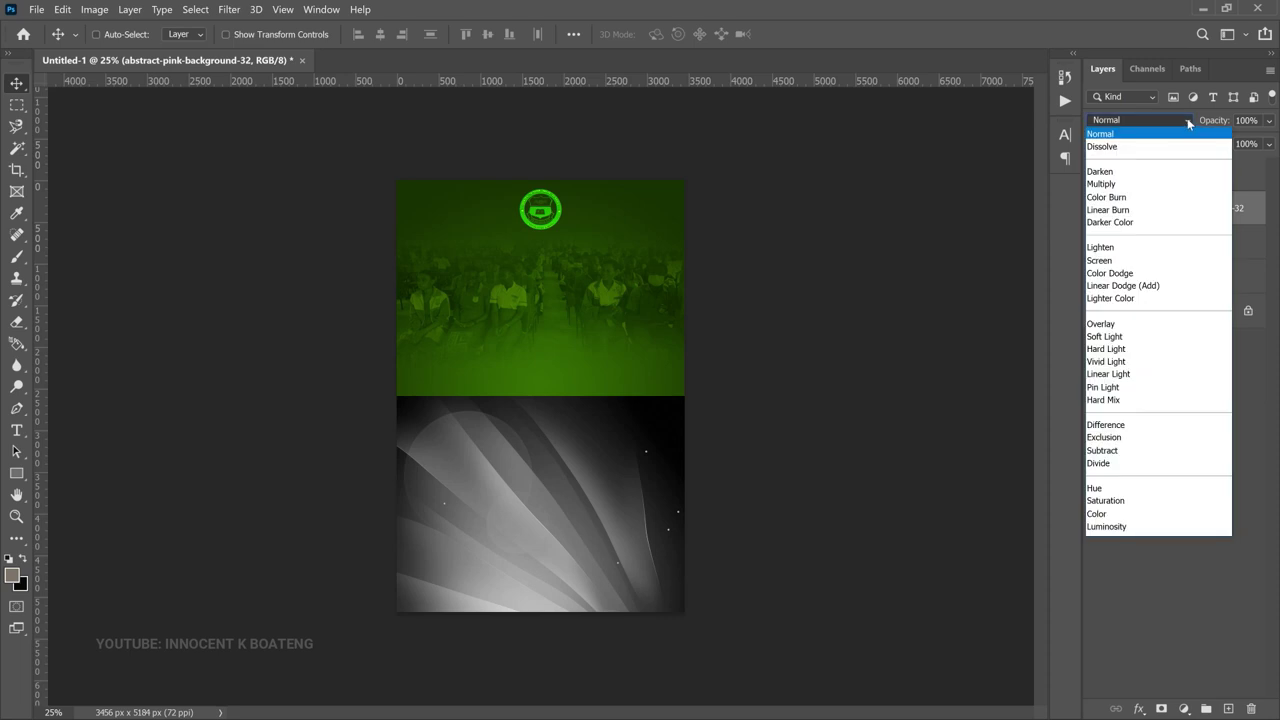
key(Down)
key(Down)
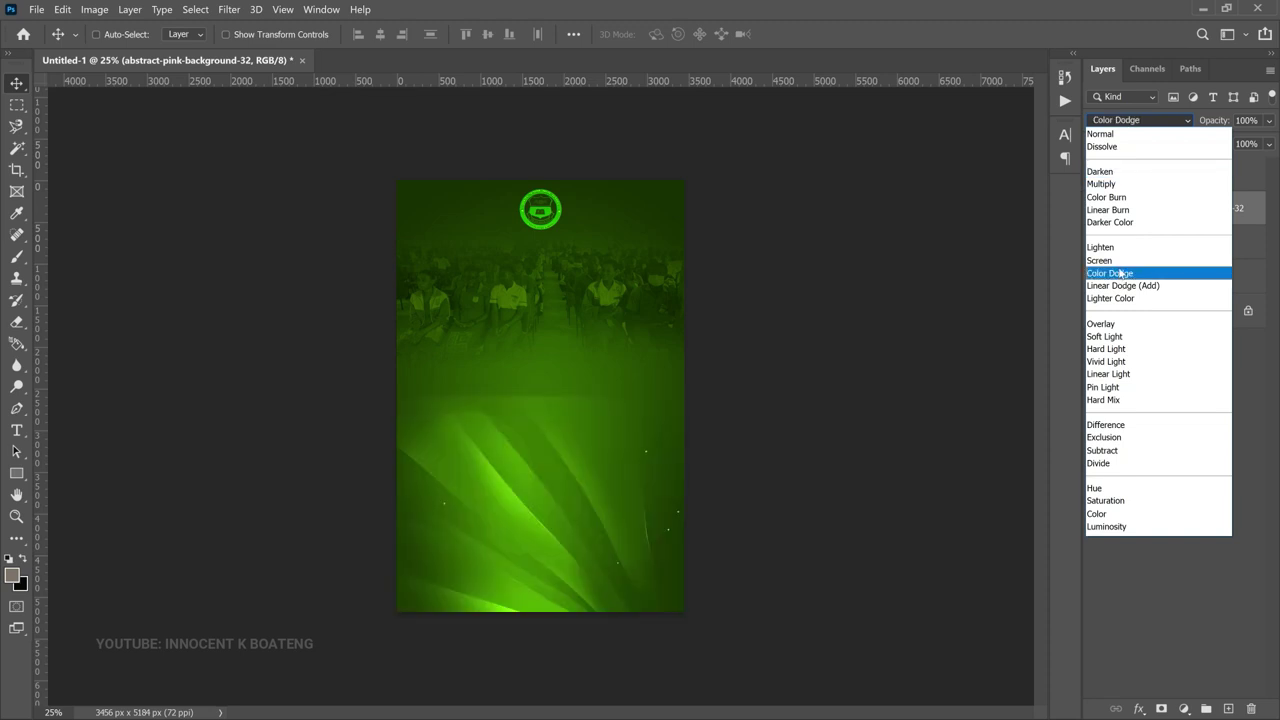
key(Up)
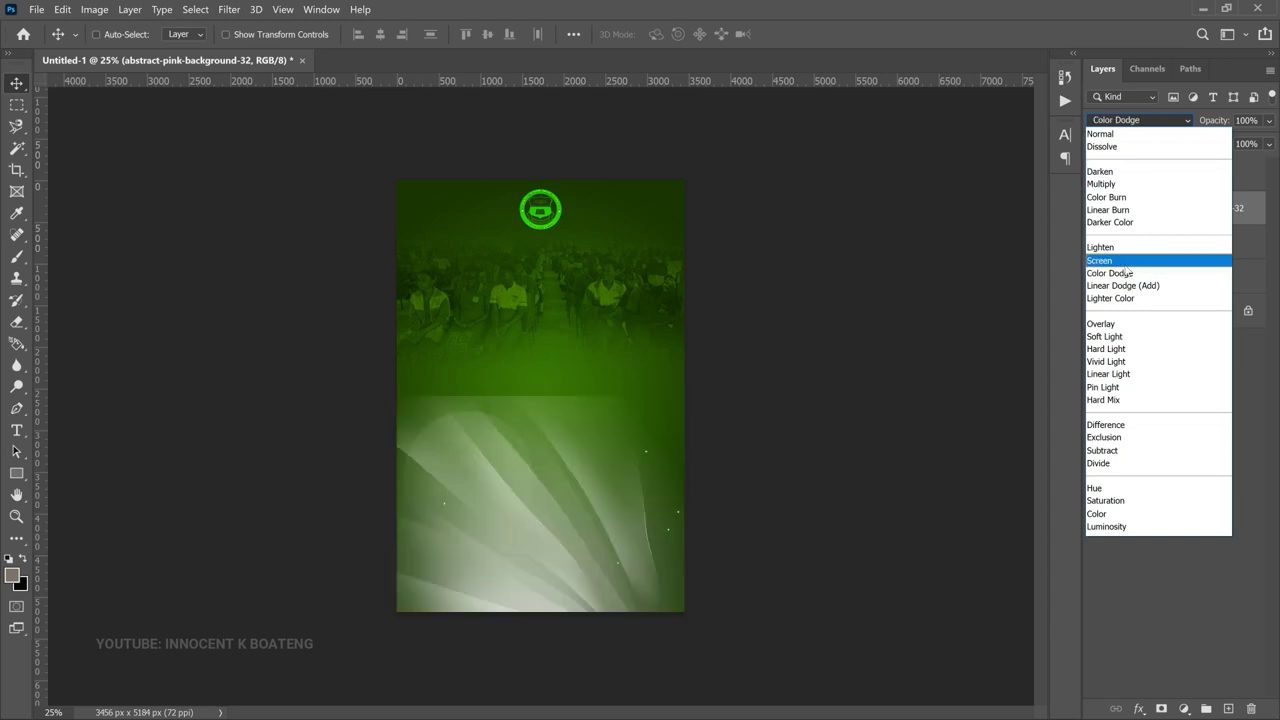
click(1128, 273)
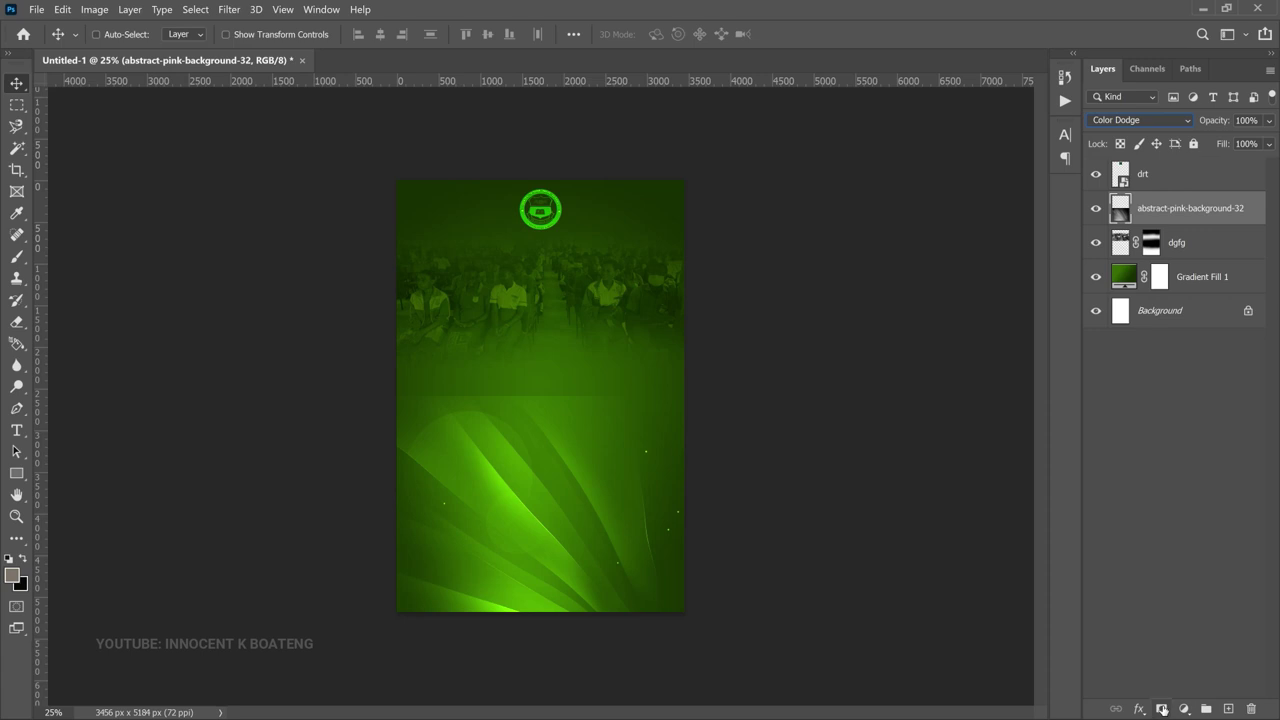
- Add a layer mask to the abstract image and fade out its upper edge with a soft black 1900 px brush
click(1161, 708)
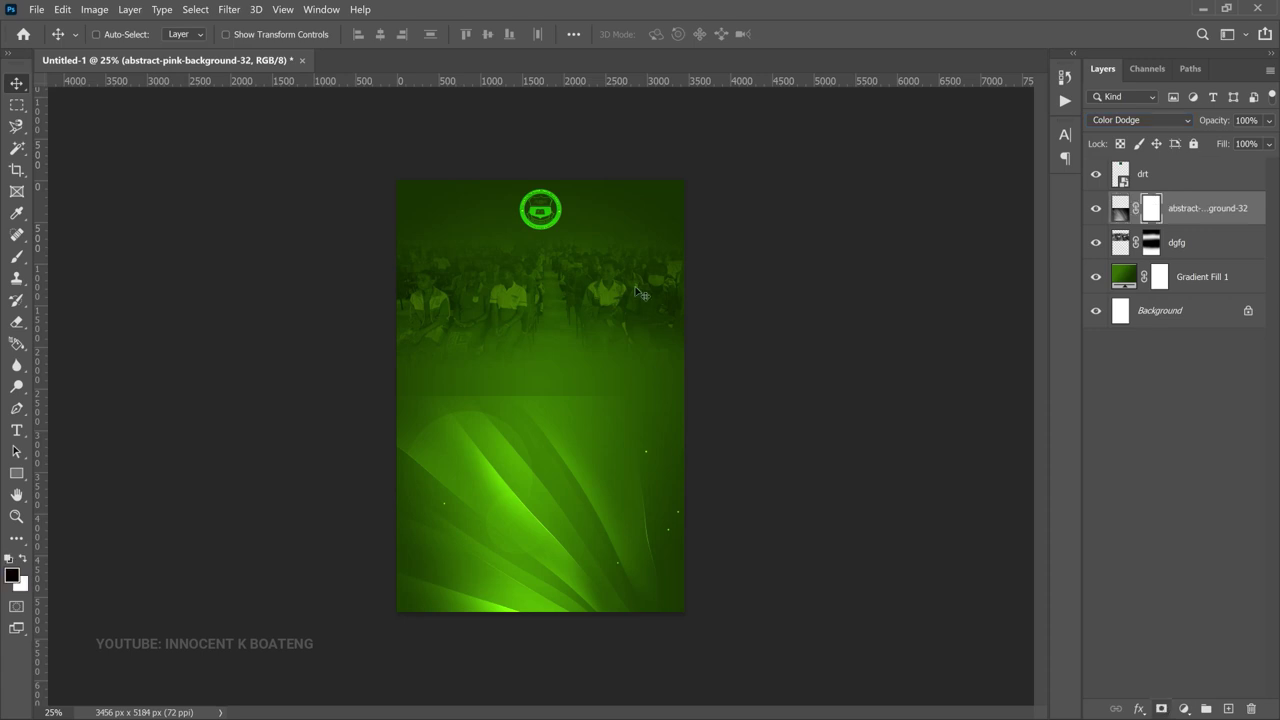
key(b)
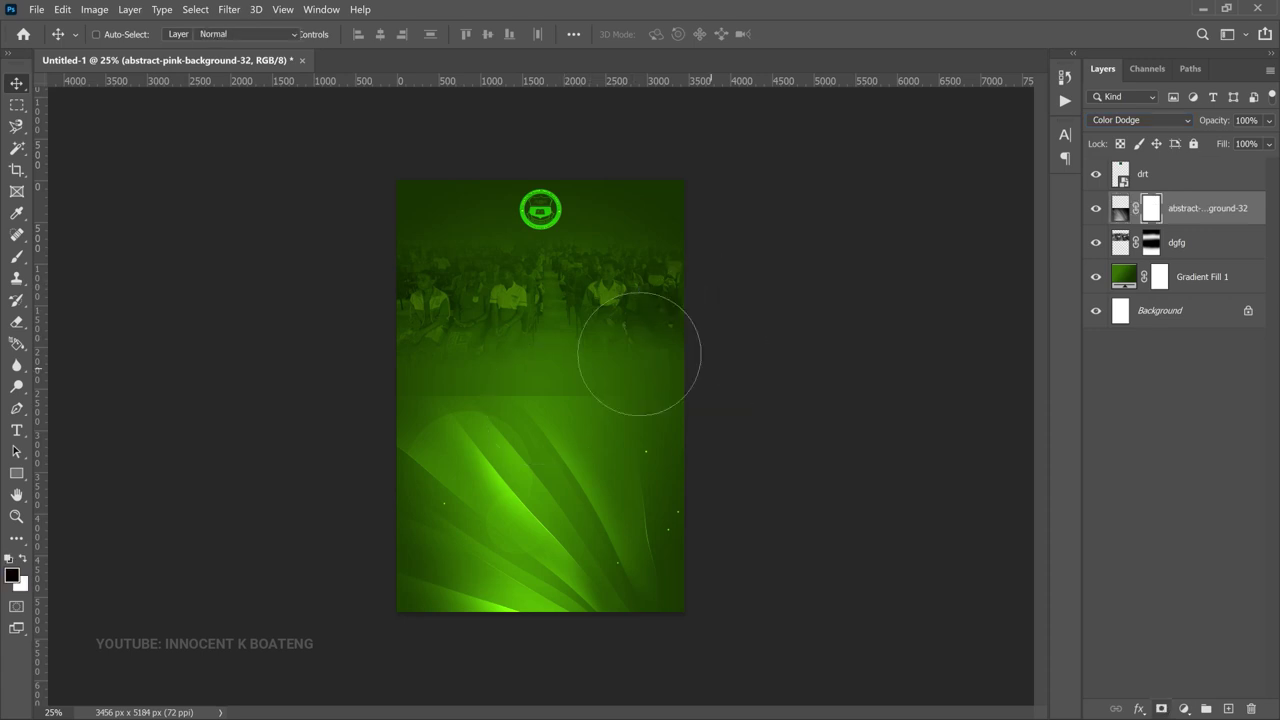
key(b)
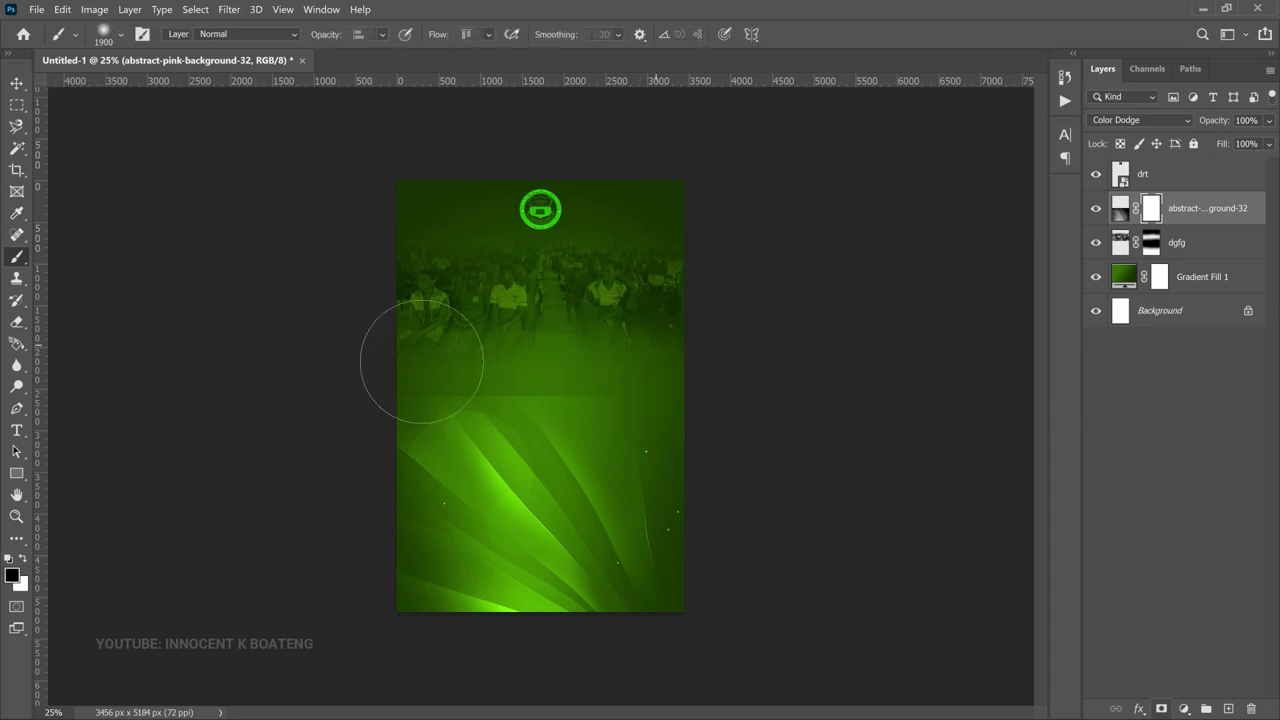
drag(408, 360, 489, 393)
key(v)
- Add the white Poppins SemiBold text "DERMA COMMUNITY SENIOR HIGH SCHOOL STUDENTS REPRESENTATIVE COUNCILA" below the logo, above the drt layer
click(1213, 182)
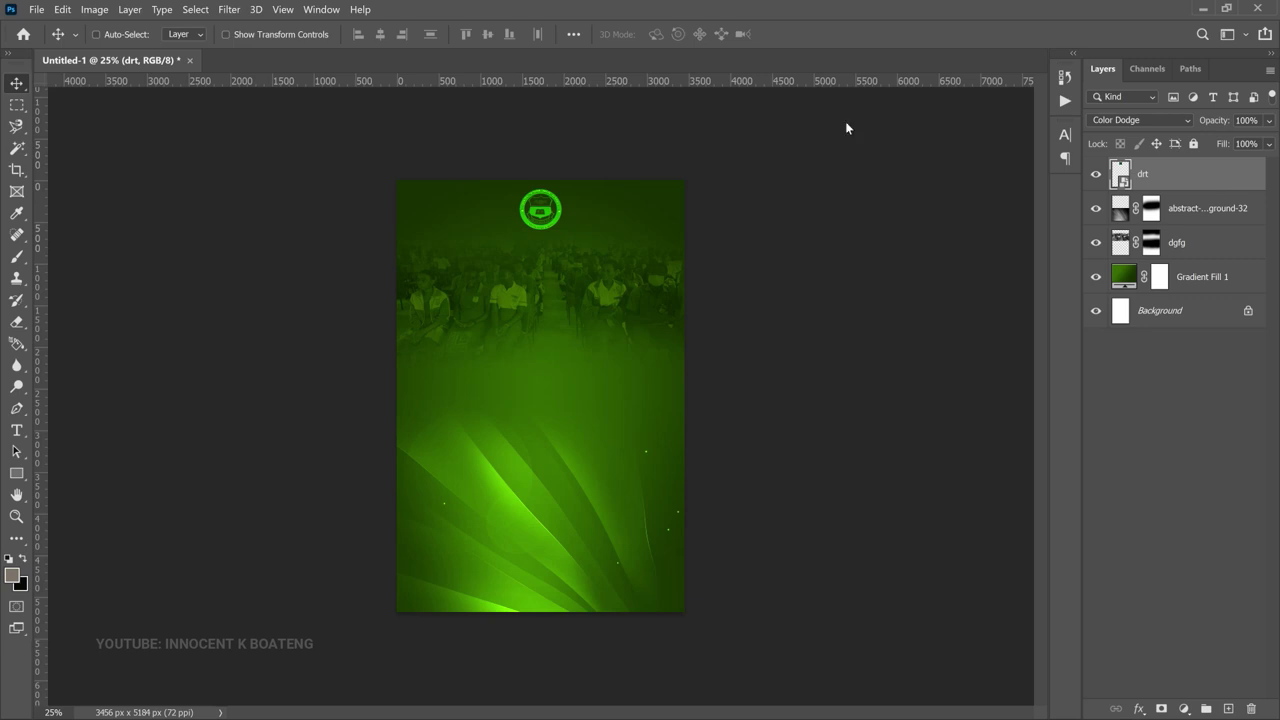
key(ctrl+plus)
key(t)
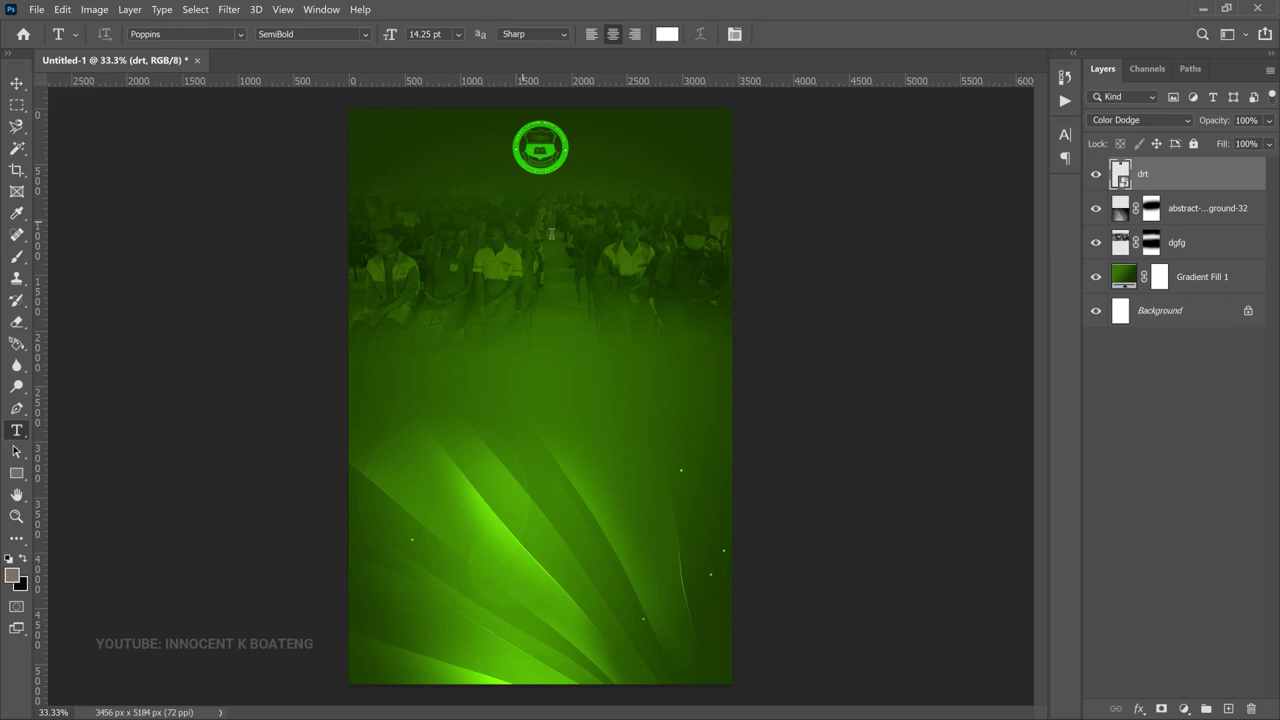
click(552, 263)
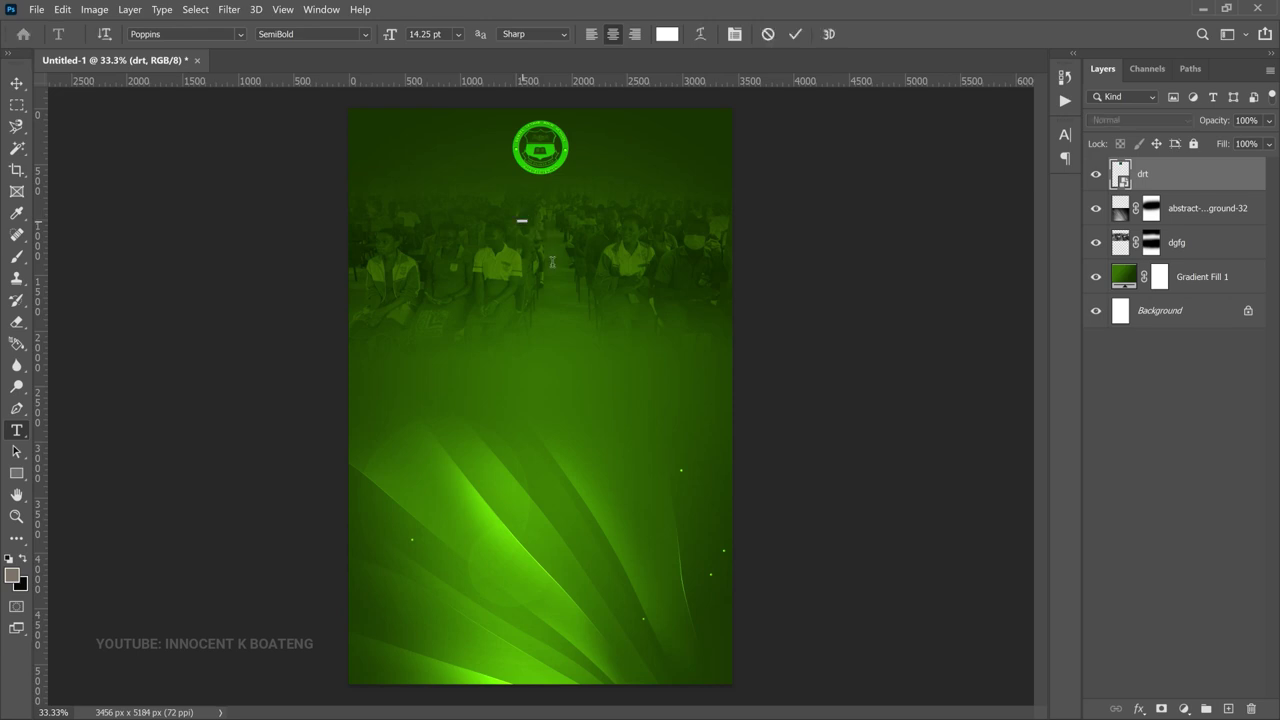
key(ctrl+v)
key(ctrl+Return)
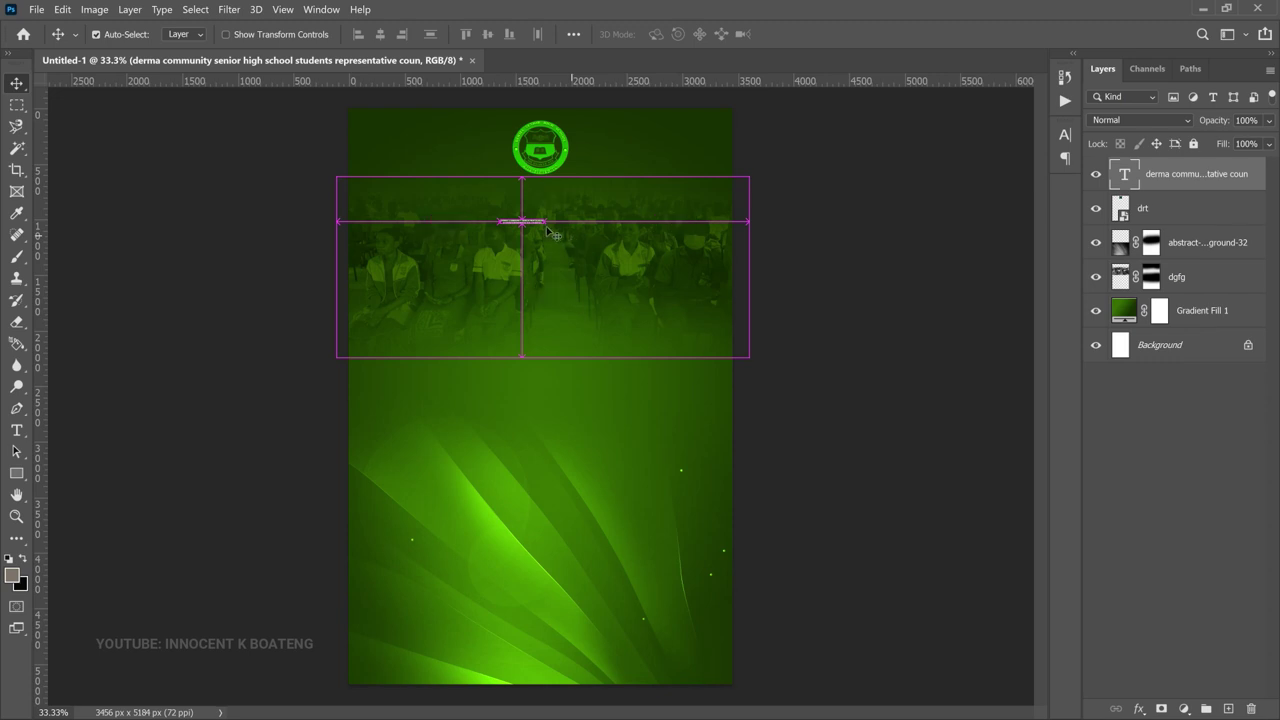
- Enlarge the school heading text to about two thirds of the poster's width and centre it horizontally on the canvas
key(ctrl+t)
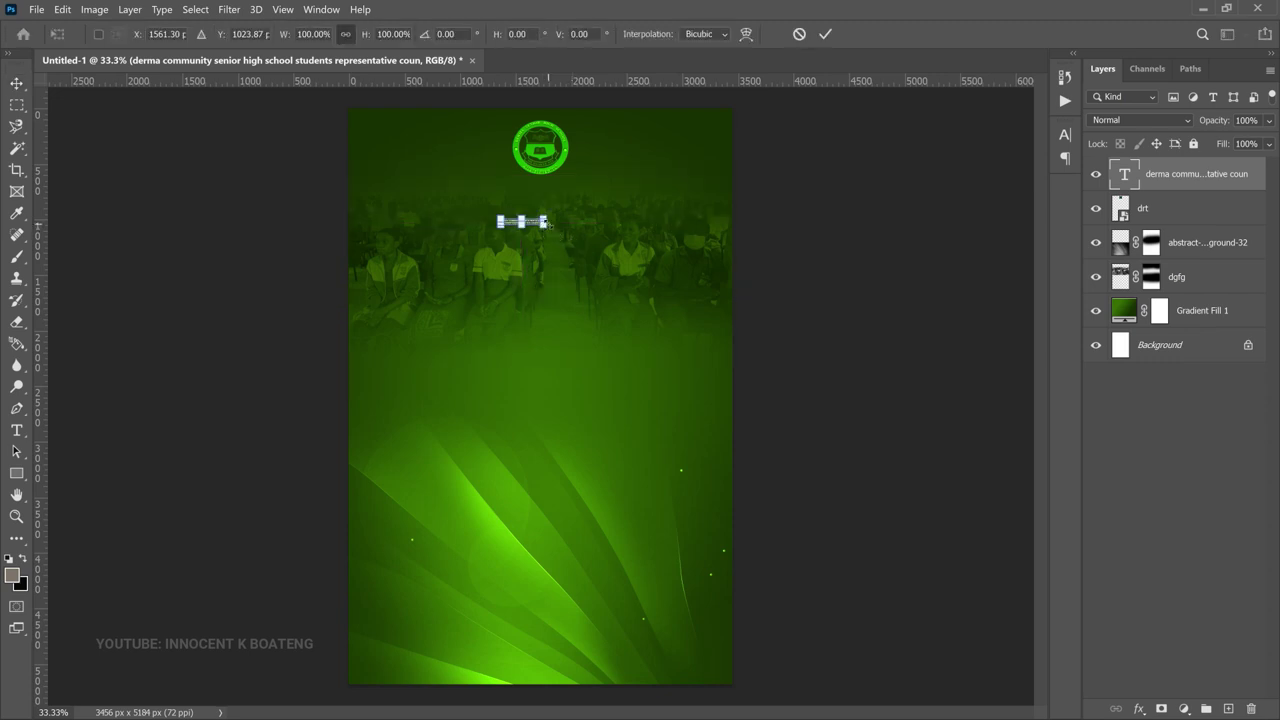
drag(546, 225, 770, 316)
key(Return)
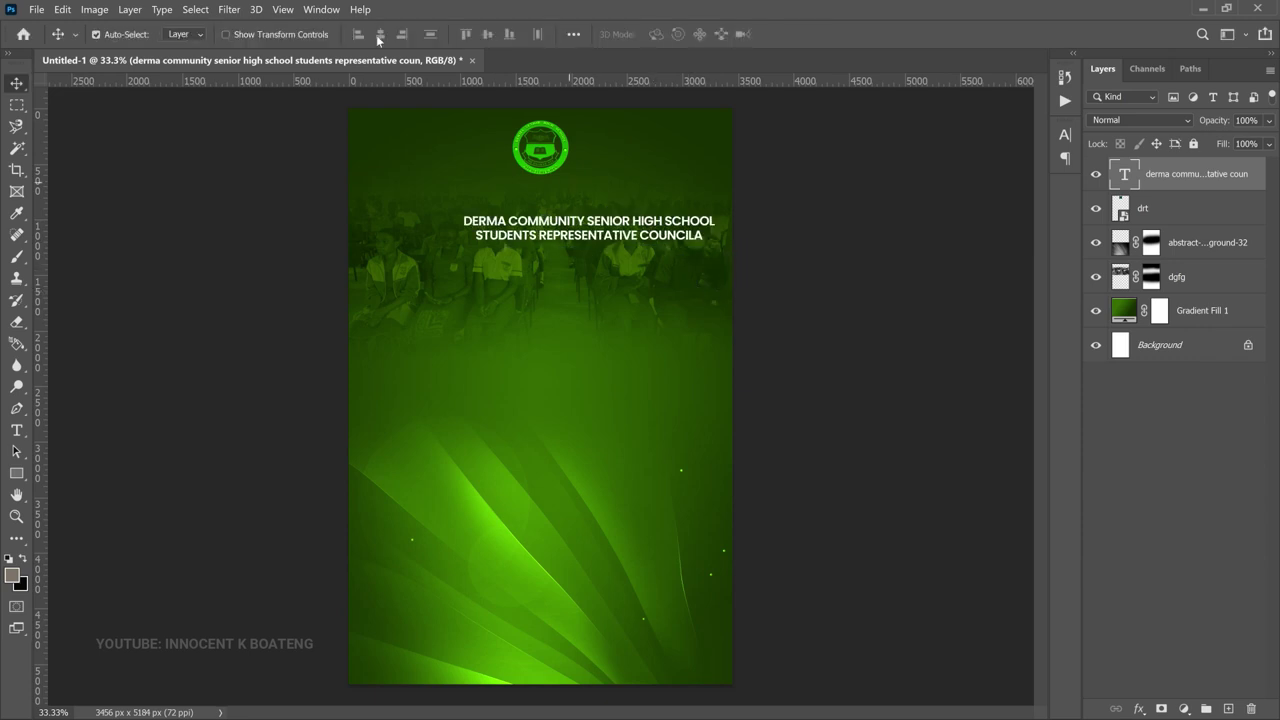
key(ctrl+a)
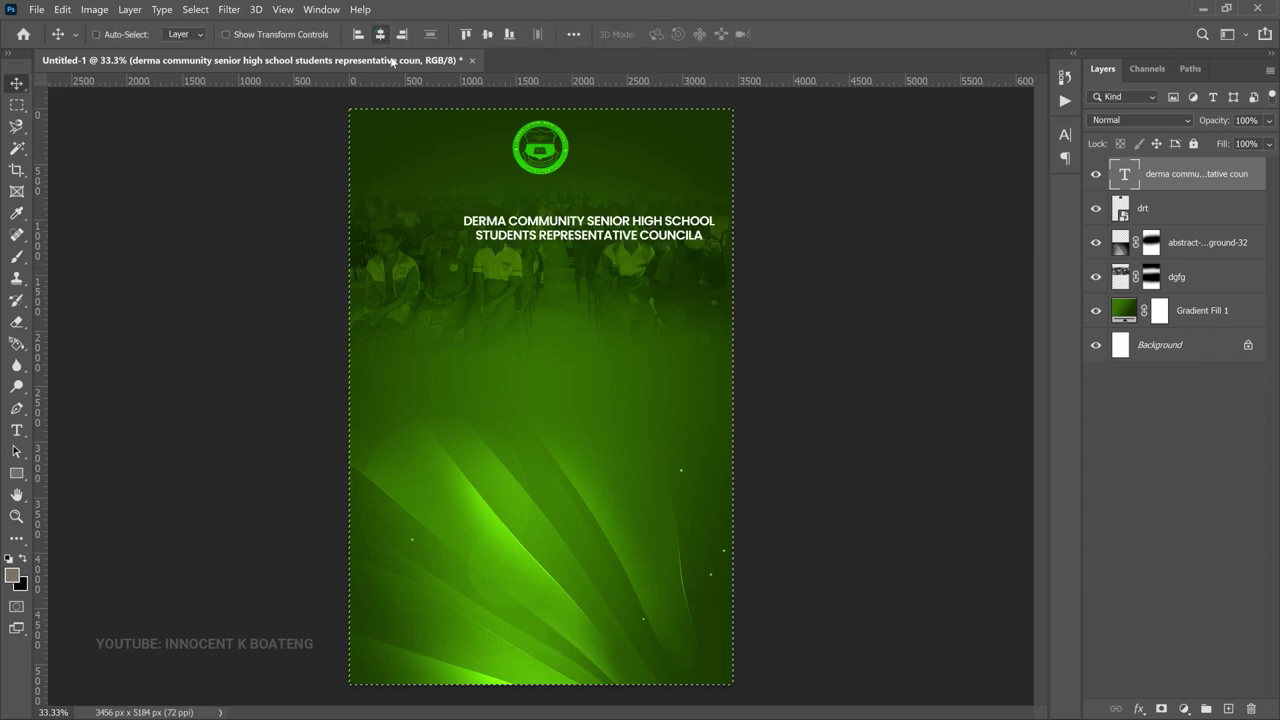
click(380, 34)
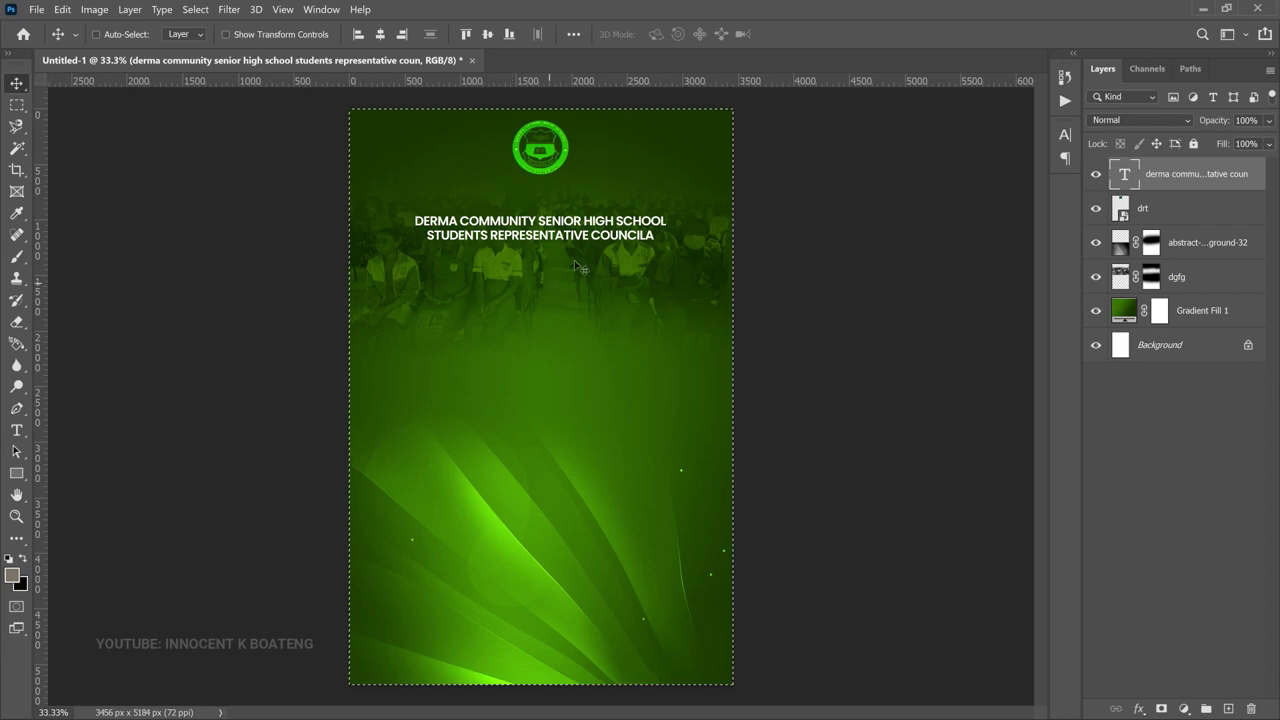
- Move the school heading up closer to the logo and embed the "SRC week 3d text" image beneath it at about 93% scale
drag(579, 266, 581, 241)
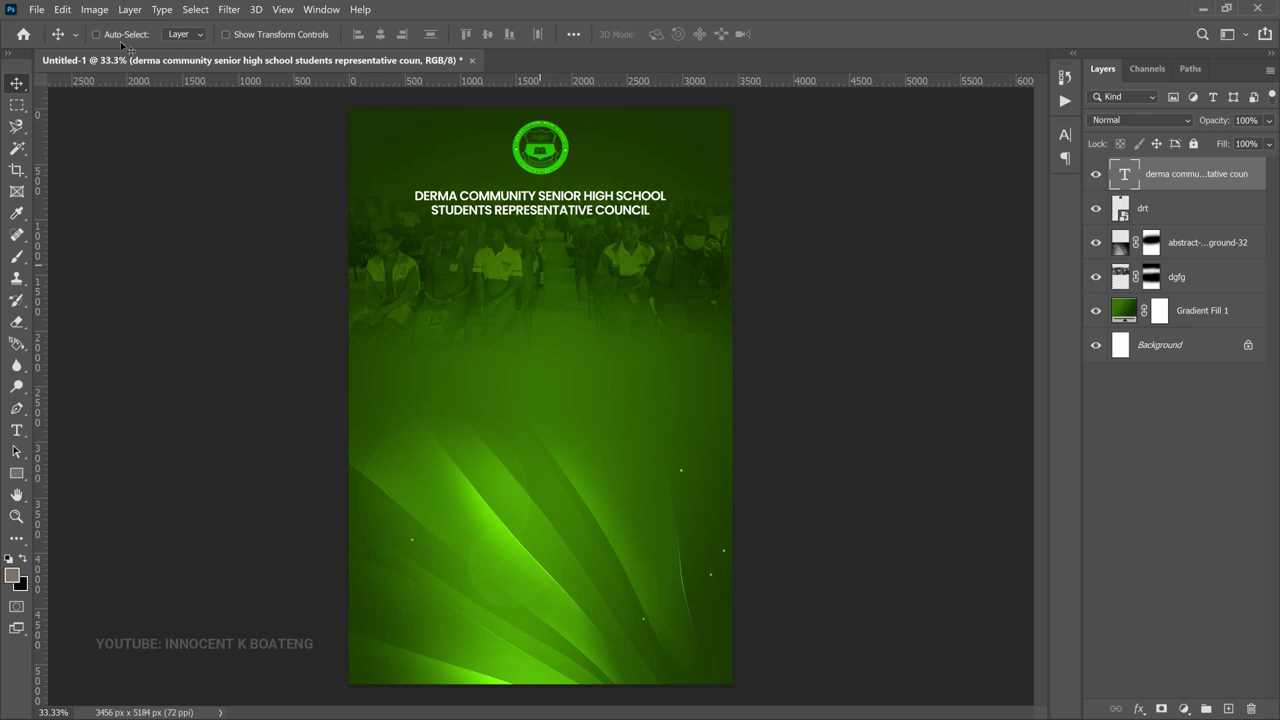
click(36, 9)
click(80, 317)
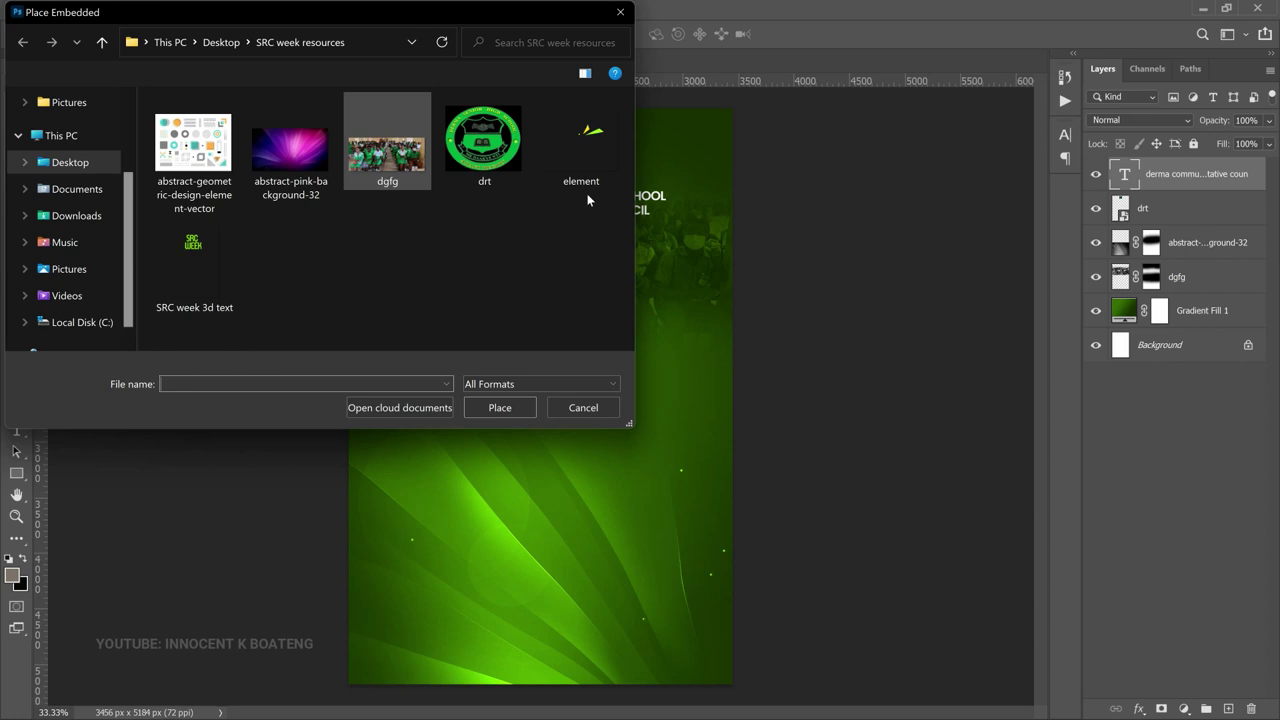
double_click(197, 256)
drag(734, 108, 700, 148)
mouse_move(545, 265)
mouse_down()
mouse_move(565, 245)
mouse_move(557, 268)
mouse_up()
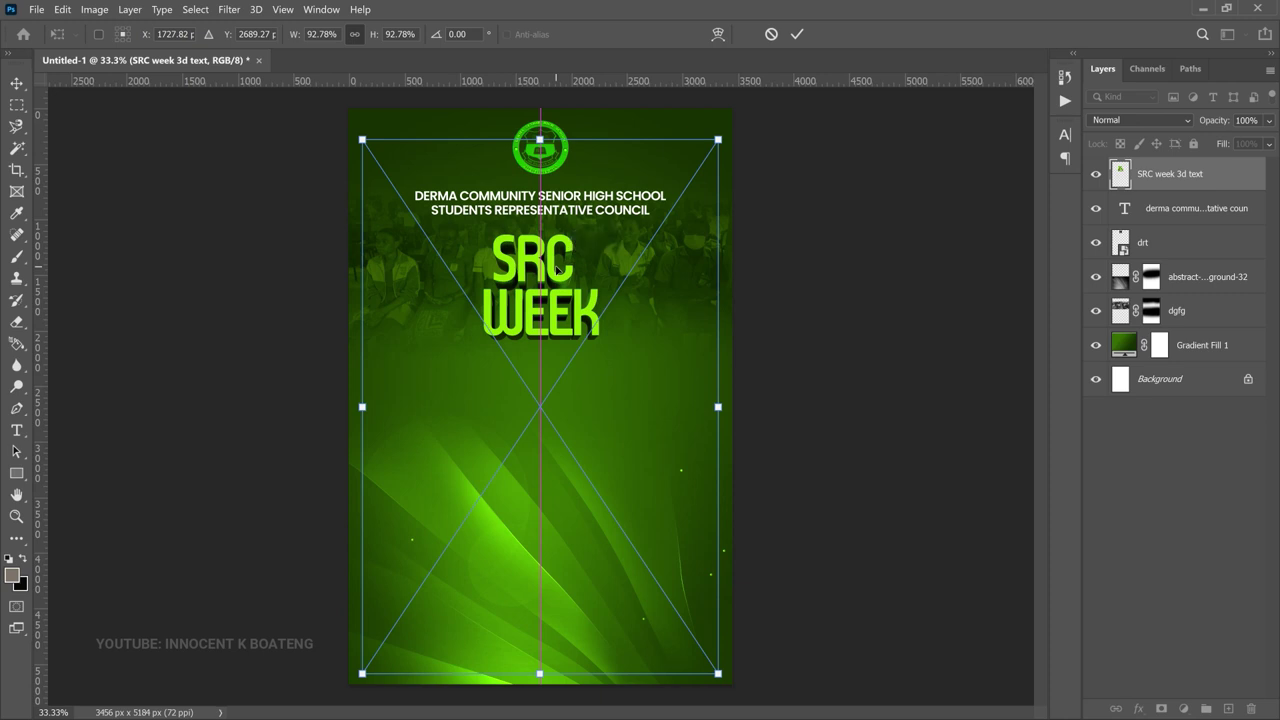
key(Return)
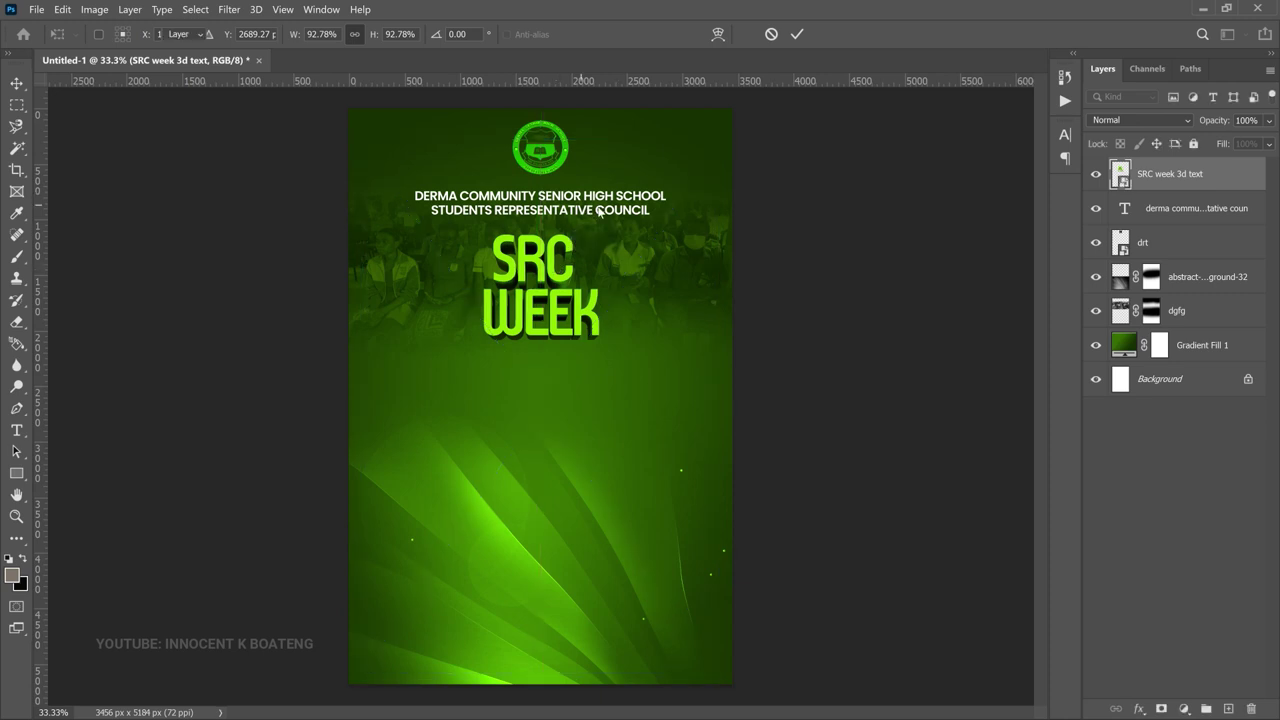
- Duplicate the school heading, move the copy below the SRC WEEK artwork and change its text to "CELEBRATION"
right_click(583, 207)
click(626, 214)
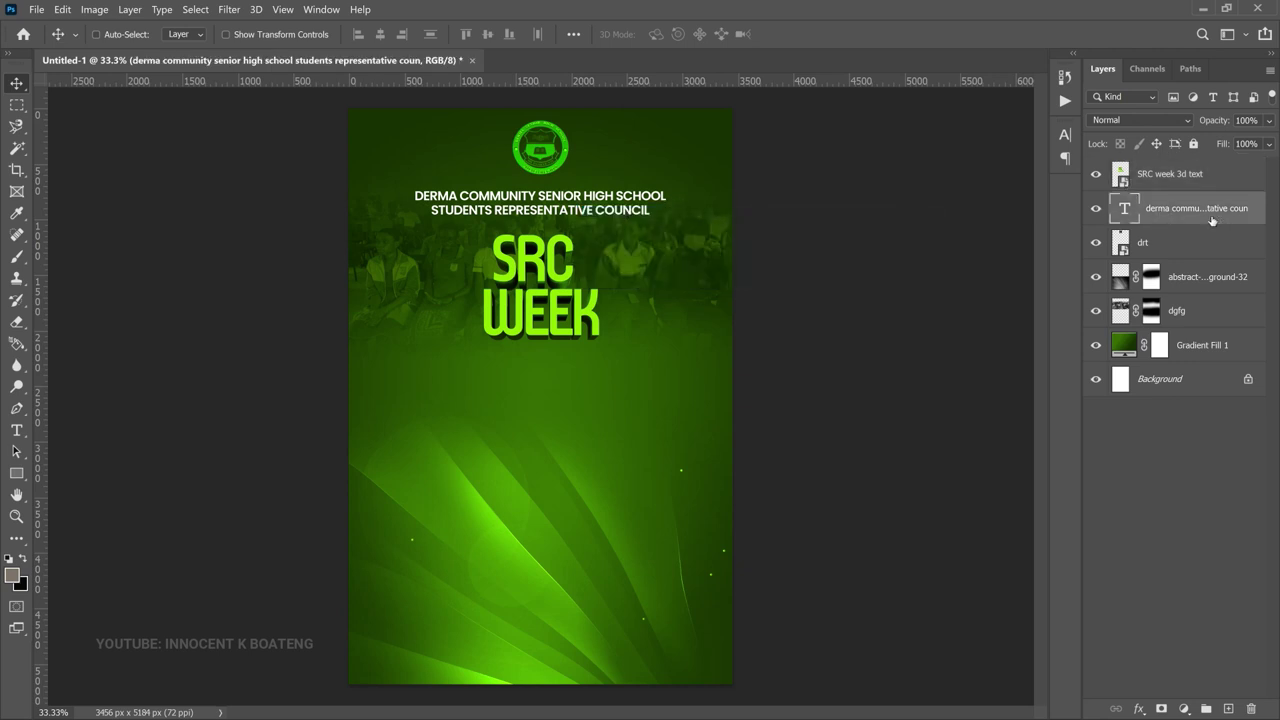
right_click(565, 210)
click(620, 212)
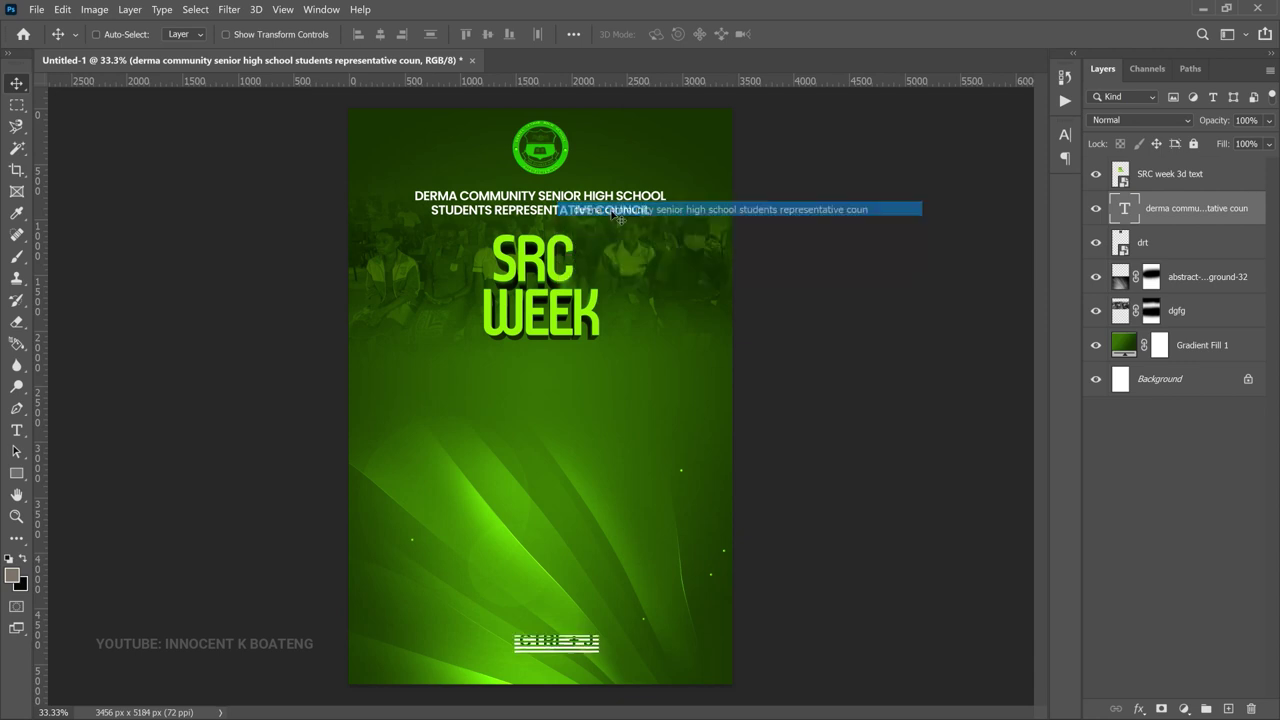
key(ctrl+j)
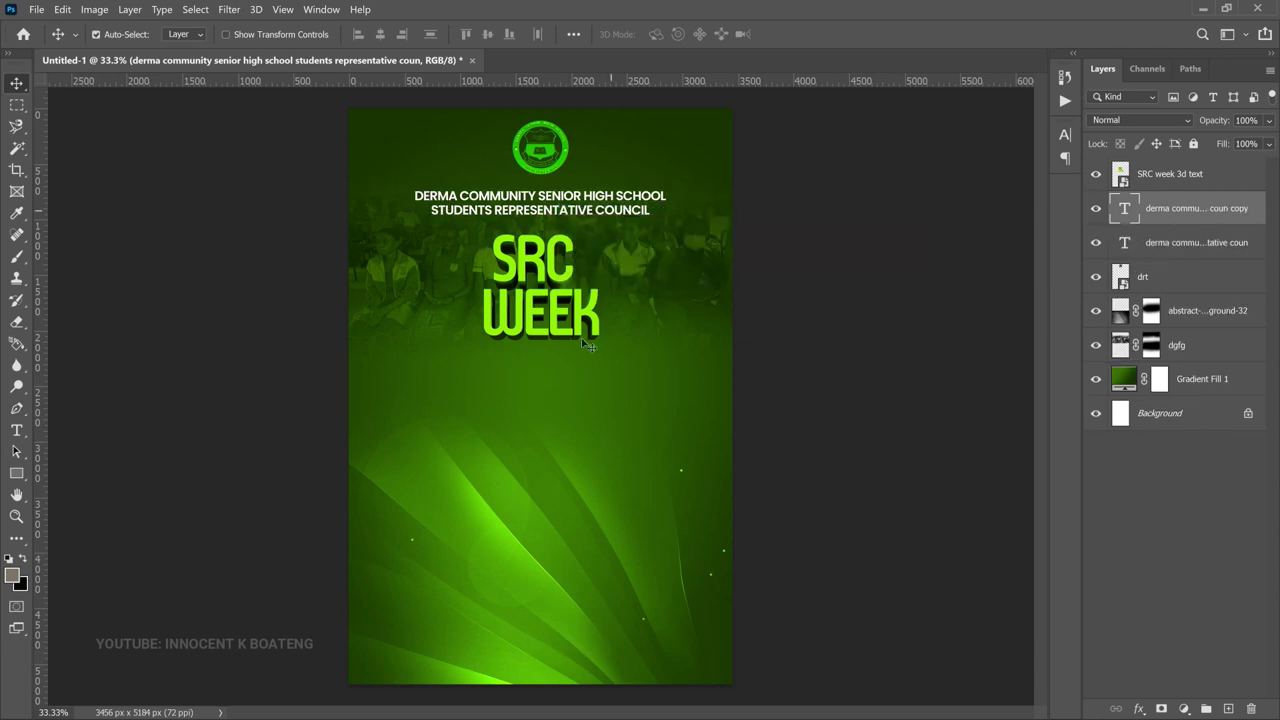
drag(582, 357, 586, 370)
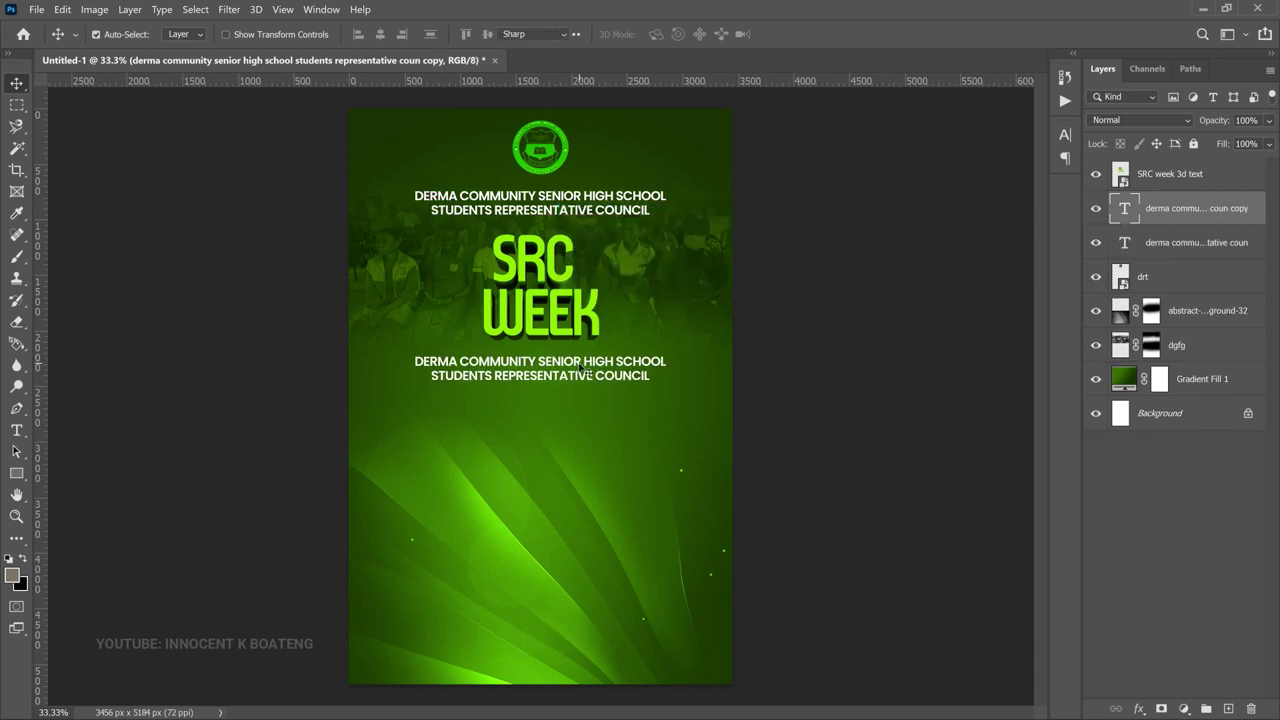
double_click(583, 368)
text(CELEBRATION)
click(622, 404)
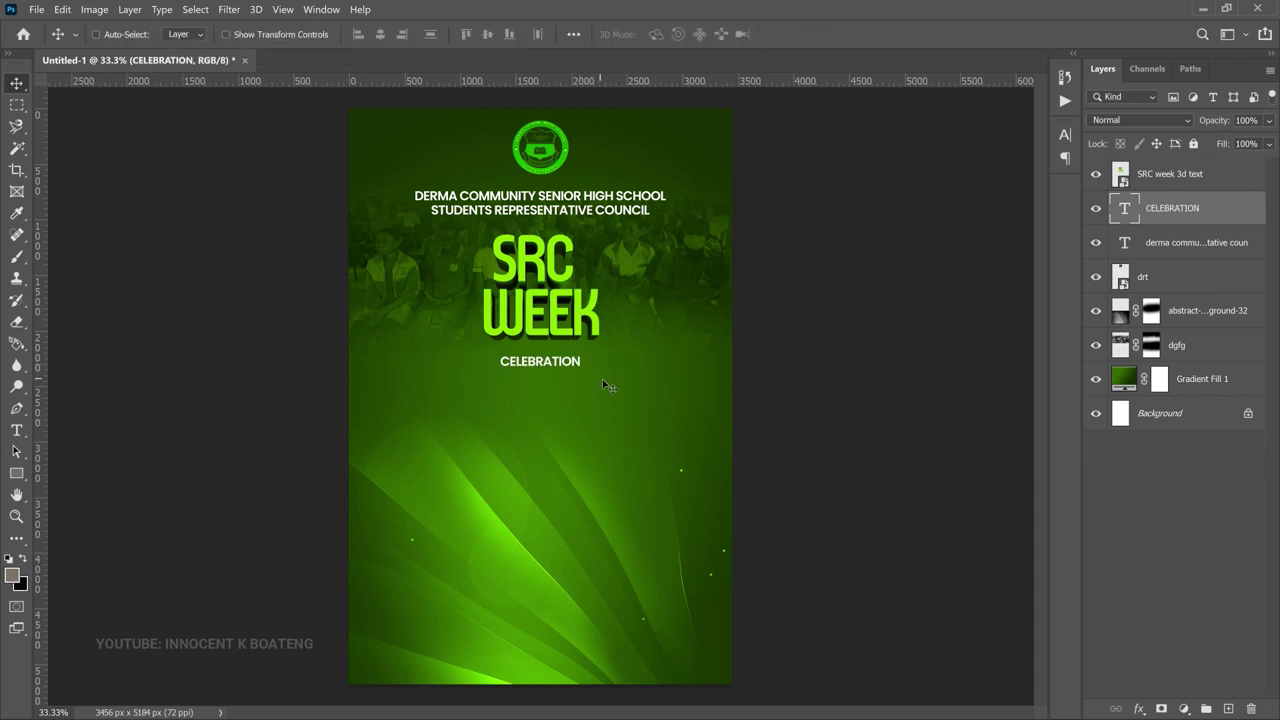
- Enlarge the CELEBRATION text to about 152% and centre it horizontally on the canvas
key(ctrl+t)
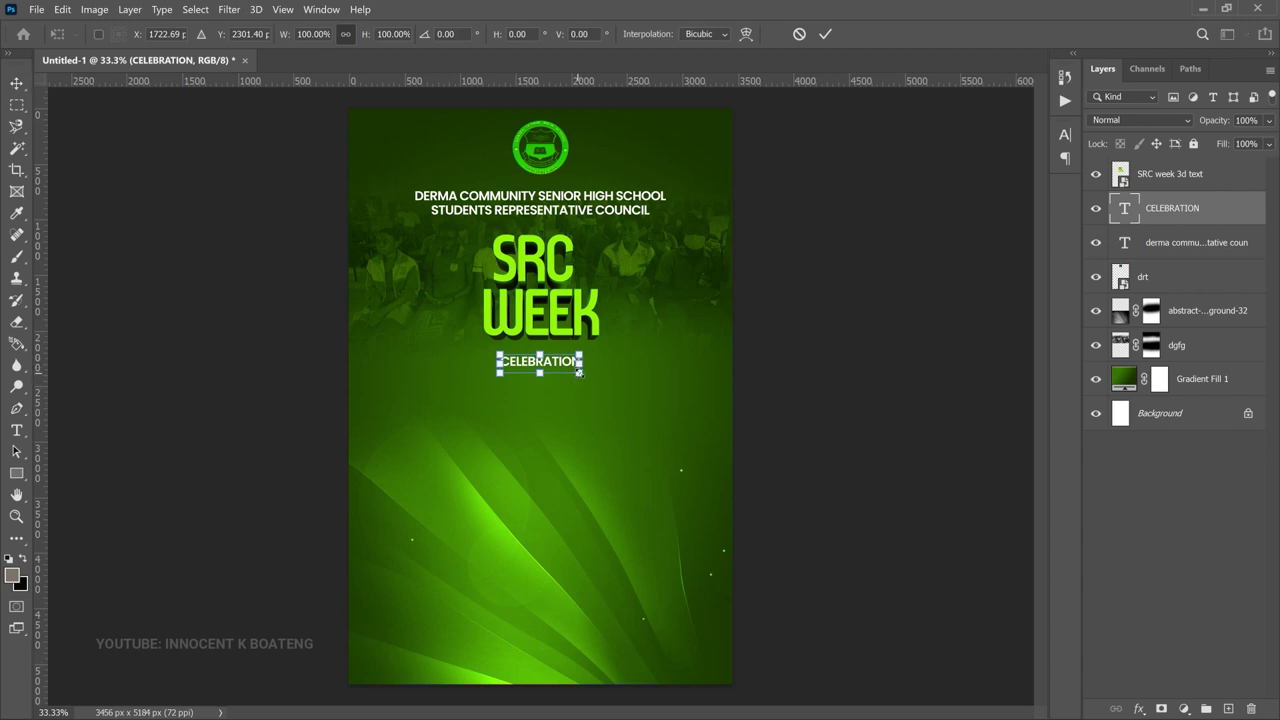
drag(580, 372, 602, 378)
key(Return)
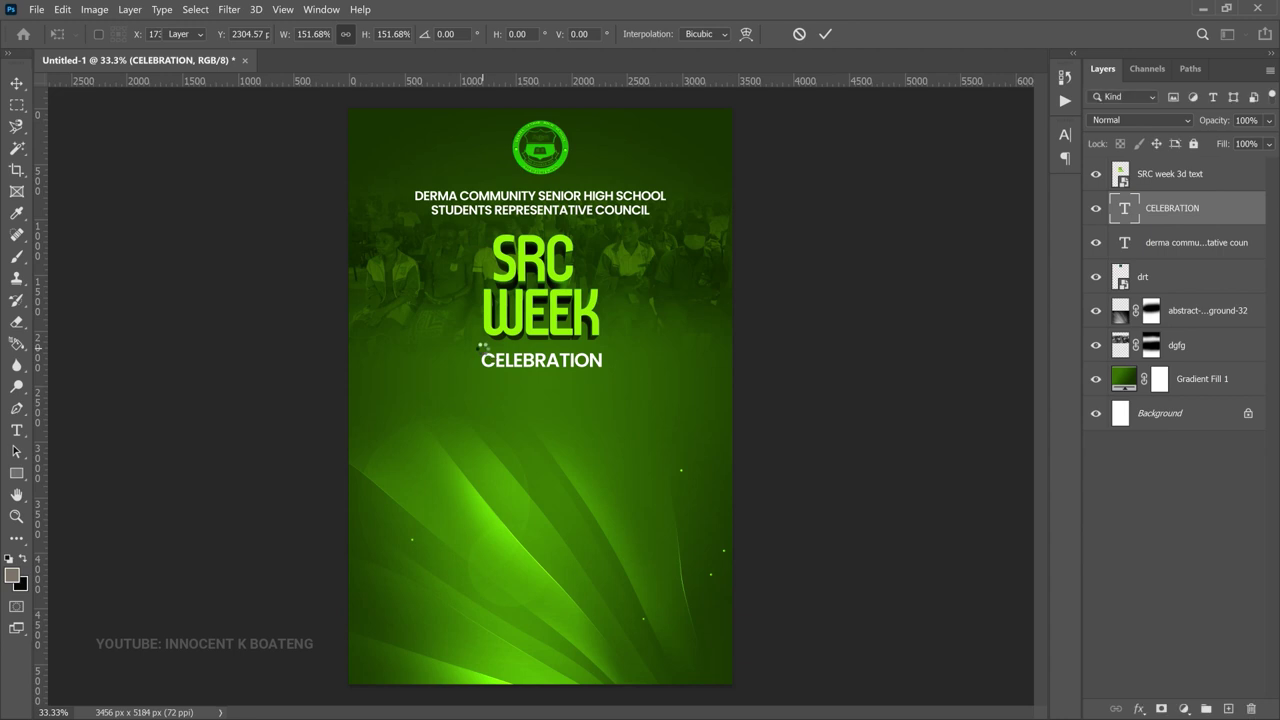
key(ctrl+a)
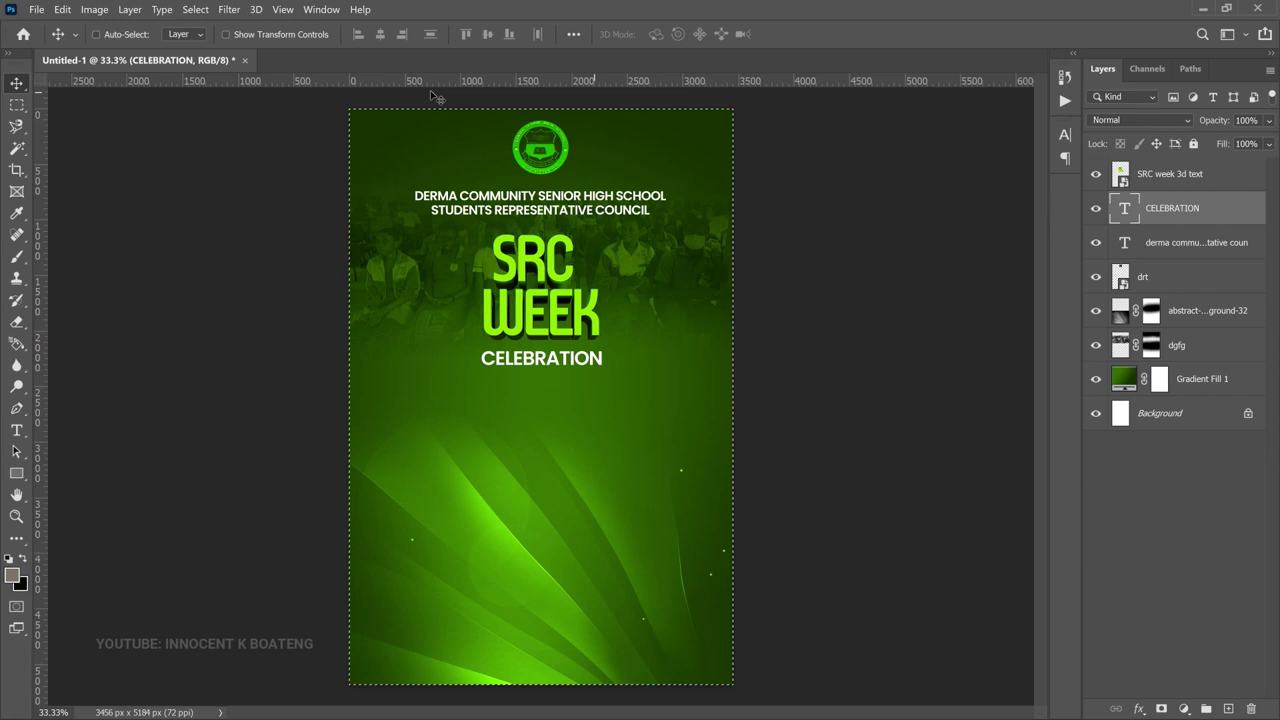
click(380, 34)
key(ctrl+d)
- Add the white Poppins SemiBold text "THEME" and size it to fit inside the lime rounded rectangle below CELEBRATION
click(1170, 174)
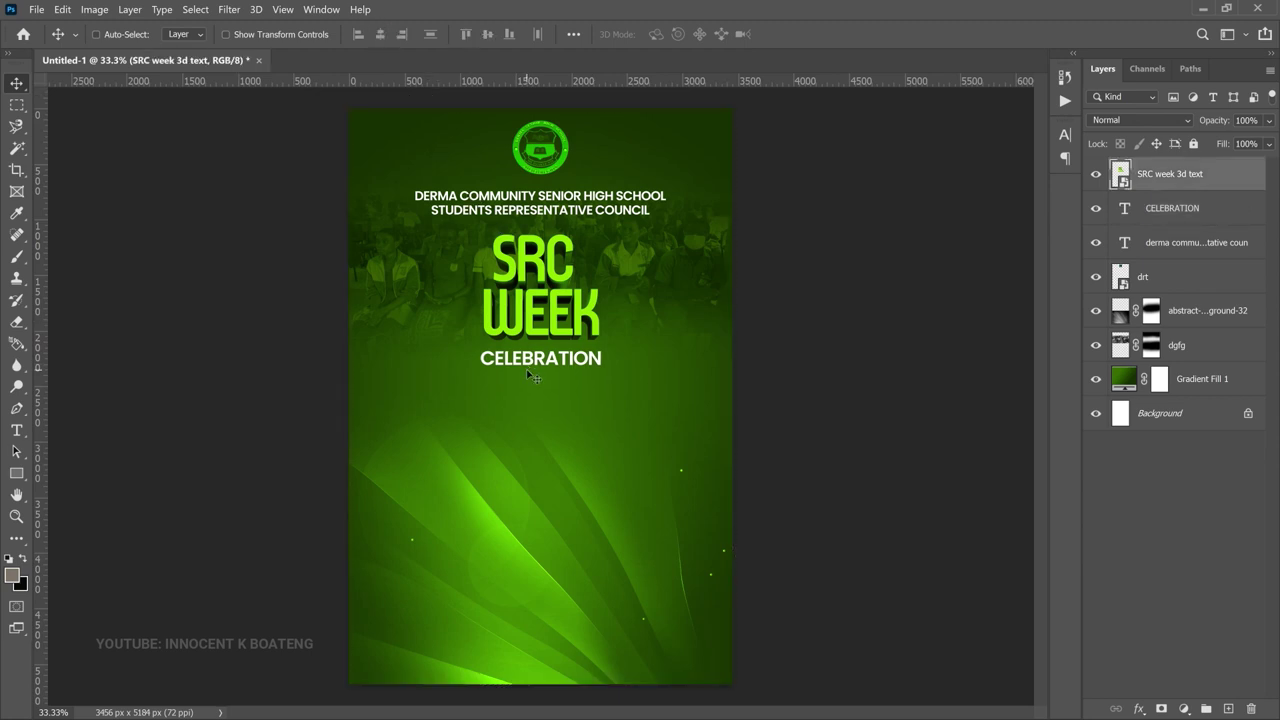
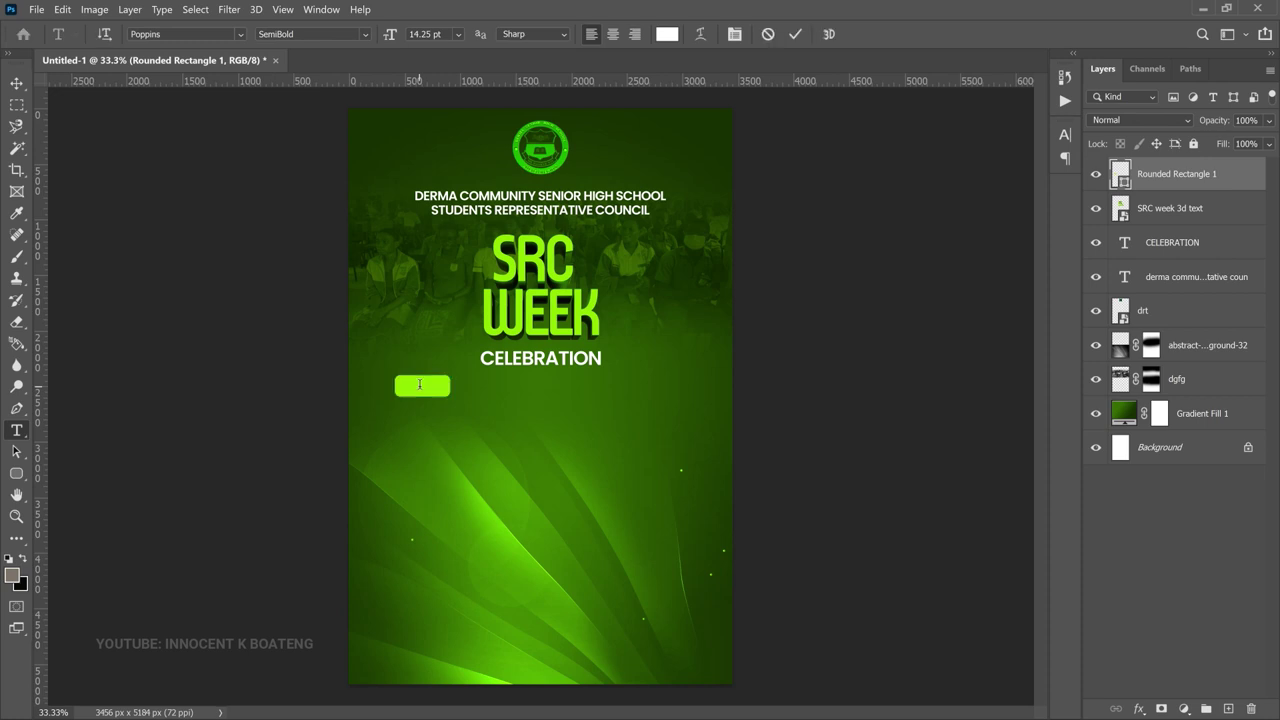
text(THEME)
key(ctrl+Return)
key(v)
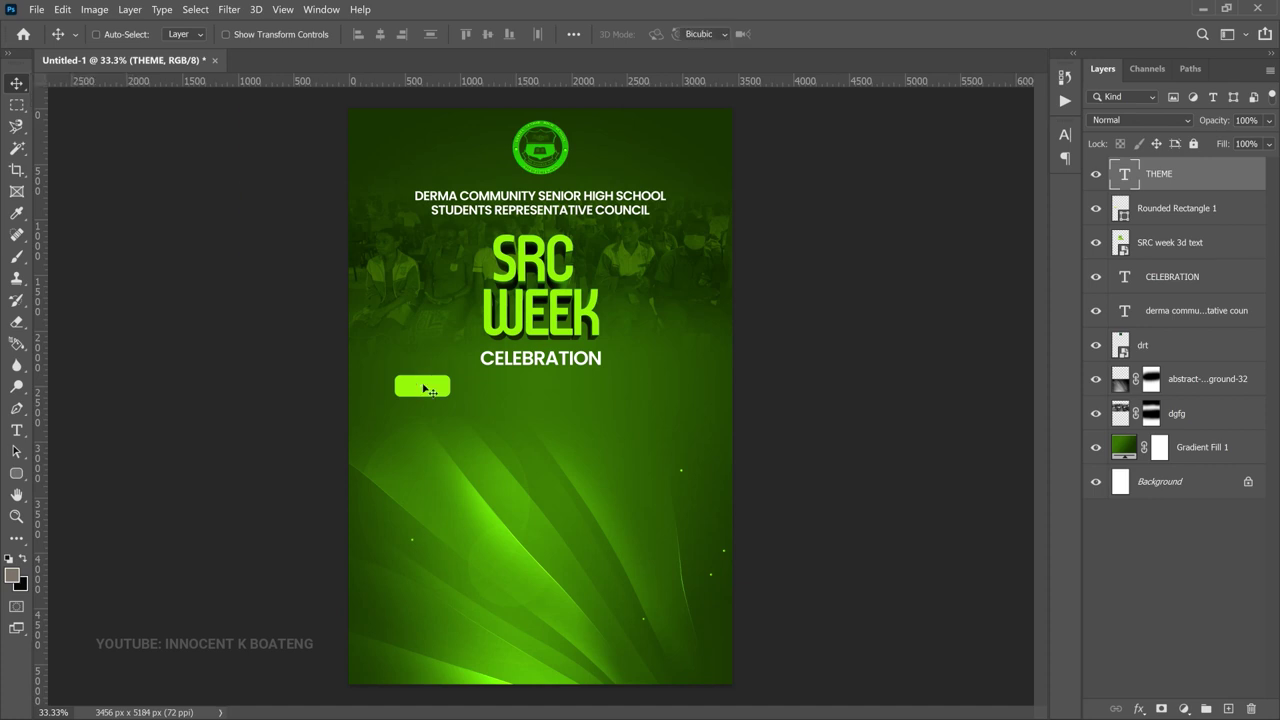
key(ctrl+t)
drag(424, 389, 398, 384)
key(Return)
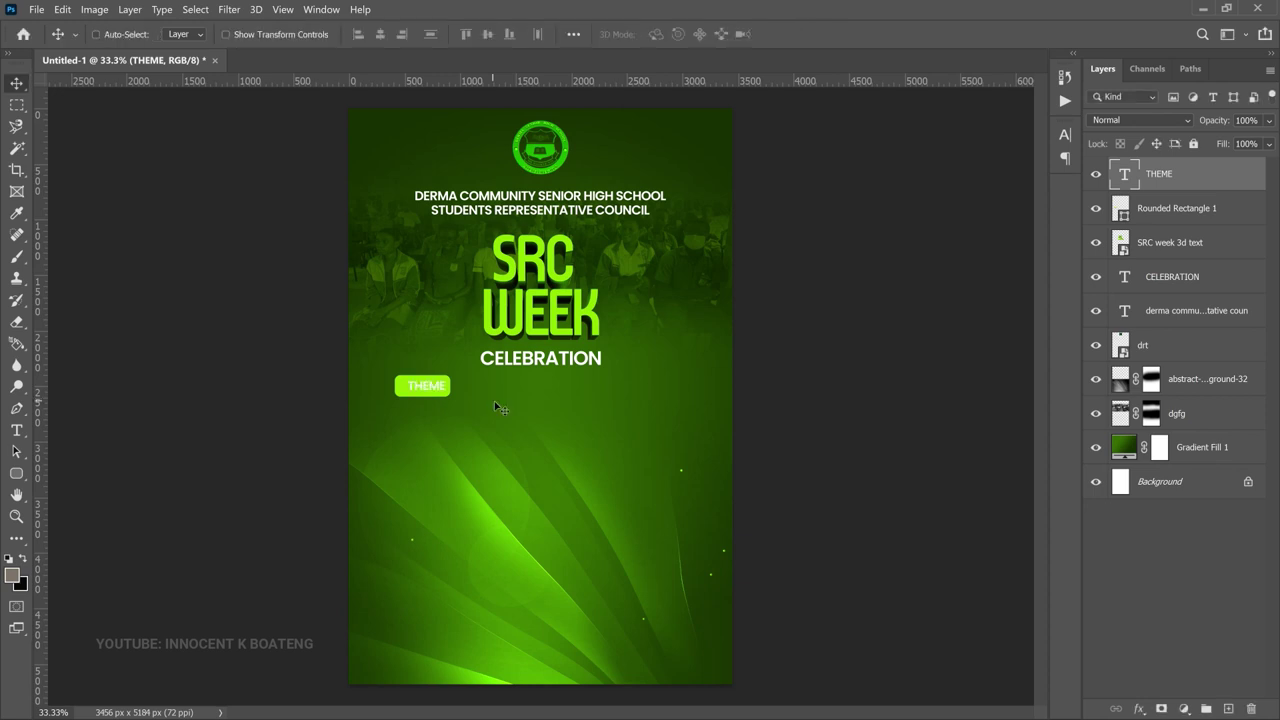
- Duplicate THEME beside the rounded rectangle and replace the copy with "OVERCOMING THE CHALLENGES OF LESS ENDOWED SCHOOLS - THE ROLE OF STAKEHOLDERS."
key(ctrl)
drag(446, 404, 503, 395)
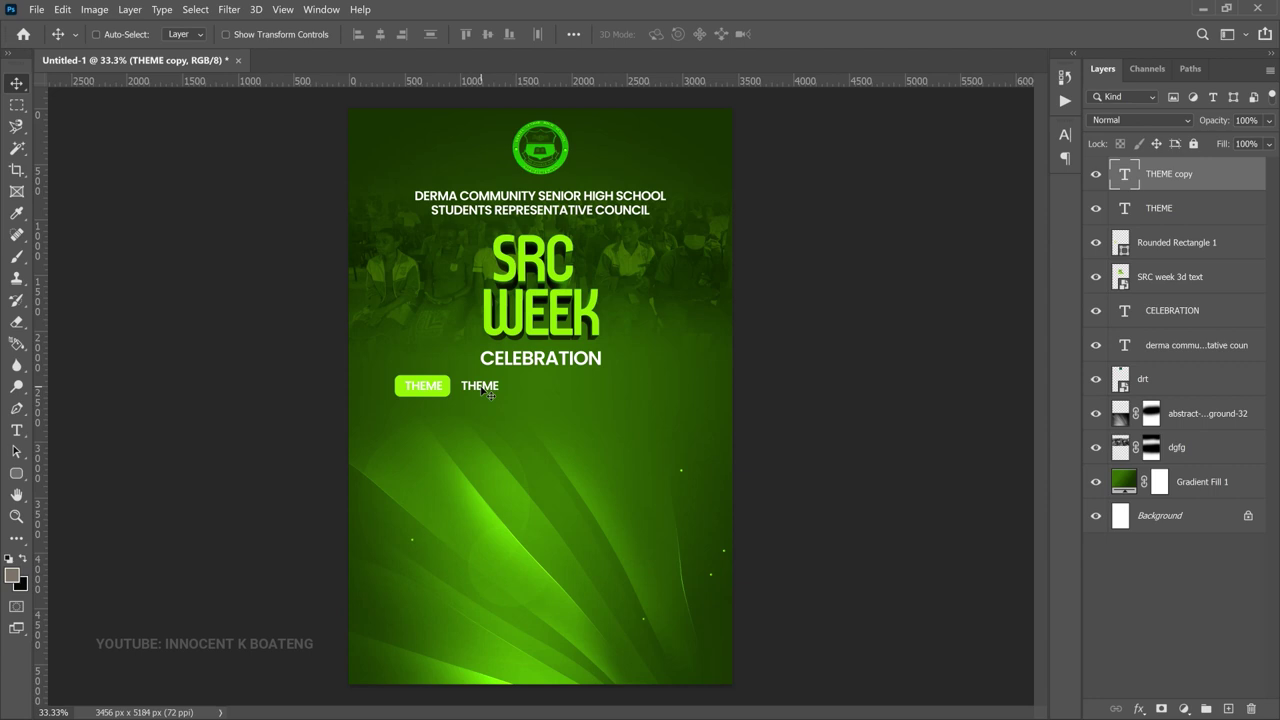
double_click(484, 389)
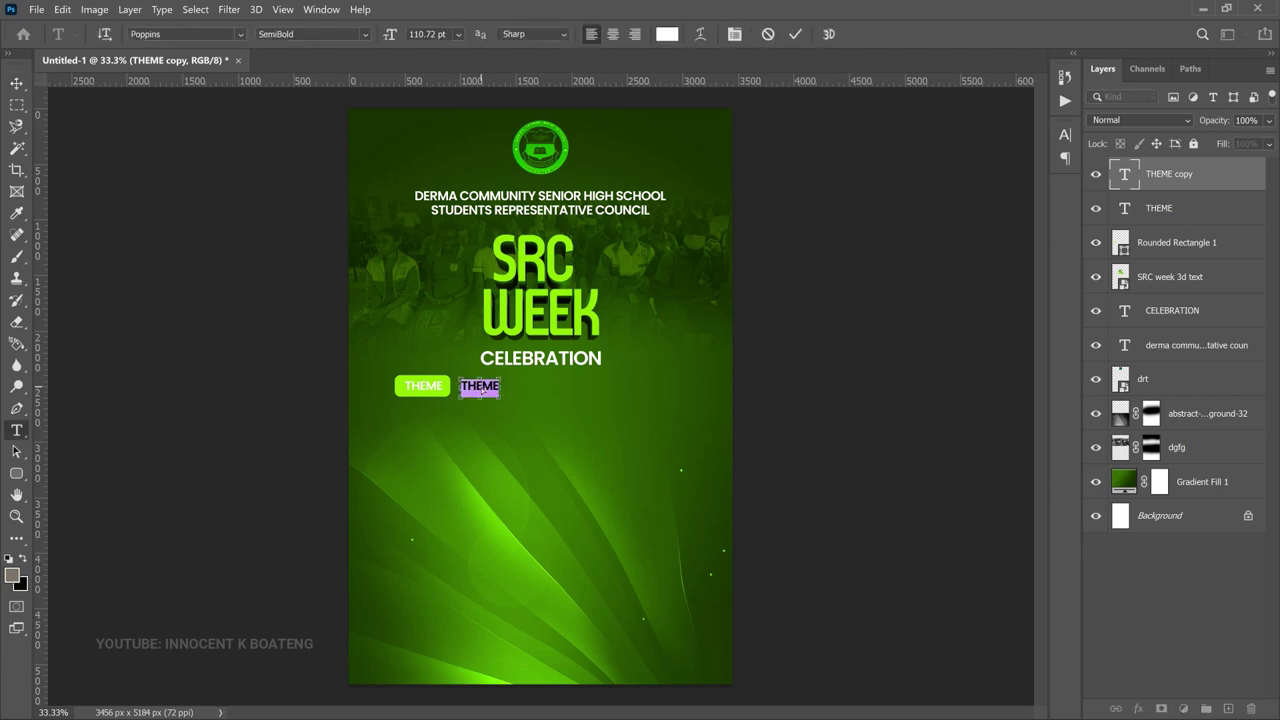
key(ctrl+v)
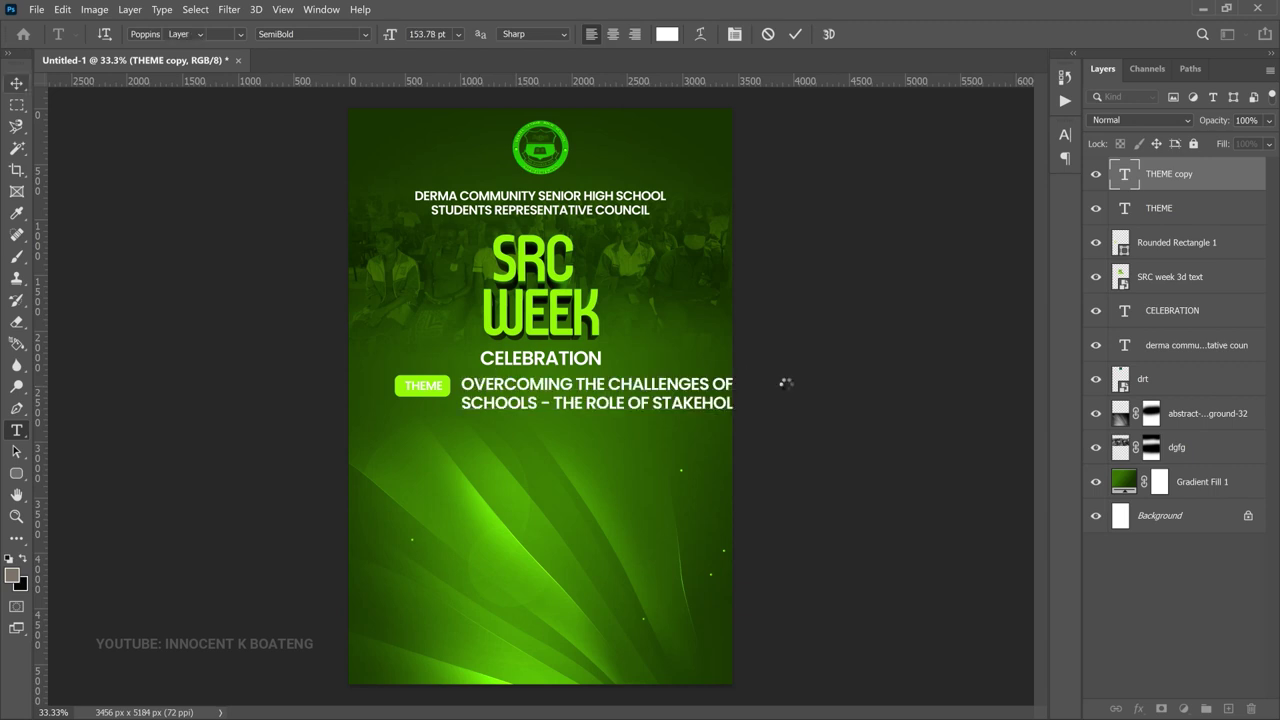
- Scale the two-line theme statement down to fit within the poster and align it vertically beside the THEME box
key(ctrl+t)
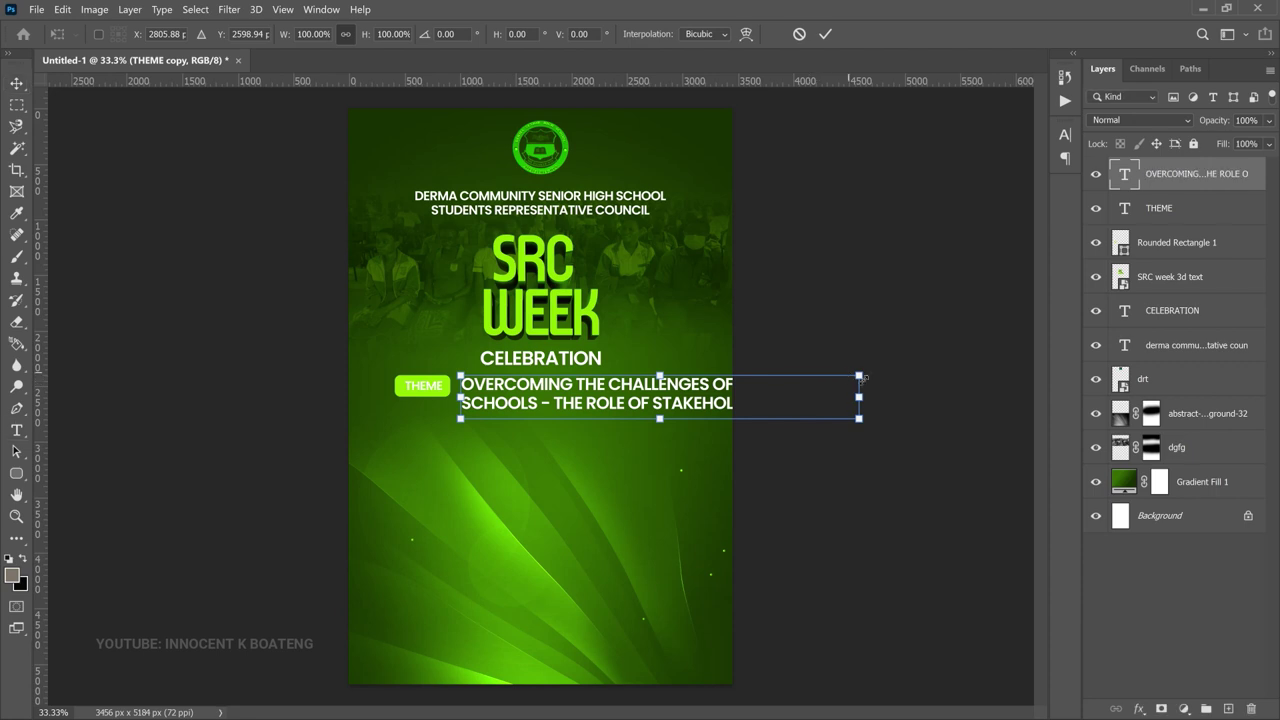
key(Return)
drag(660, 437, 655, 430)
key(Up)
key(Up)
key(Up)
key(Up)
key(Up)
key(Up)
key(Left)
key(Left)
key(Left)
key(Up)
key(Up)
key(Up)
key(Up)
key(Up)
key(Left)
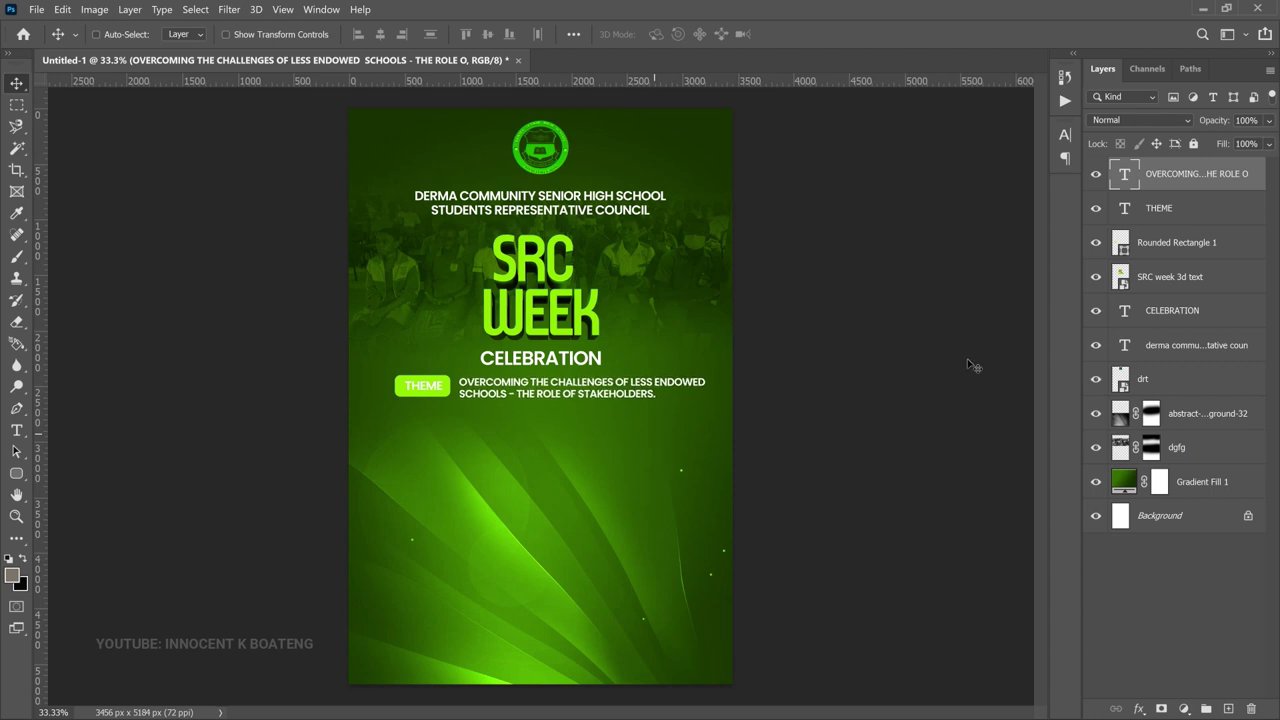
- Group the theme statement, THEME label and rounded rectangle, and nudge the group slightly down from CELEBRATION
shift+click(1168, 250)
key(ctrl+g)
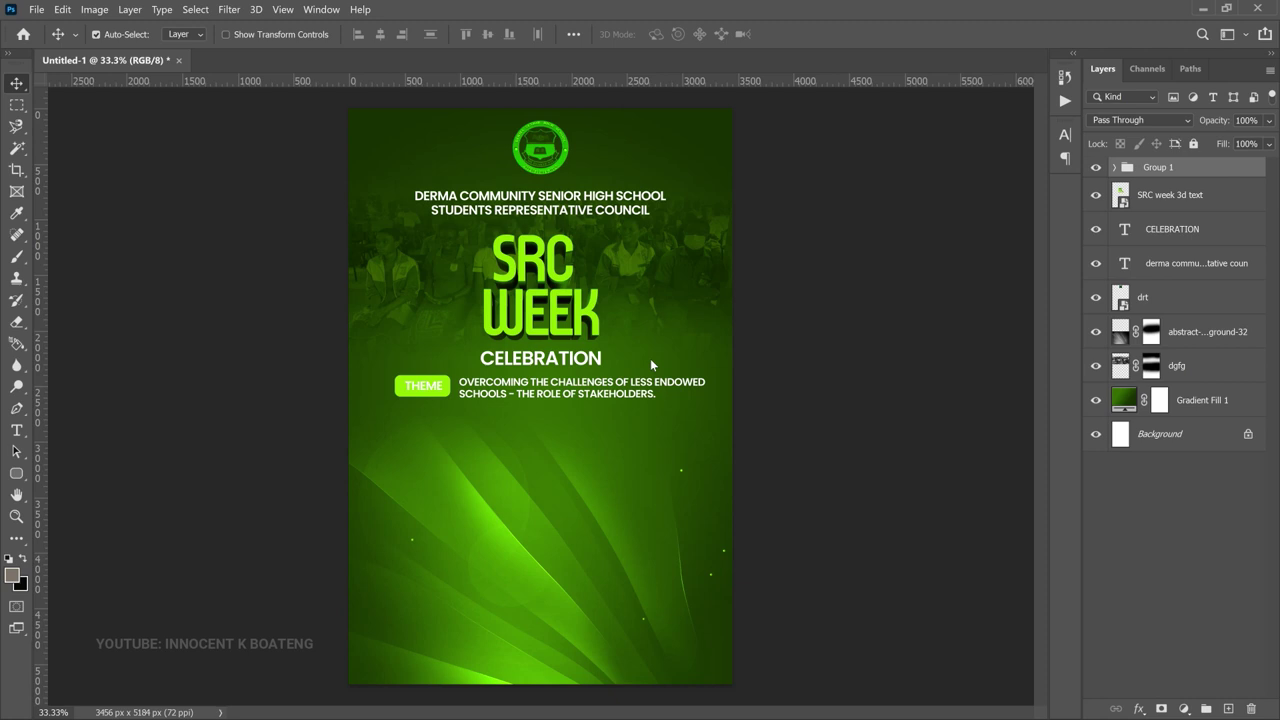
key(Down)
key(Down)
key(Down)
key(Down)
key(Down)
key(Down)
key(Down)
- Centre the theme group horizontally on the canvas and clear the selection
key(ctrl+a)
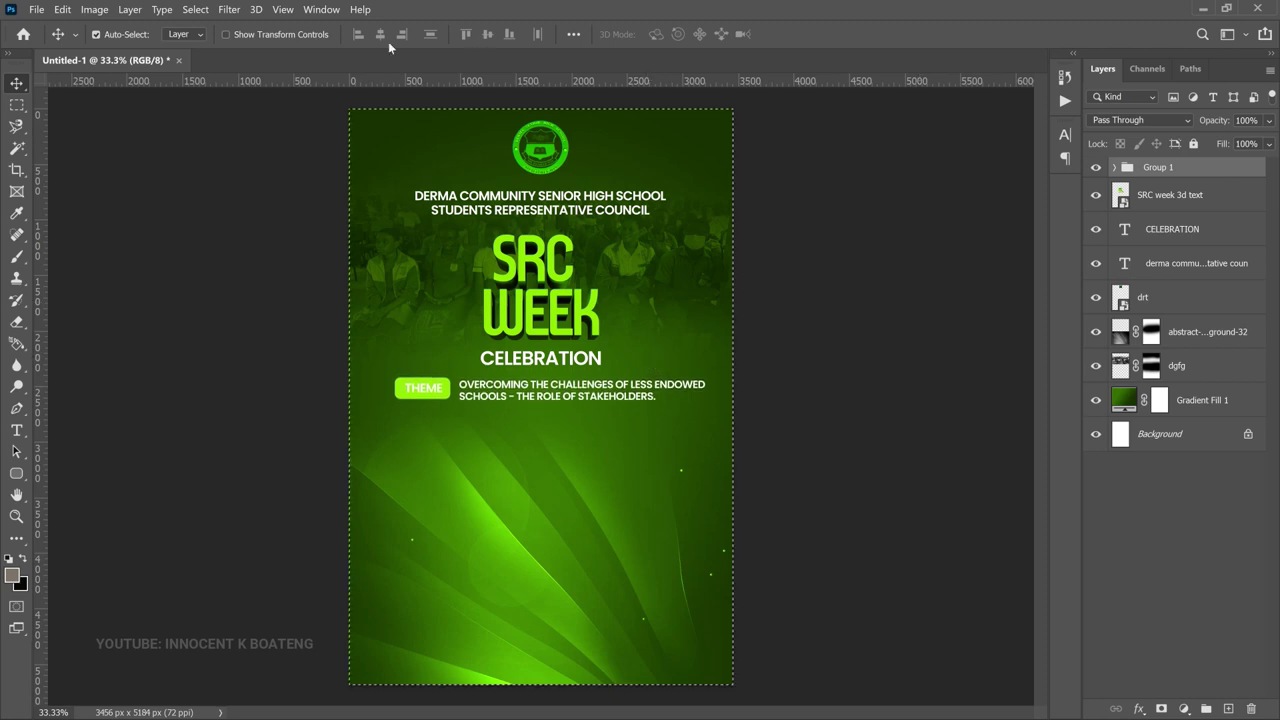
click(381, 34)
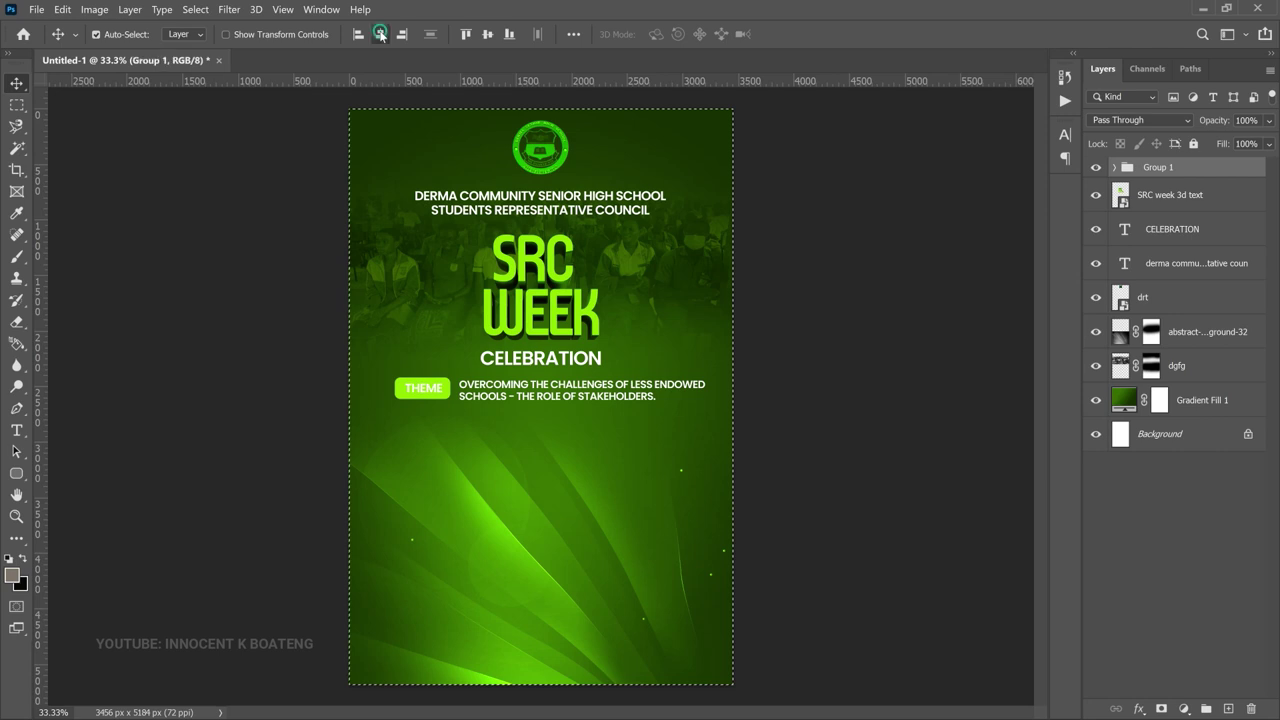
click(381, 34)
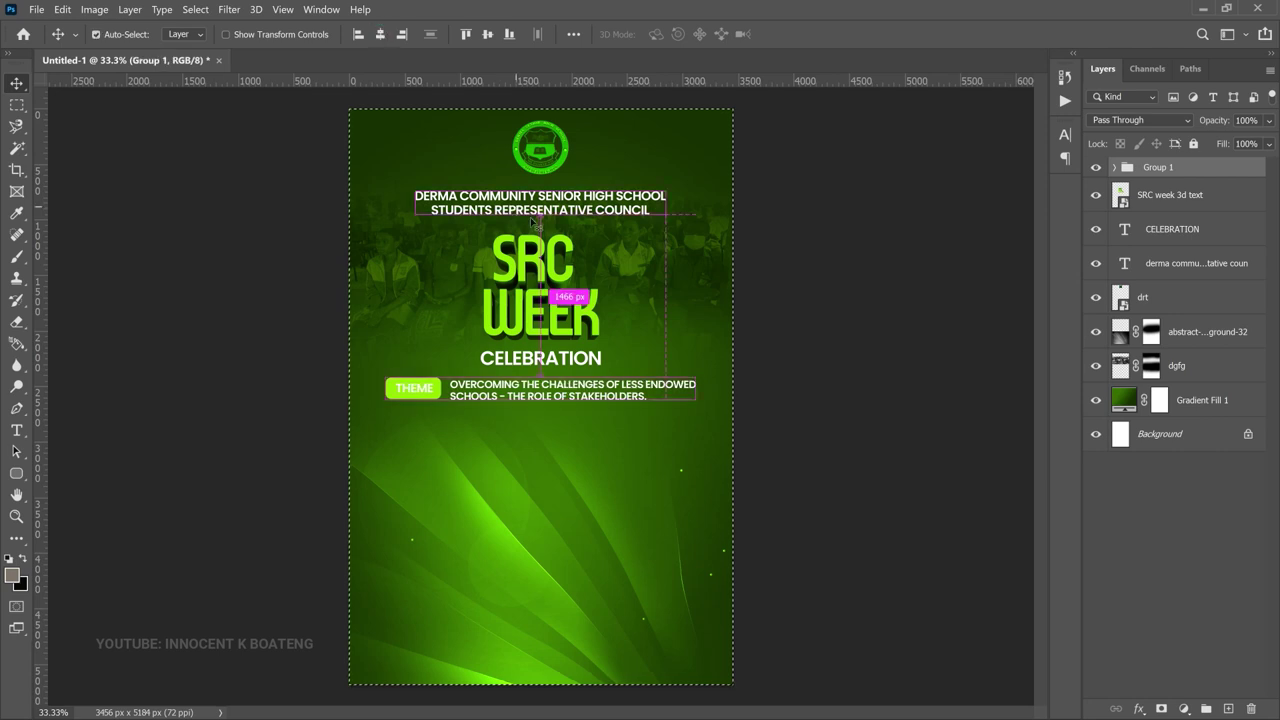
key(ctrl+d)
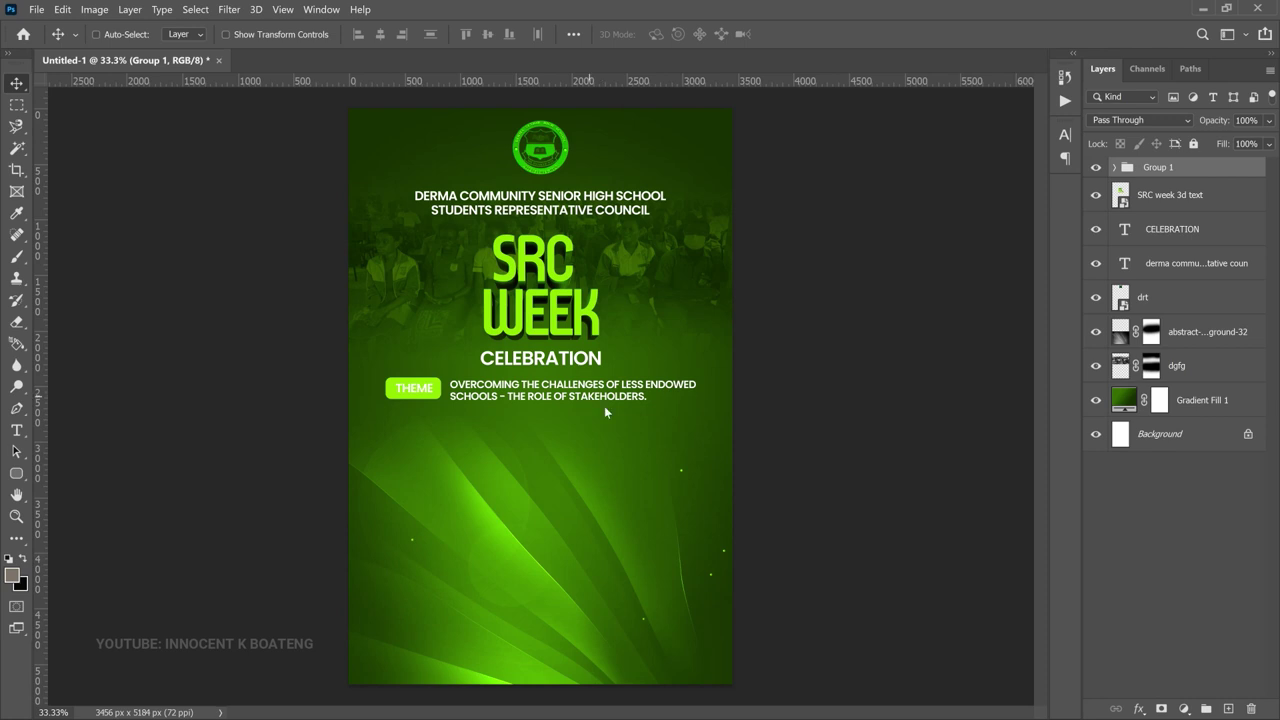
- Duplicate the theme statement text and move the copy straight down to just below the original
right_click(604, 406)
click(628, 418)
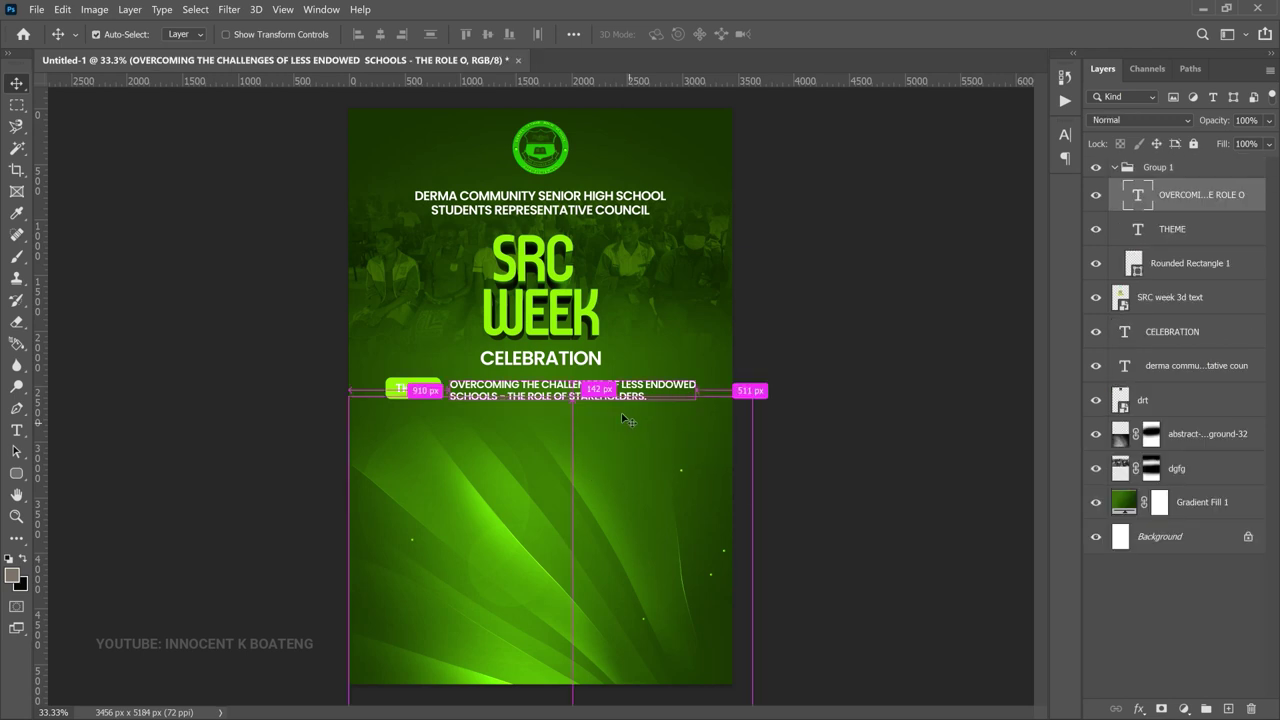
key(ctrl+j)
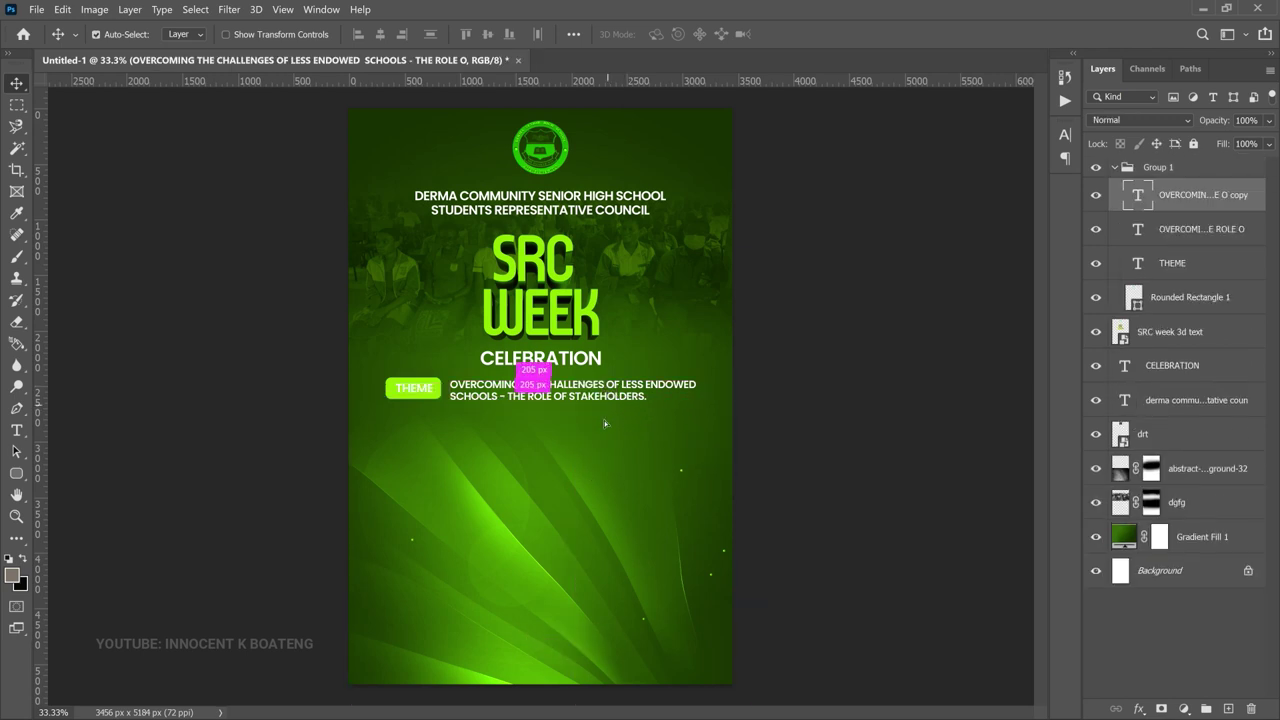
key(shift+Down)
key(shift+Down)
key(shift+Down)
key(shift+Down)
key(shift+Down)
key(shift+Down)
key(shift+Down)
key(shift+Down)
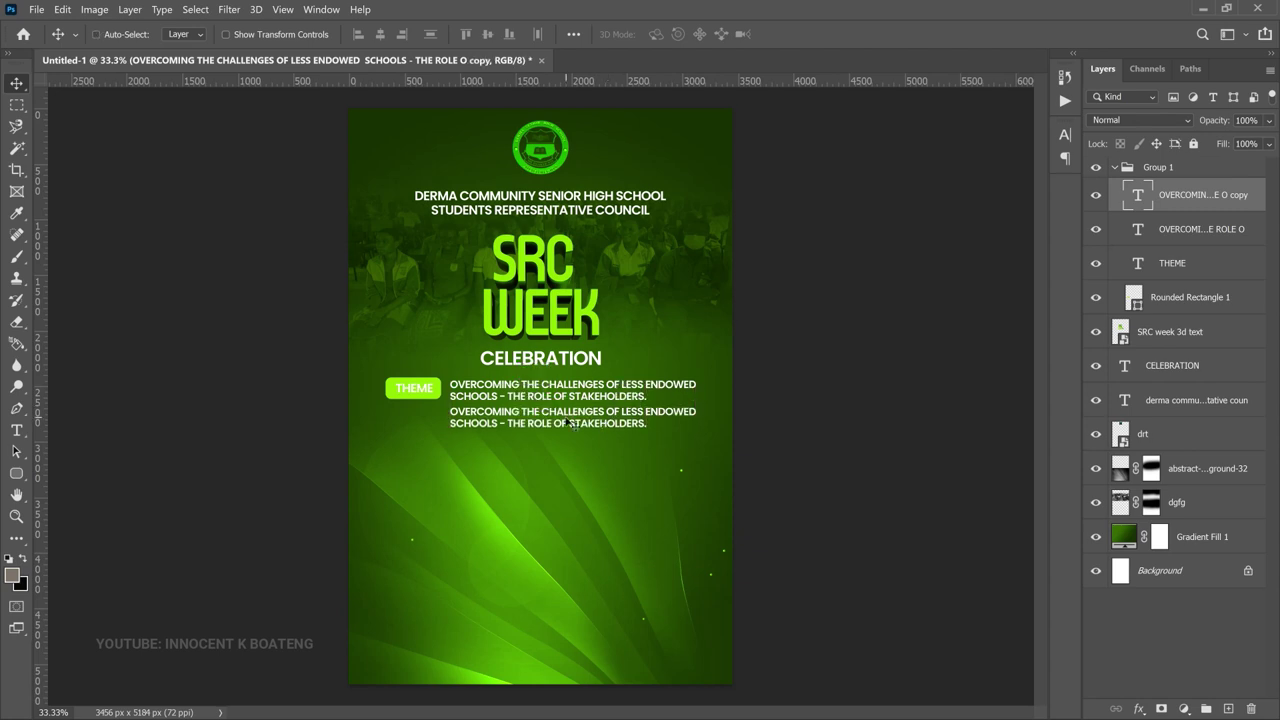
- Replace the duplicated statement with "MONDAY, 5TH FEBRUARY - SATURDAY, 10TH FEBRUARY, 2024"
double_click(565, 416)
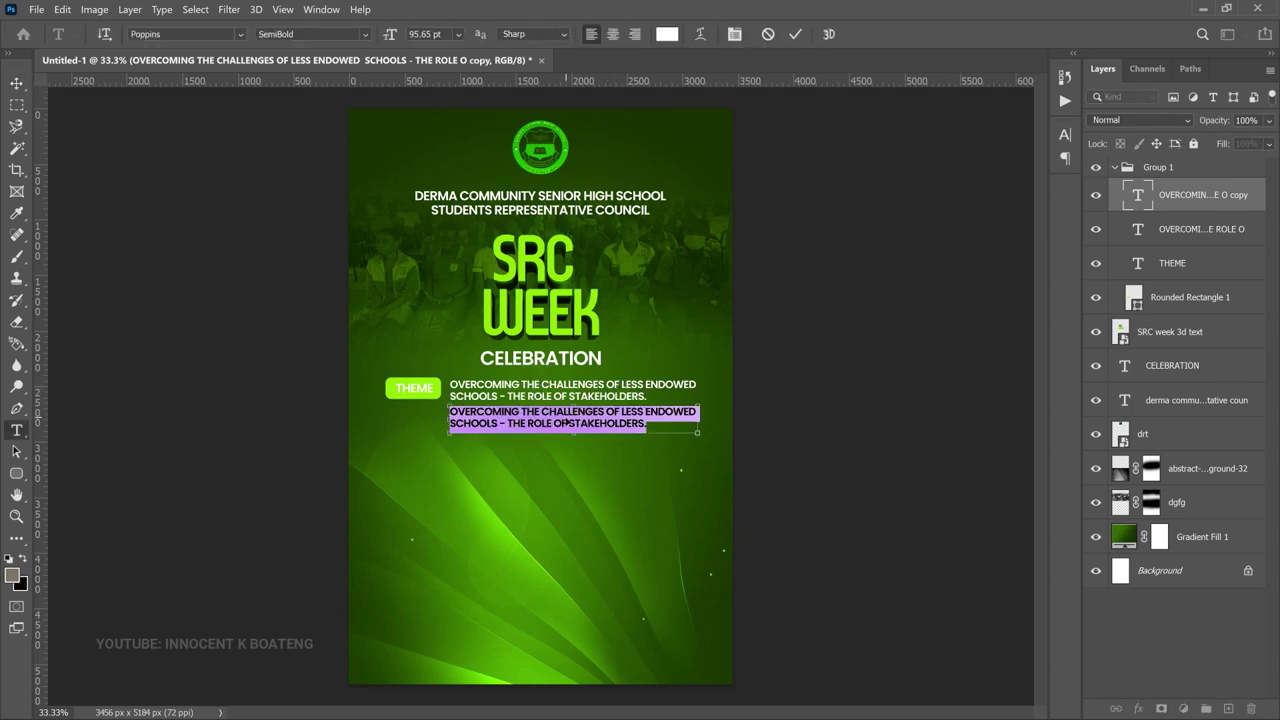
key(ctrl+v)
click(16, 83)
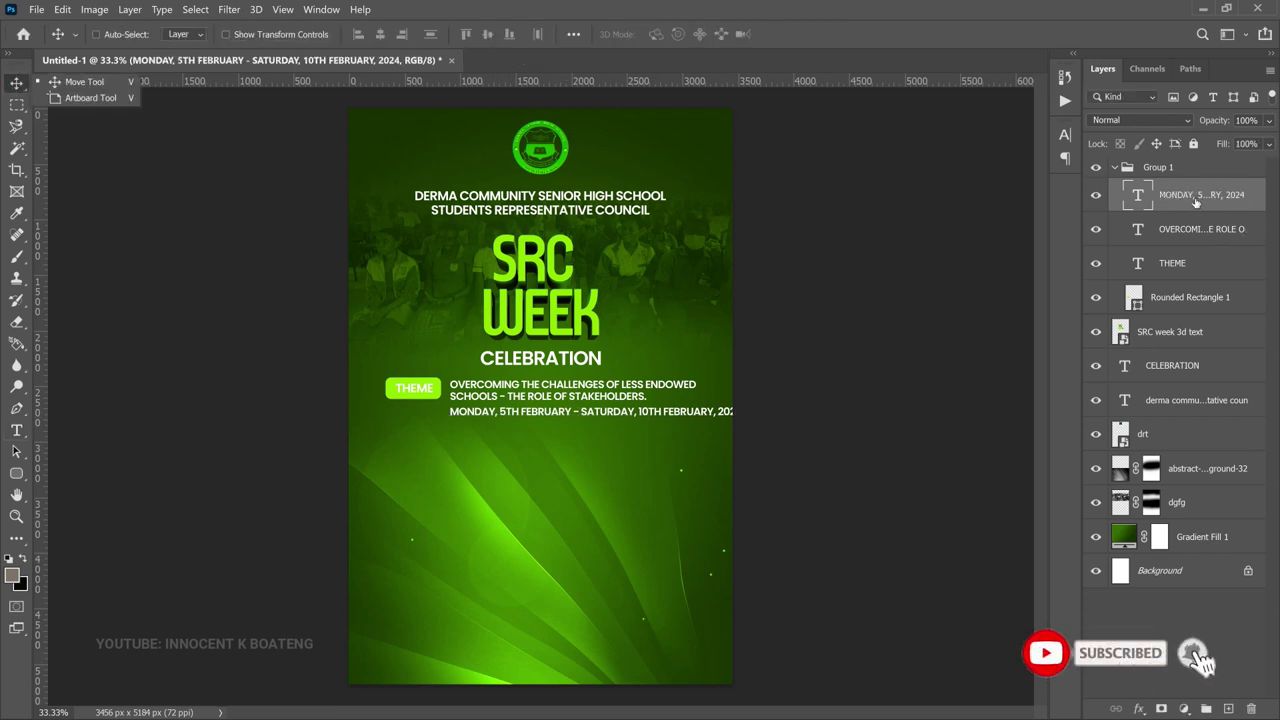
- Move the date text layer out of Group 1 to the top of the stack and centre the line horizontally below the theme
drag(1196, 206, 1190, 166)
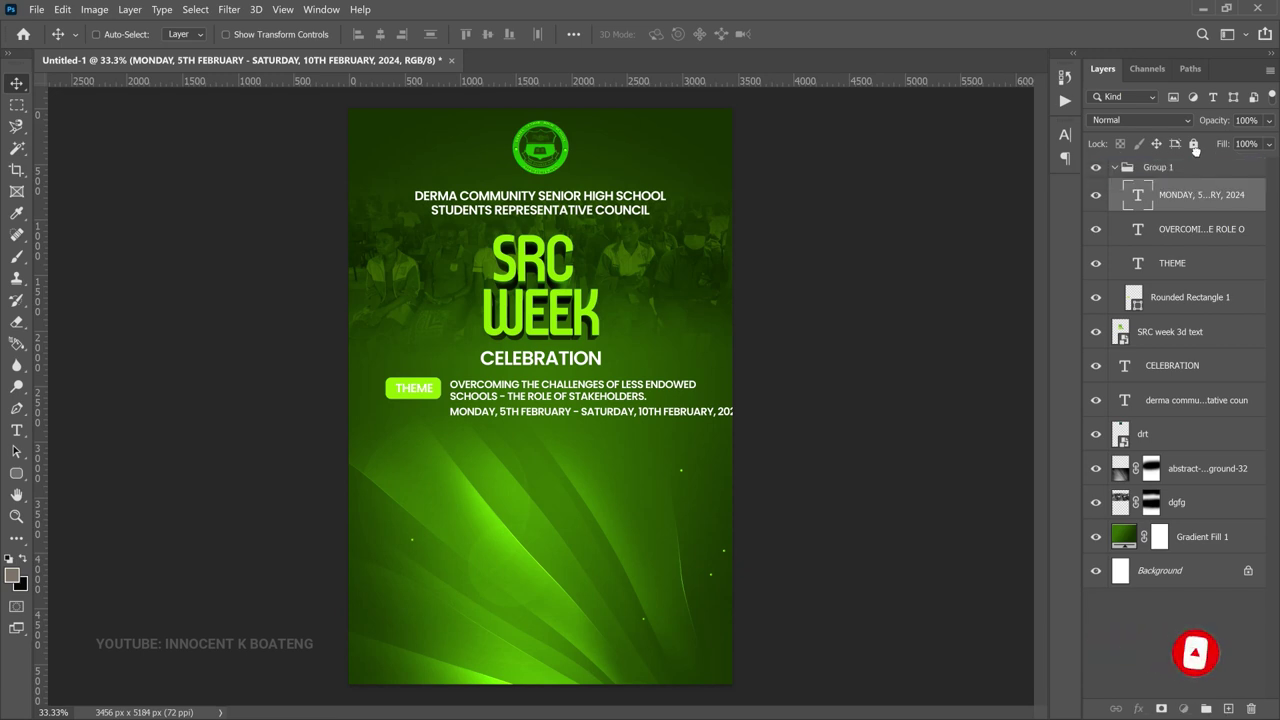
drag(1178, 197, 1172, 160)
key(ctrl+a)
click(380, 34)
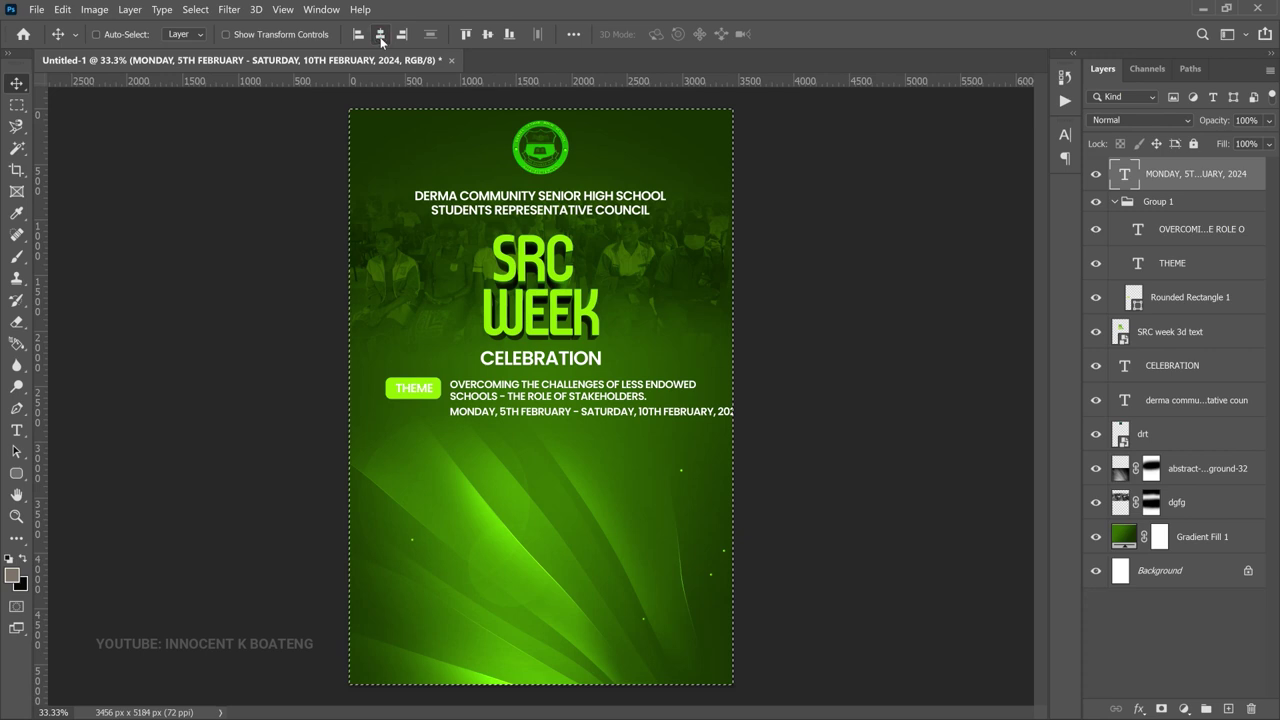
click(380, 34)
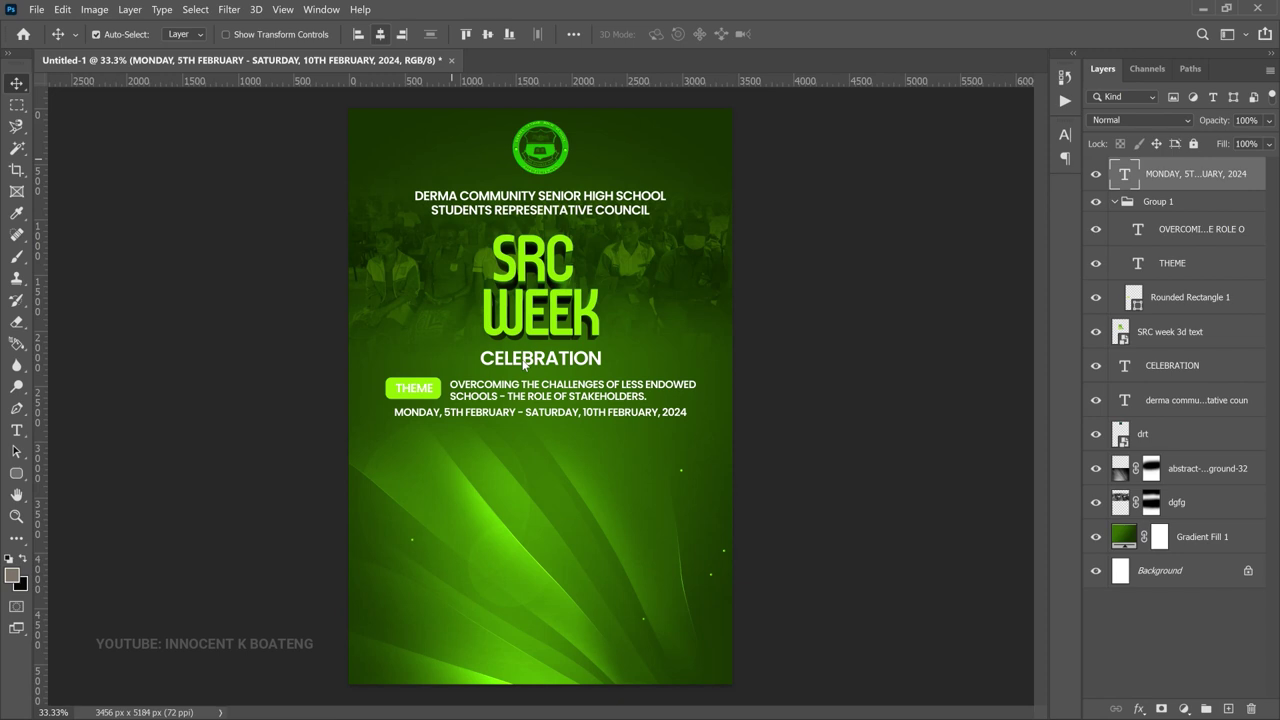
drag(563, 408, 563, 410)
- Recolour the date line below the theme to yellow ffcc00 and commit the text
double_click(563, 413)
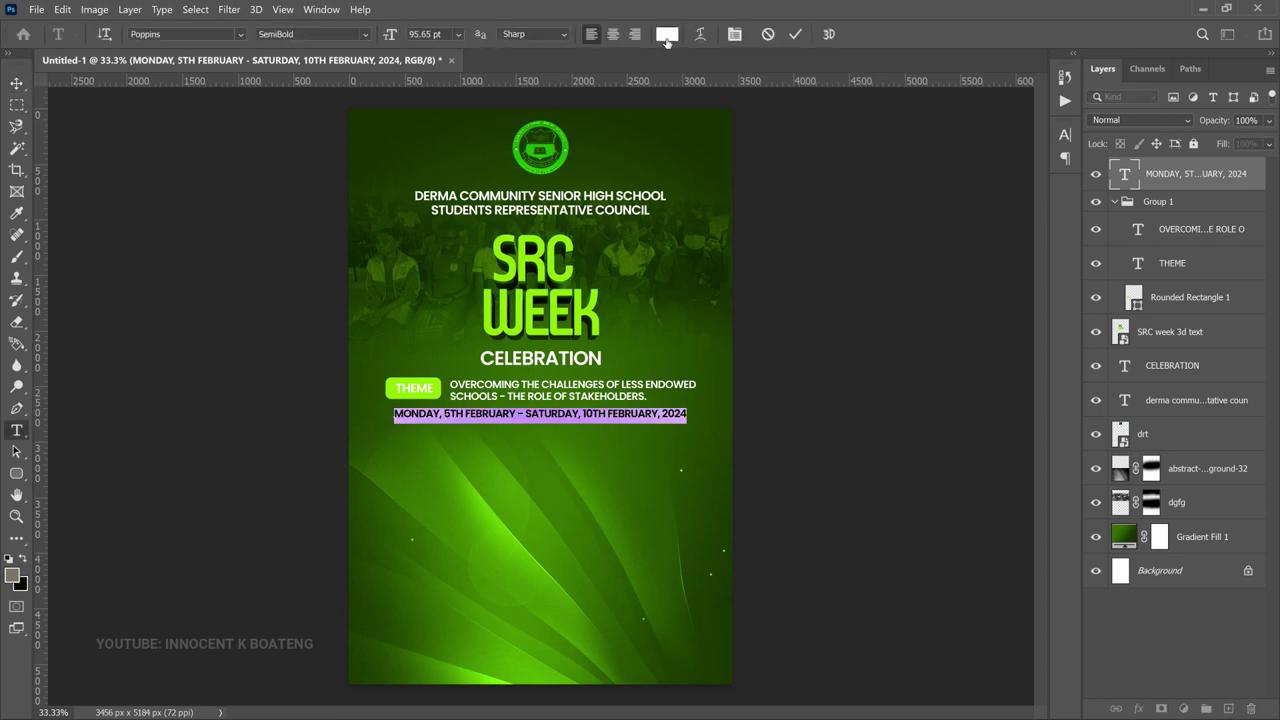
click(666, 34)
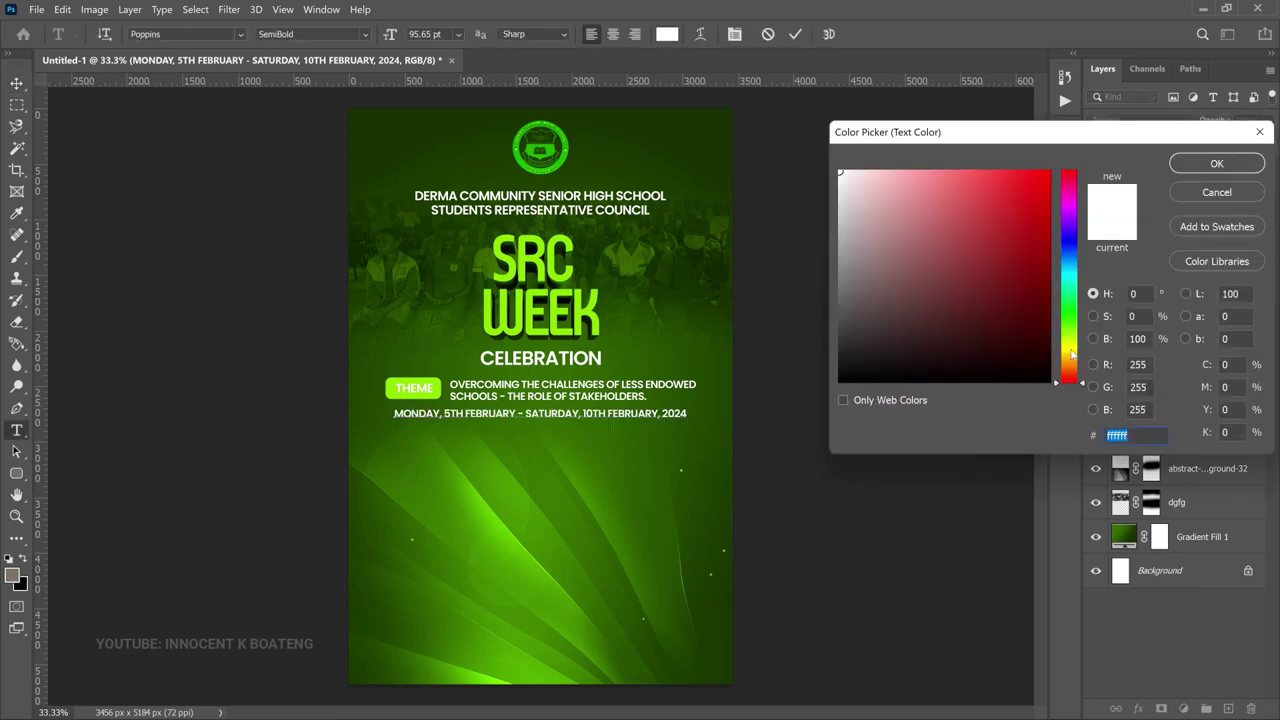
click(1072, 353)
drag(1071, 352, 1071, 357)
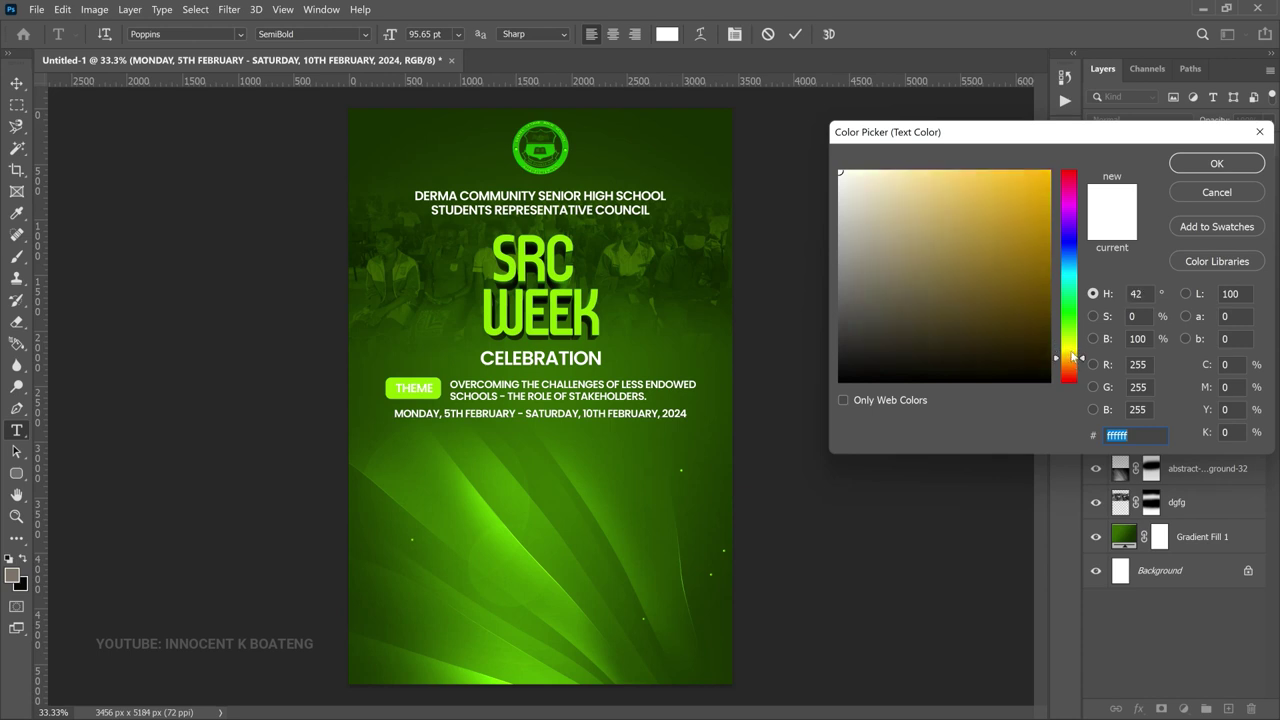
click(1049, 171)
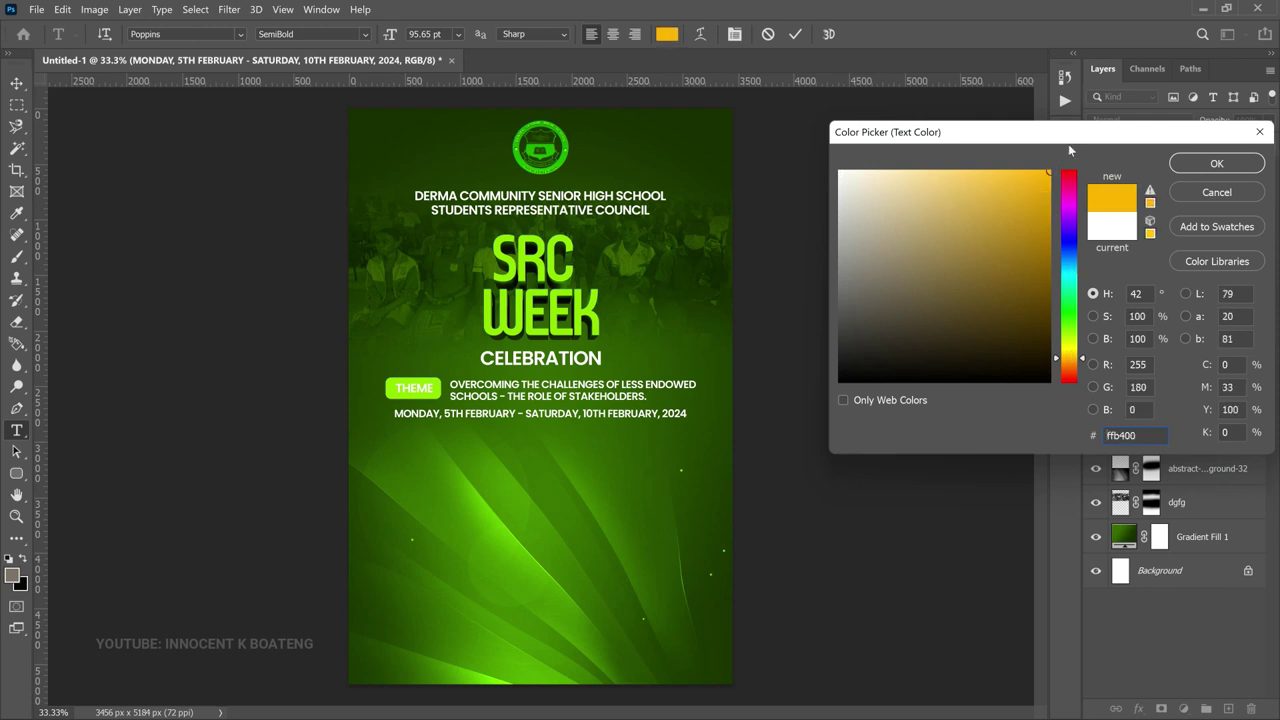
click(1076, 355)
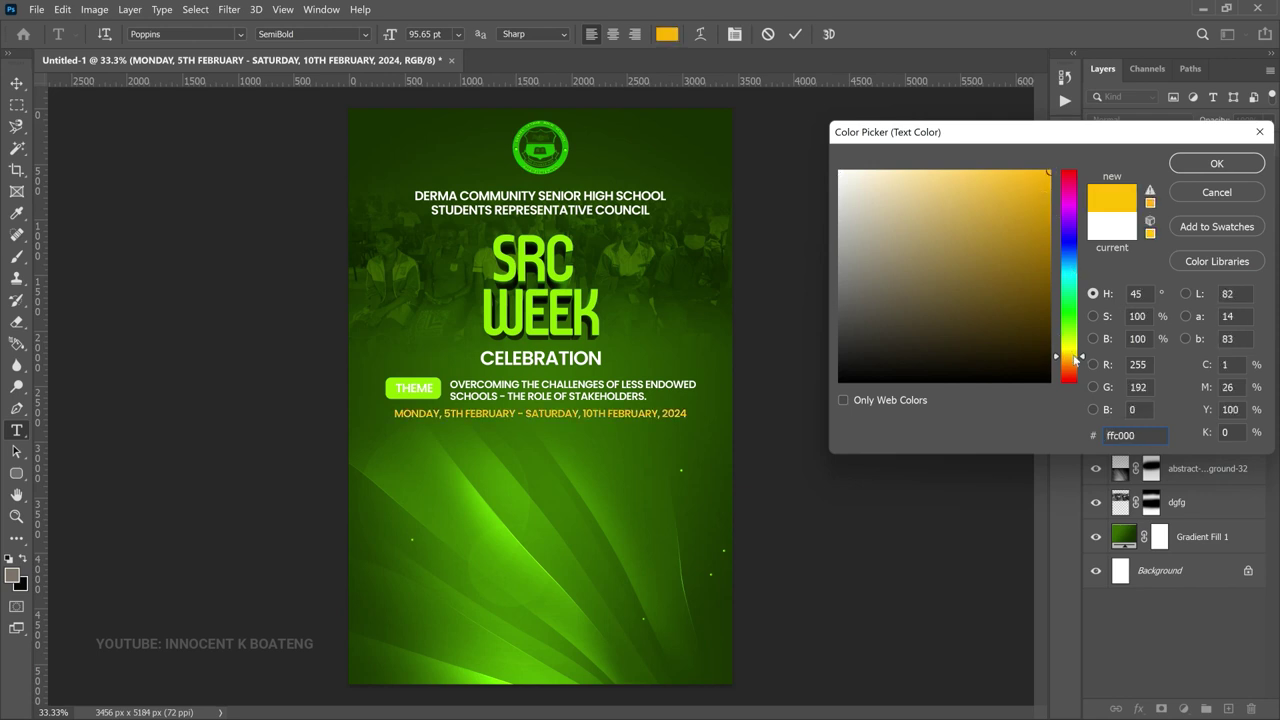
click(1071, 353)
click(1070, 357)
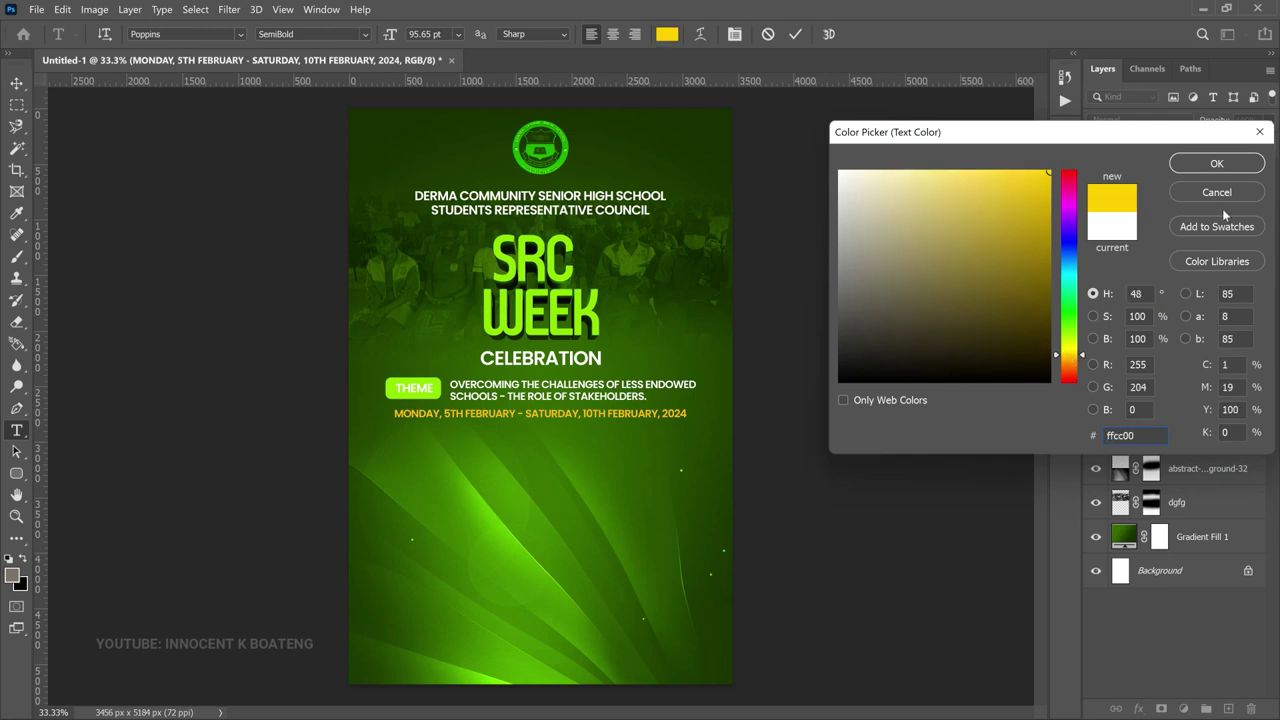
click(1217, 165)
key(v)
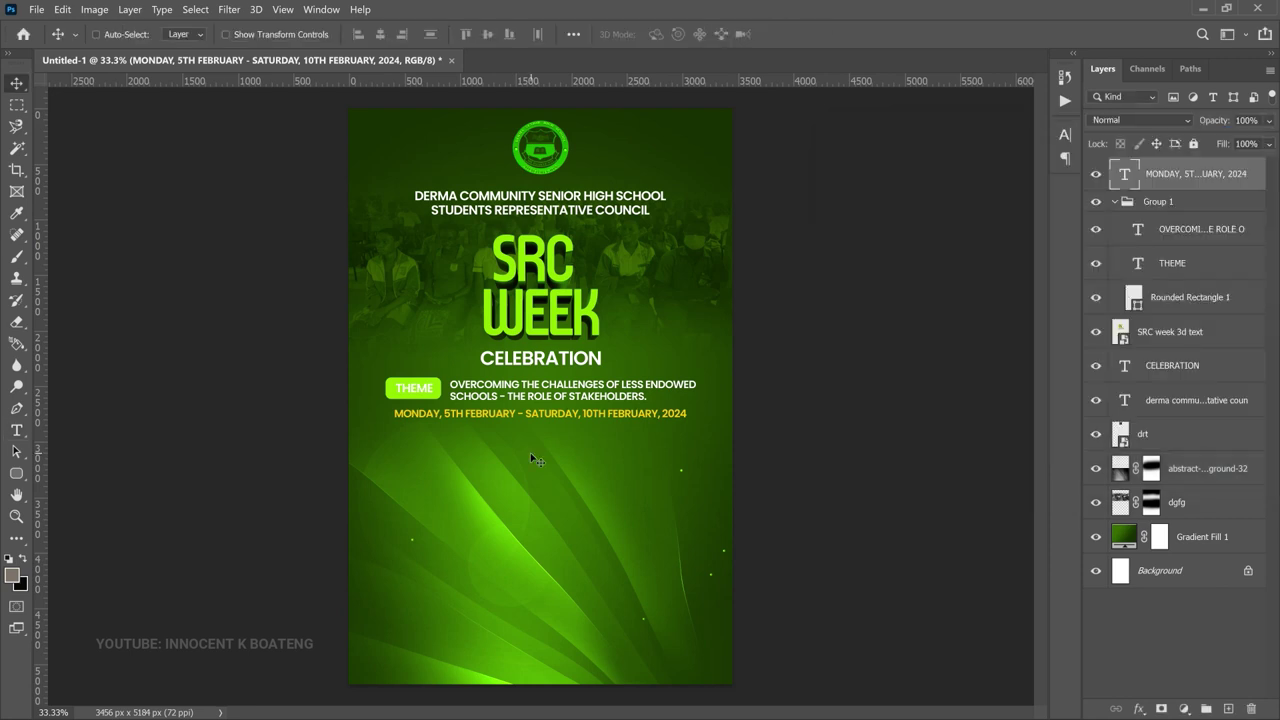
- Draw a rectangle about 3201 x 2697 px below the date line, running past the poster's bottom edge
scroll(537, 459, up, 1)
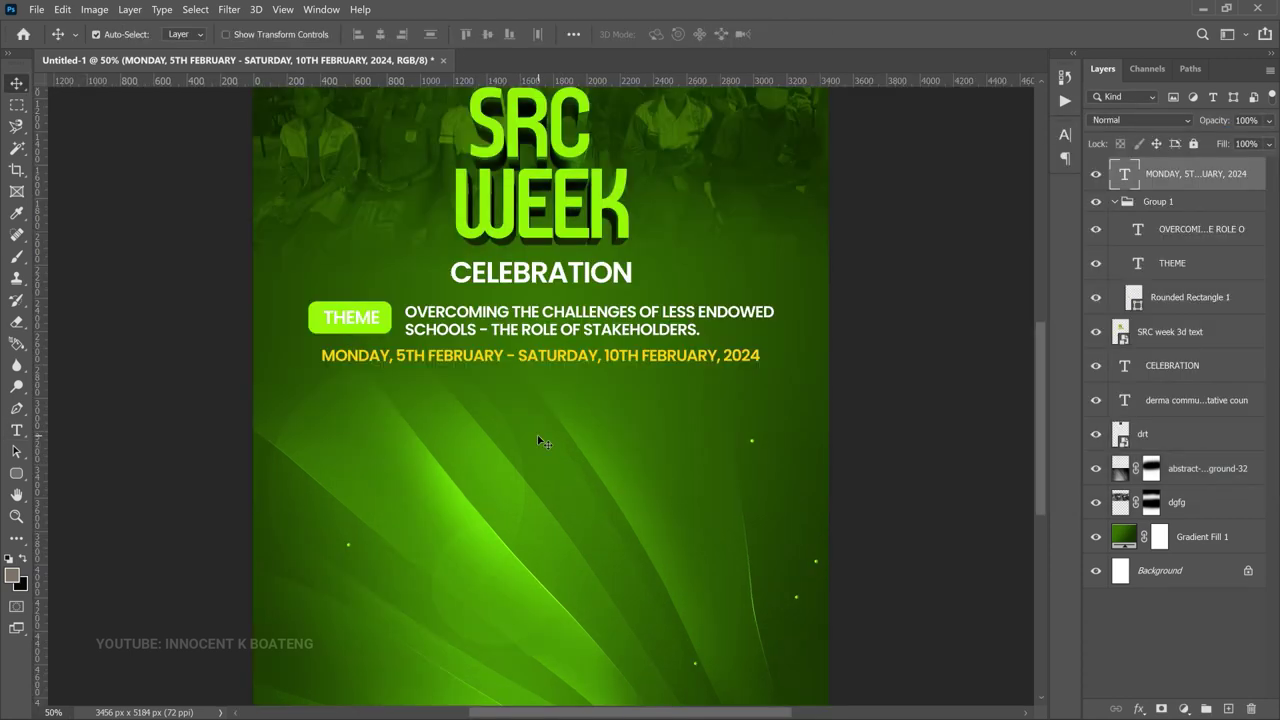
scroll(540, 440, down, 3)
key(ctrl)
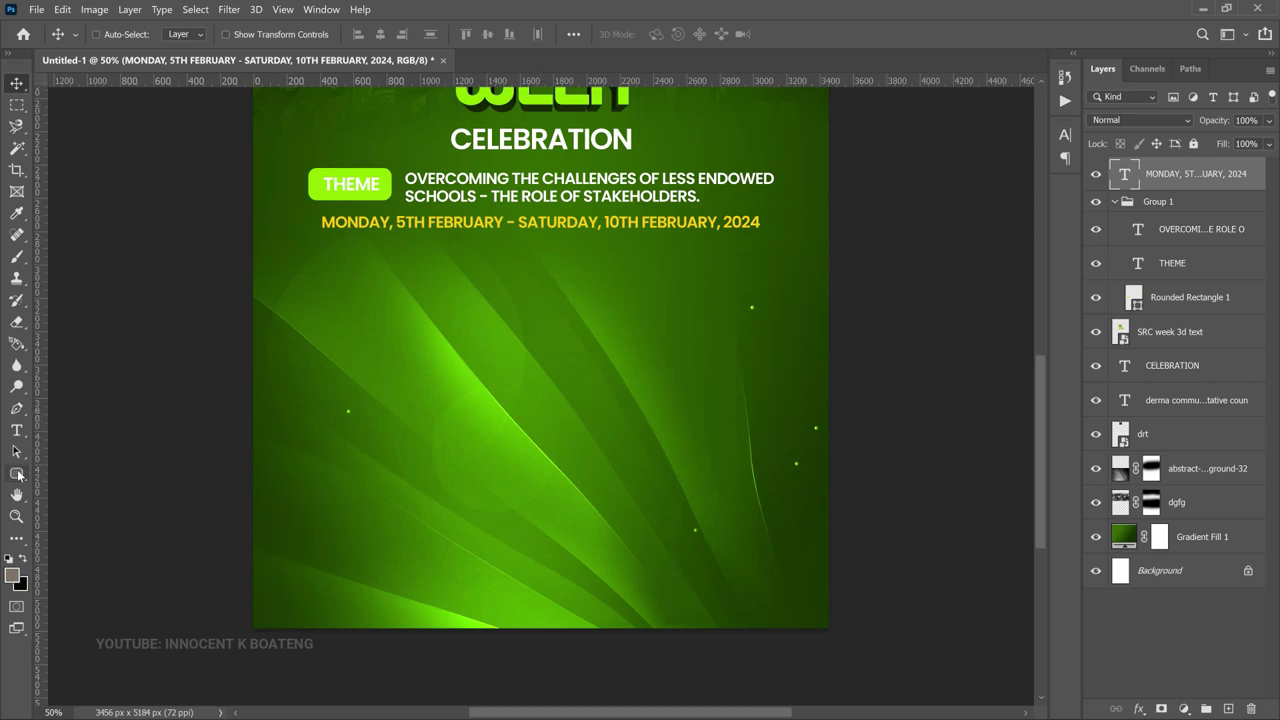
drag(18, 475, 70, 466)
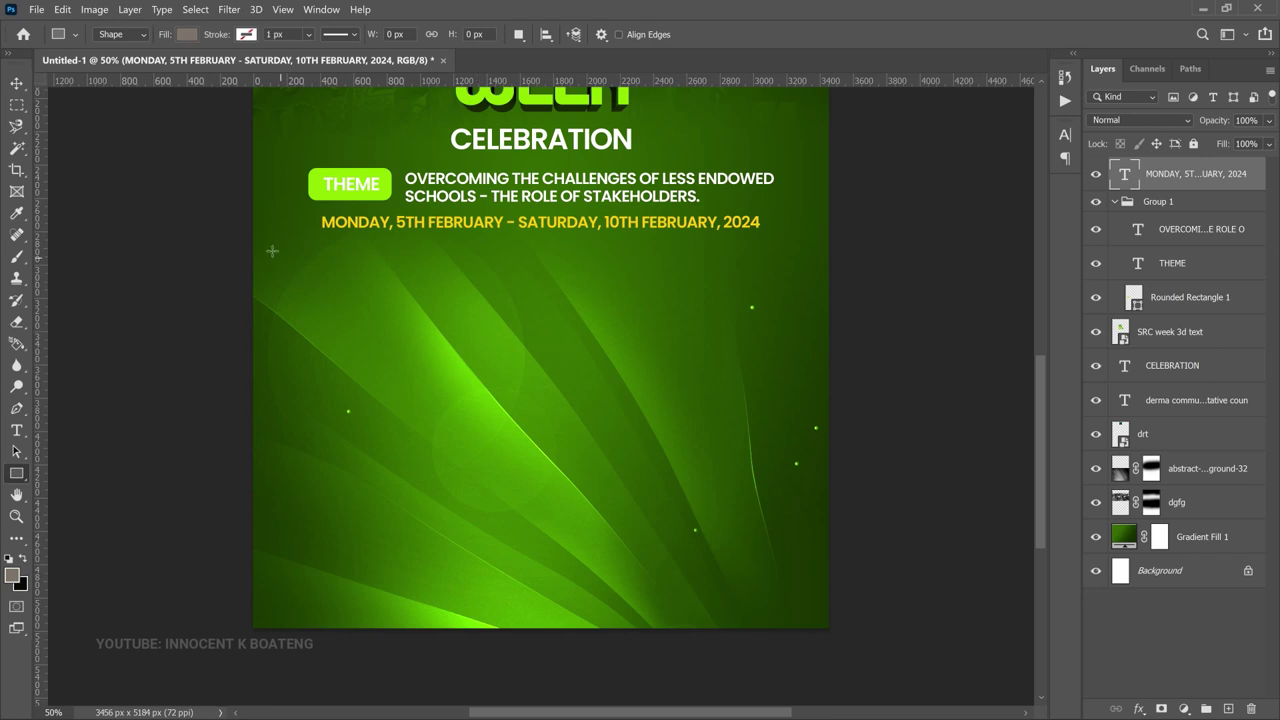
drag(272, 251, 658, 529)
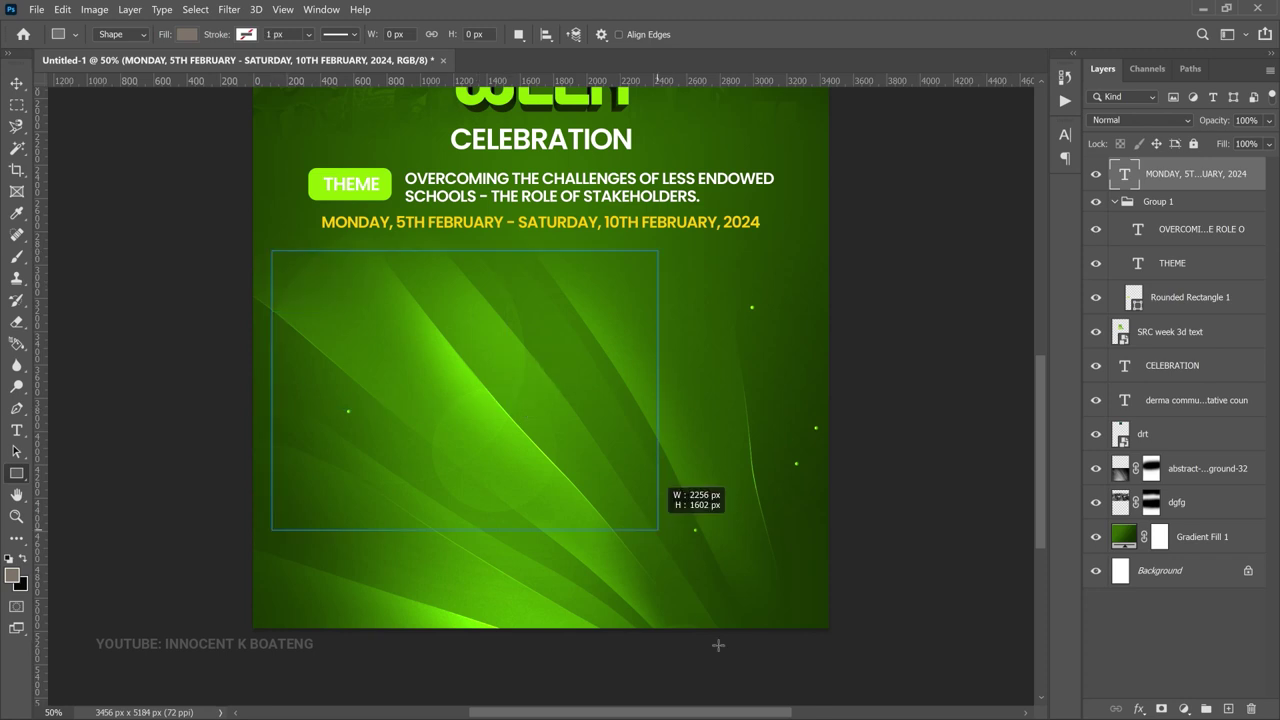
drag(718, 645, 805, 698)
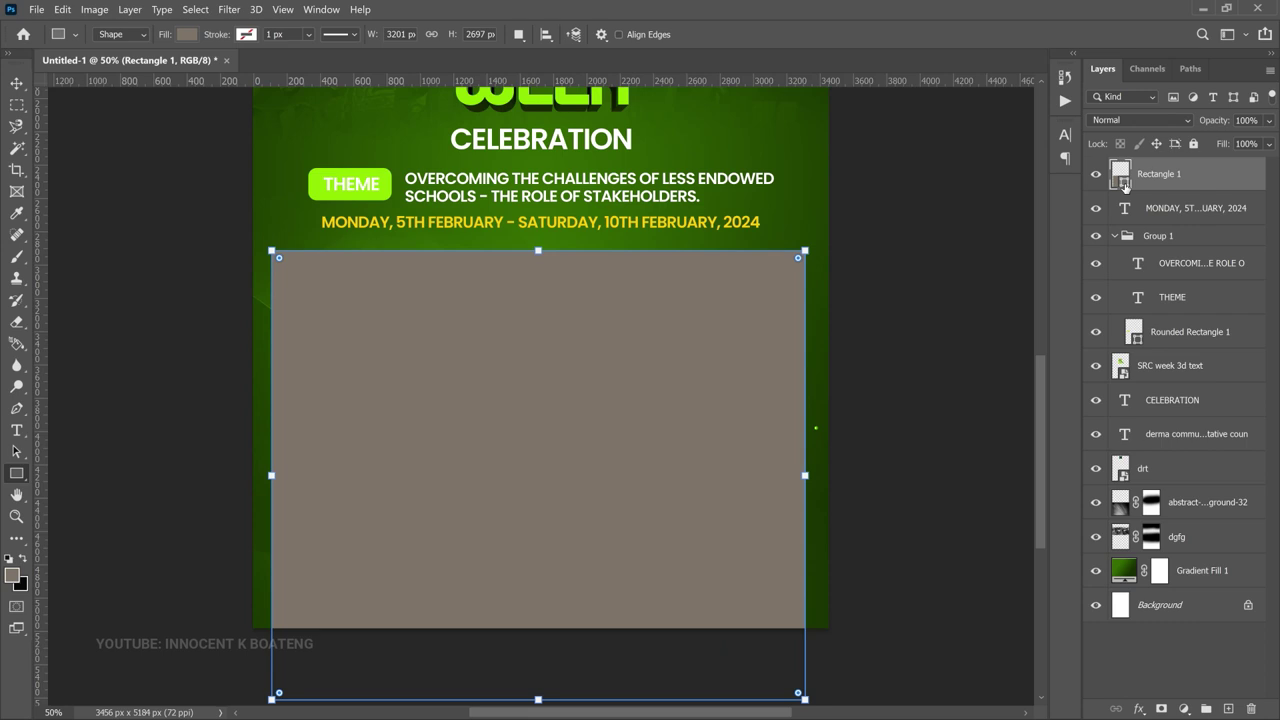
- Fill the large rectangle with black 000000
double_click(1124, 183)
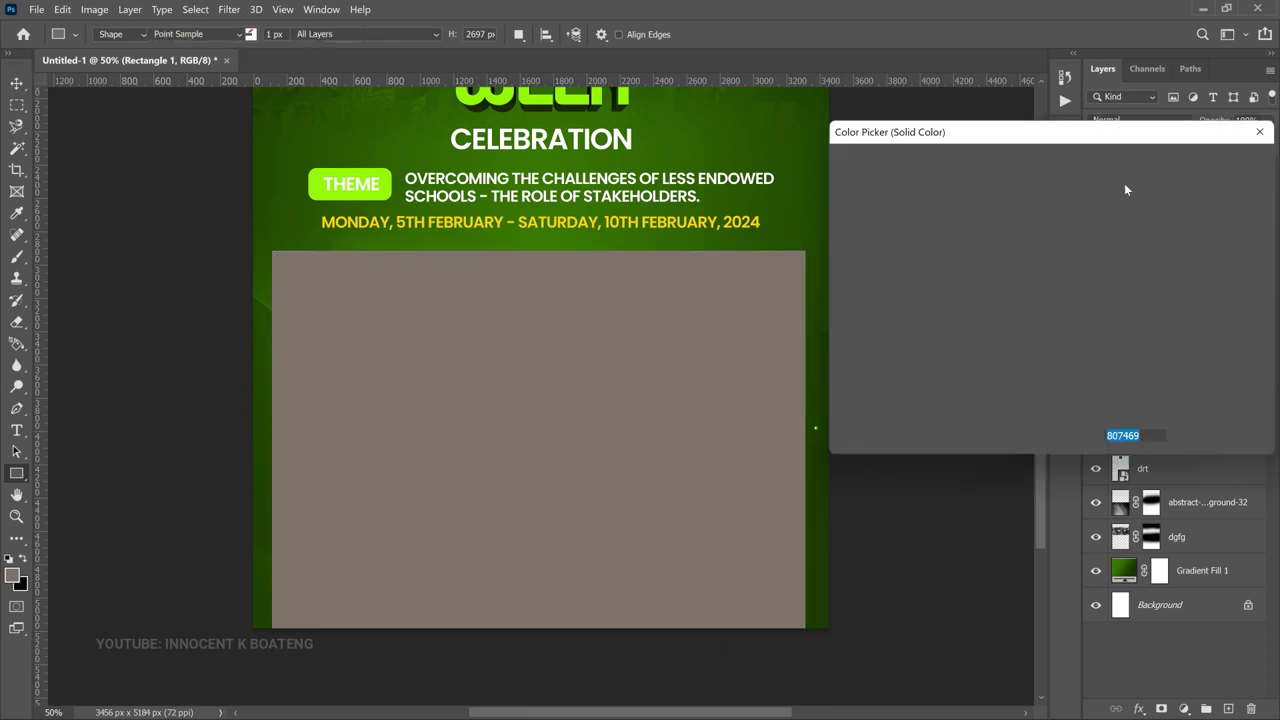
click(842, 380)
click(840, 382)
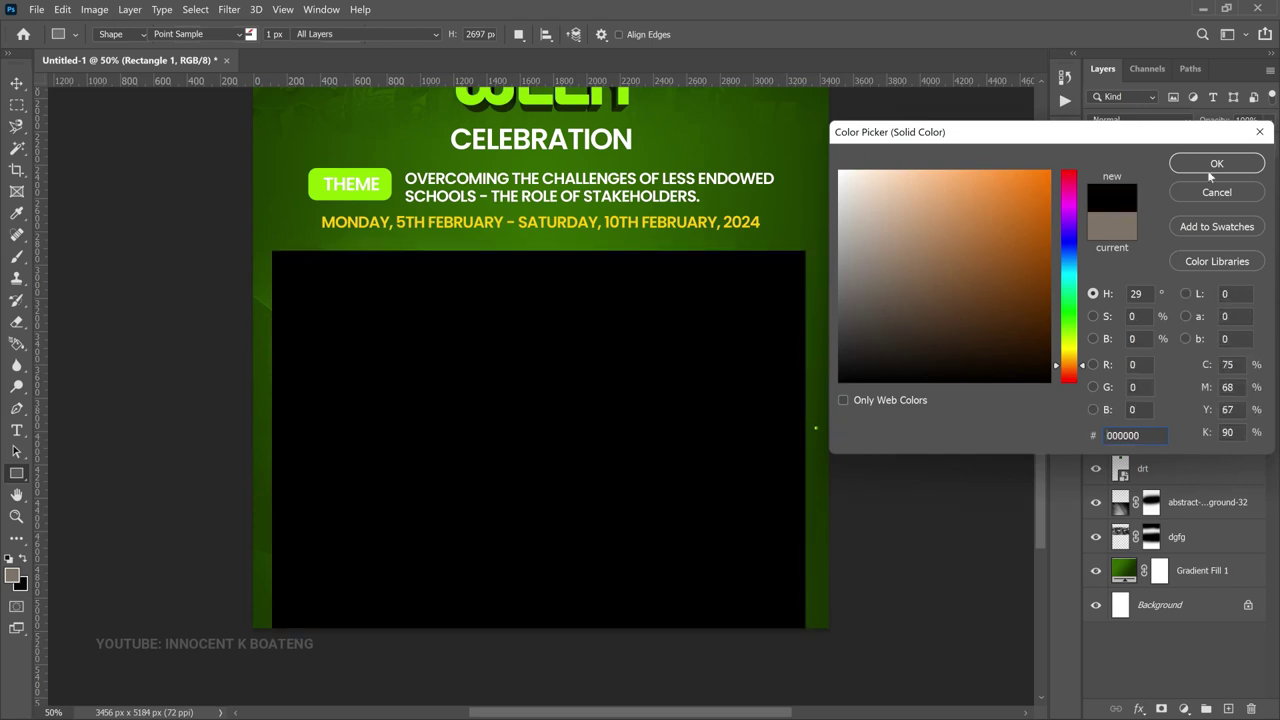
click(1216, 163)
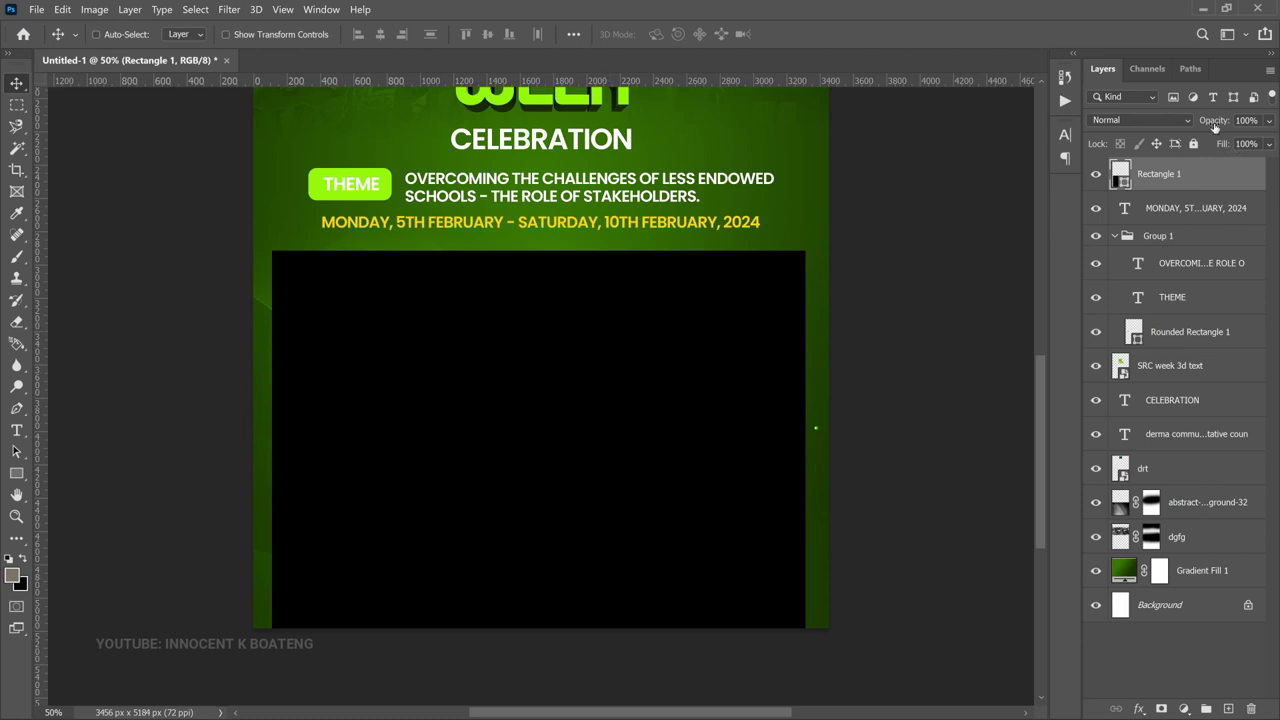
- Lower the black rectangle's layer opacity to 40%
drag(1215, 127, 1203, 125)
key(Return)
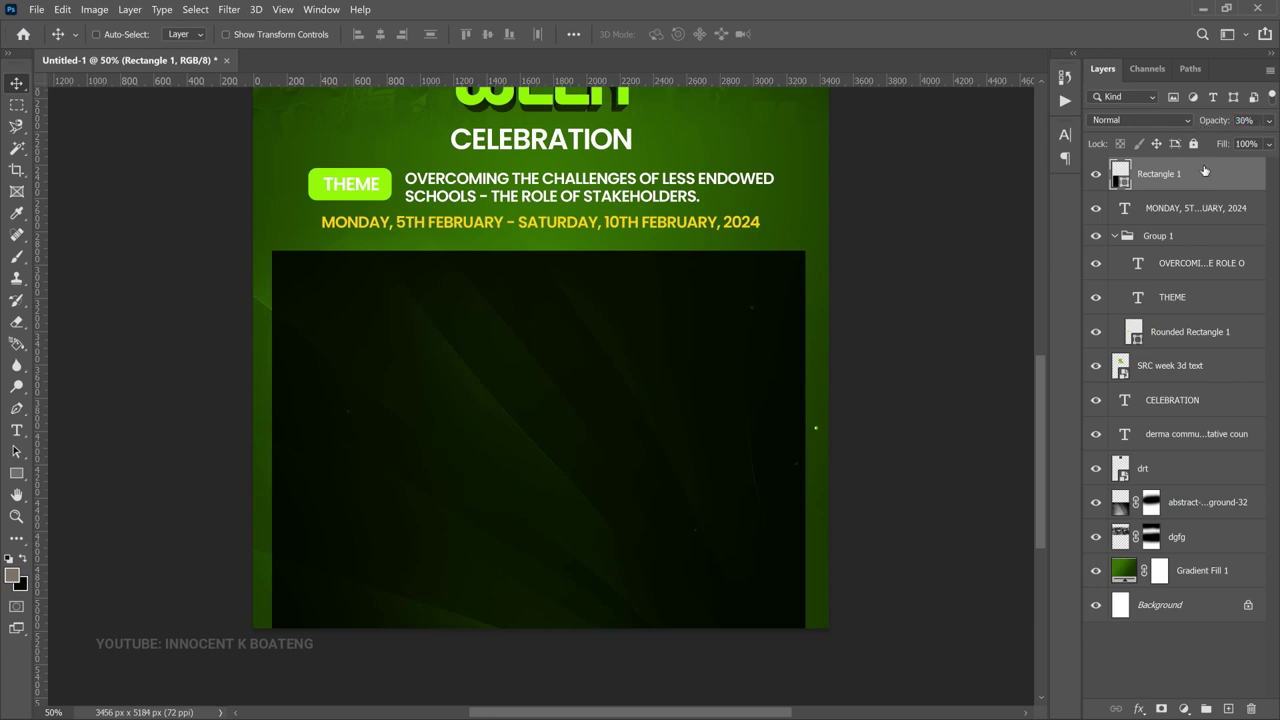
key(3)
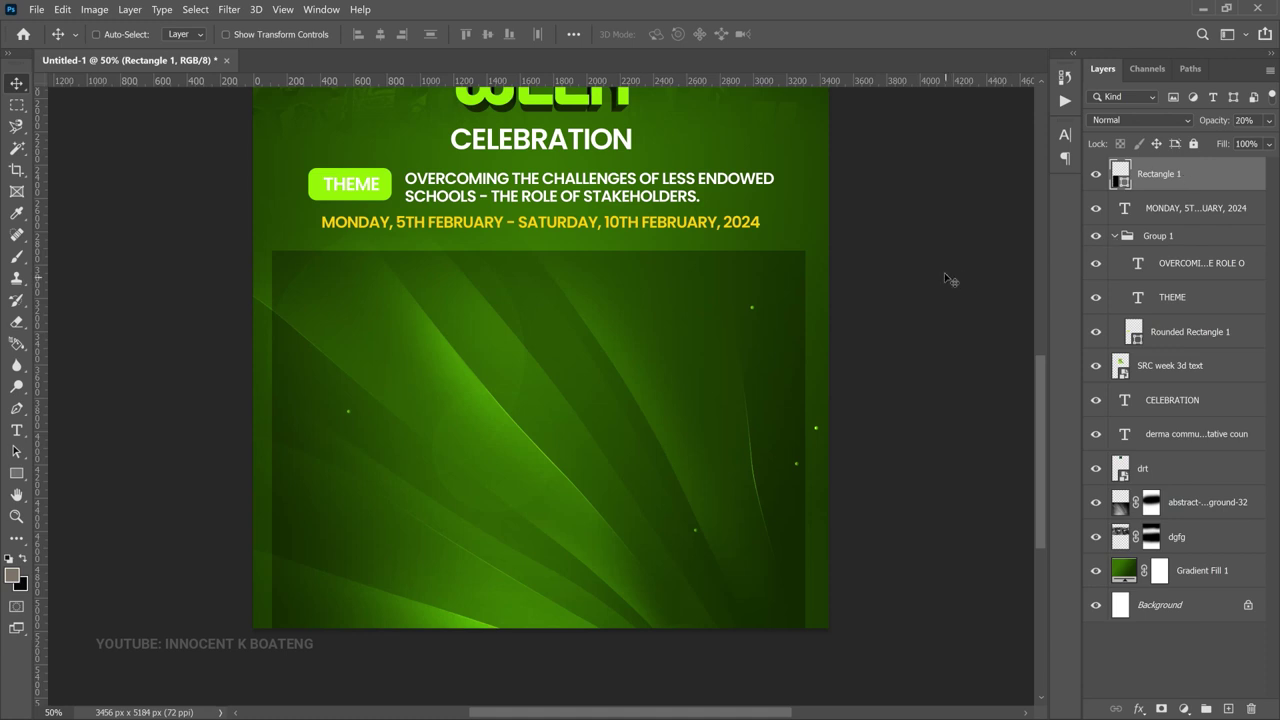
key(2)
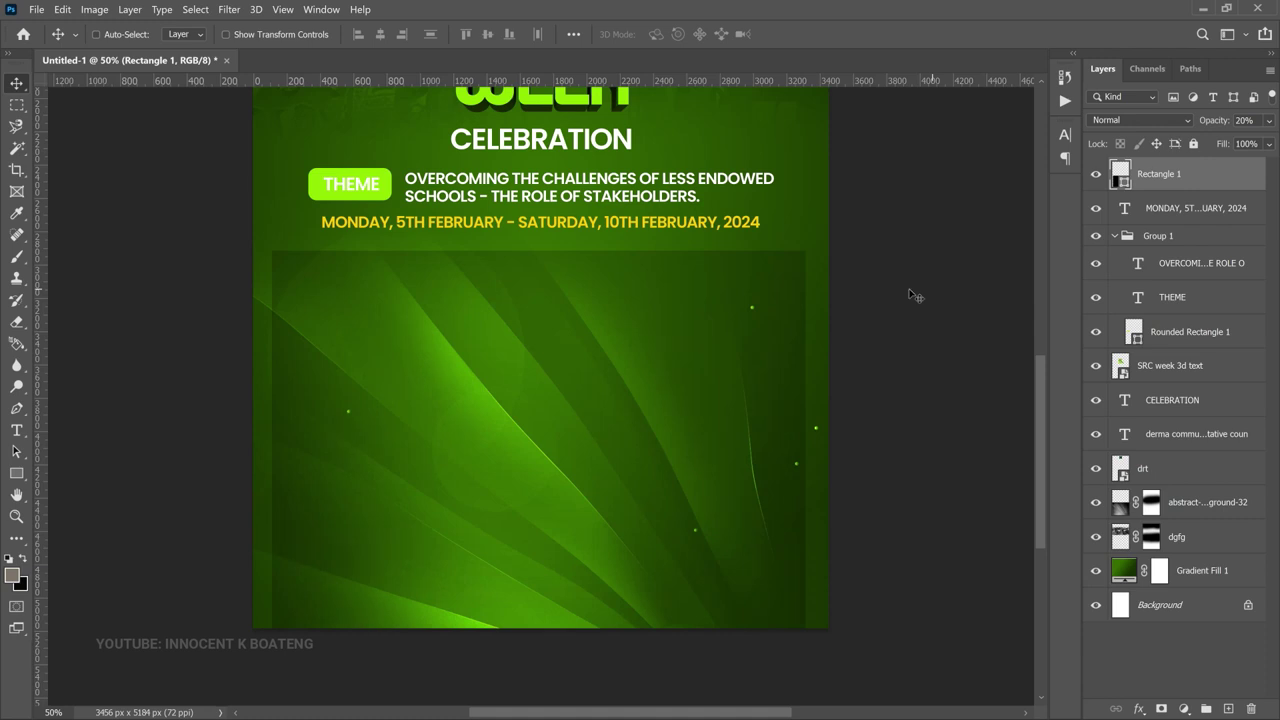
key(2)
key(5)
key(ctrl+minus)
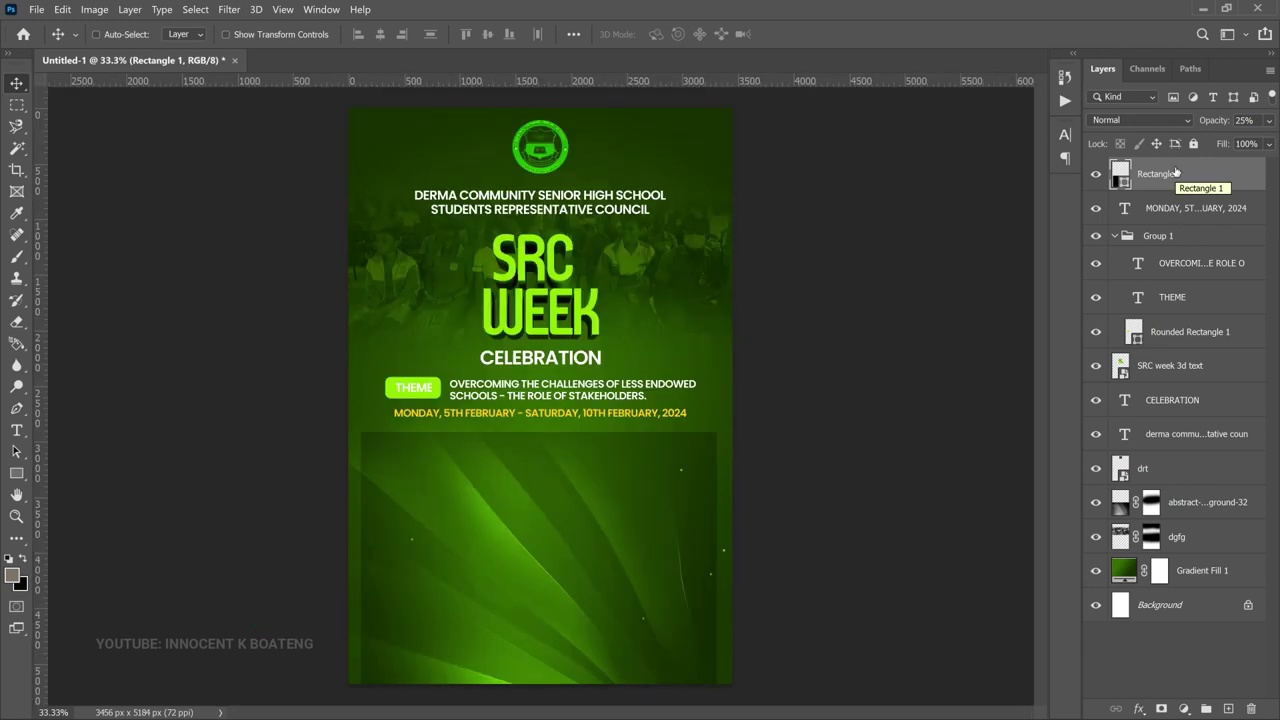
key(4)
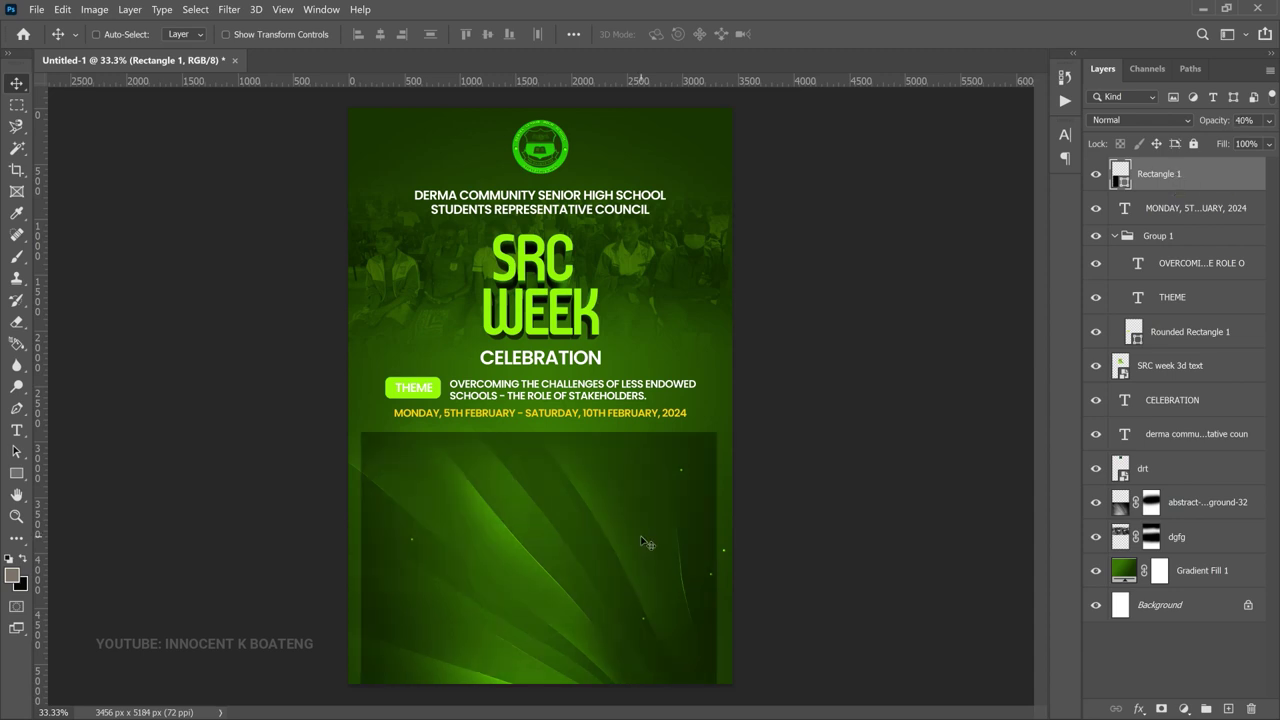
- Reduce the opacity of the abstract background image layer to 85%
key(shift+alt+d)
click(1207, 502)
click(1206, 120)
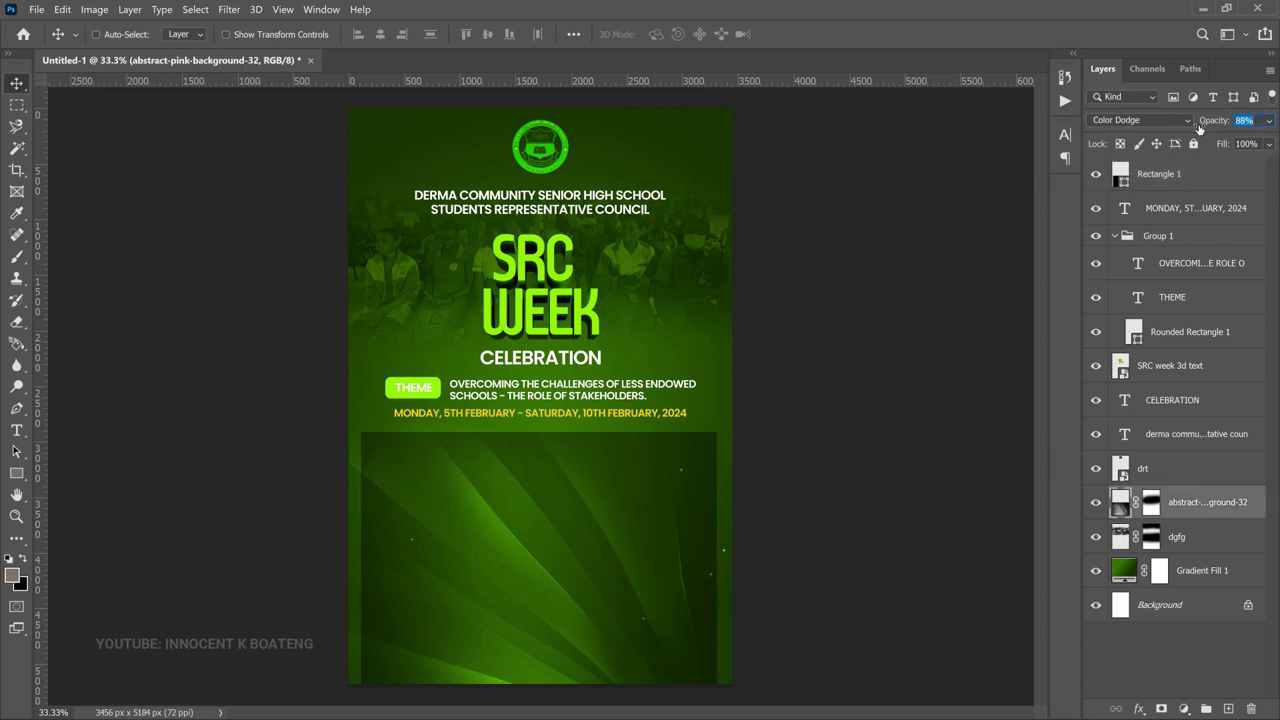
key(Down)
key(Down)
key(Down)
key(Return)
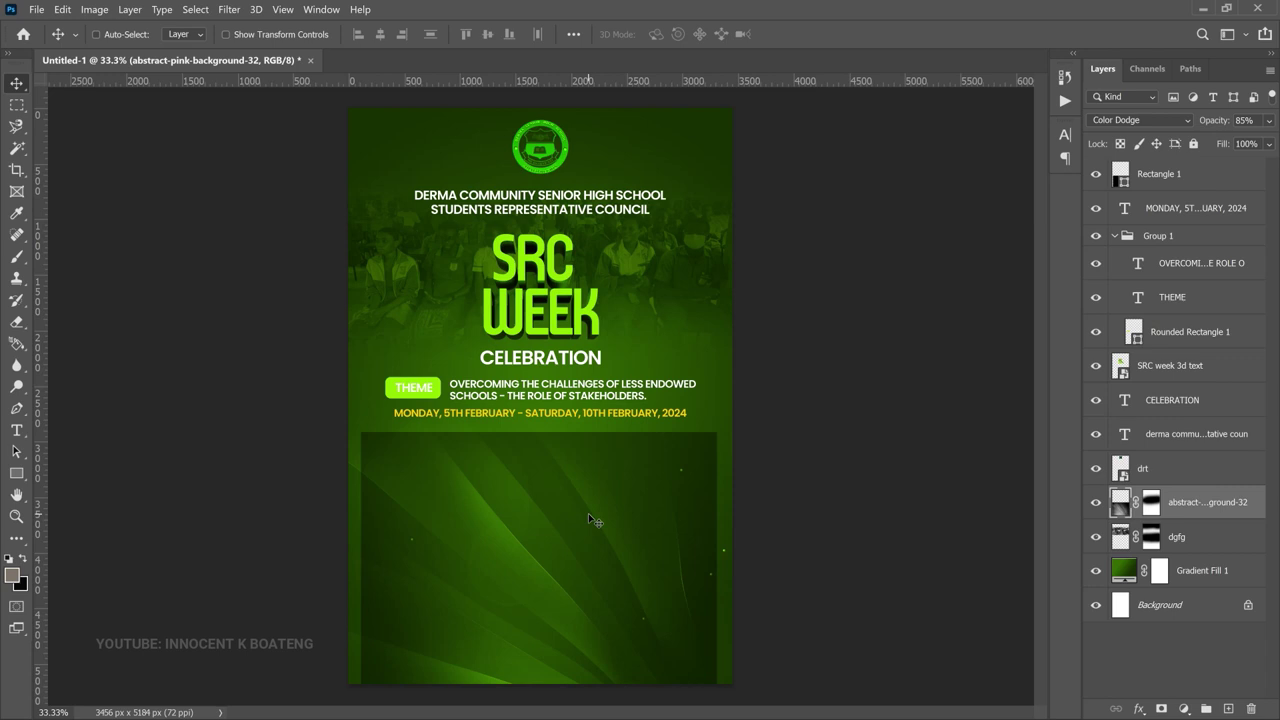
key(shift+alt+n)
- Add the text "PROGRAMME LINE UP" above Rectangle 1 in the upper part of the dark panel and enlarge it to about half the panel's width
click(1172, 180)
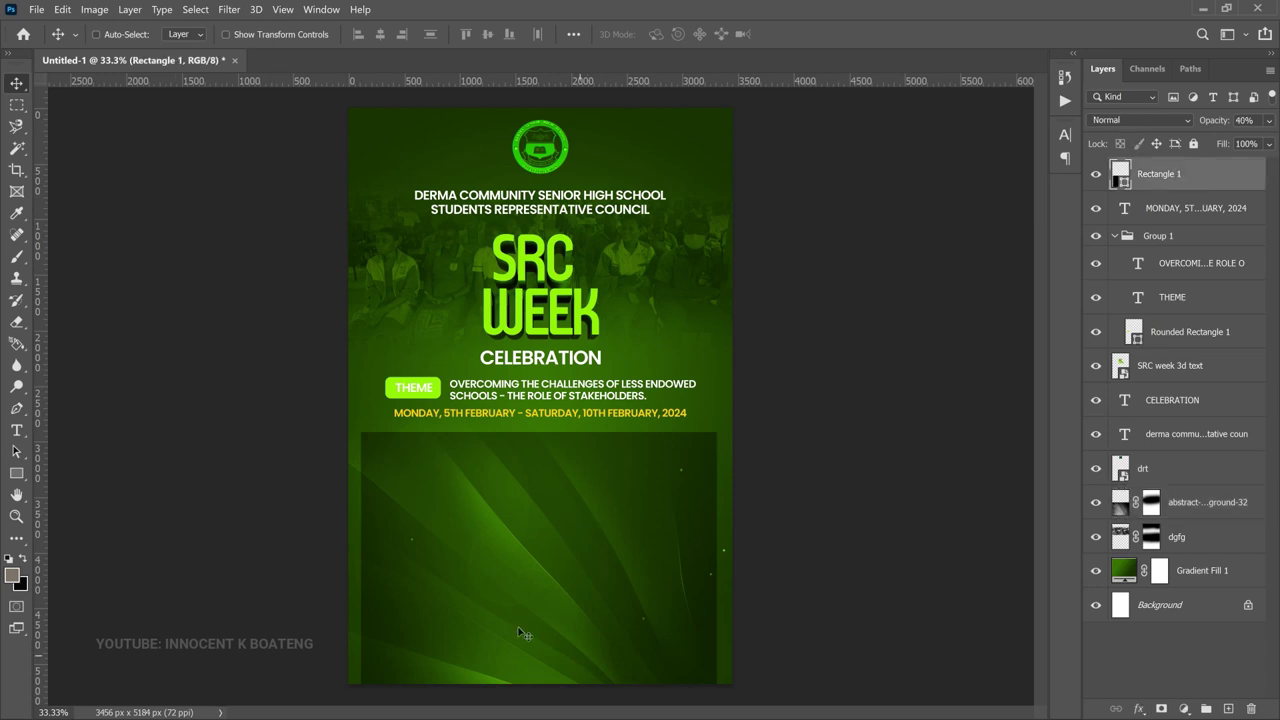
key(t)
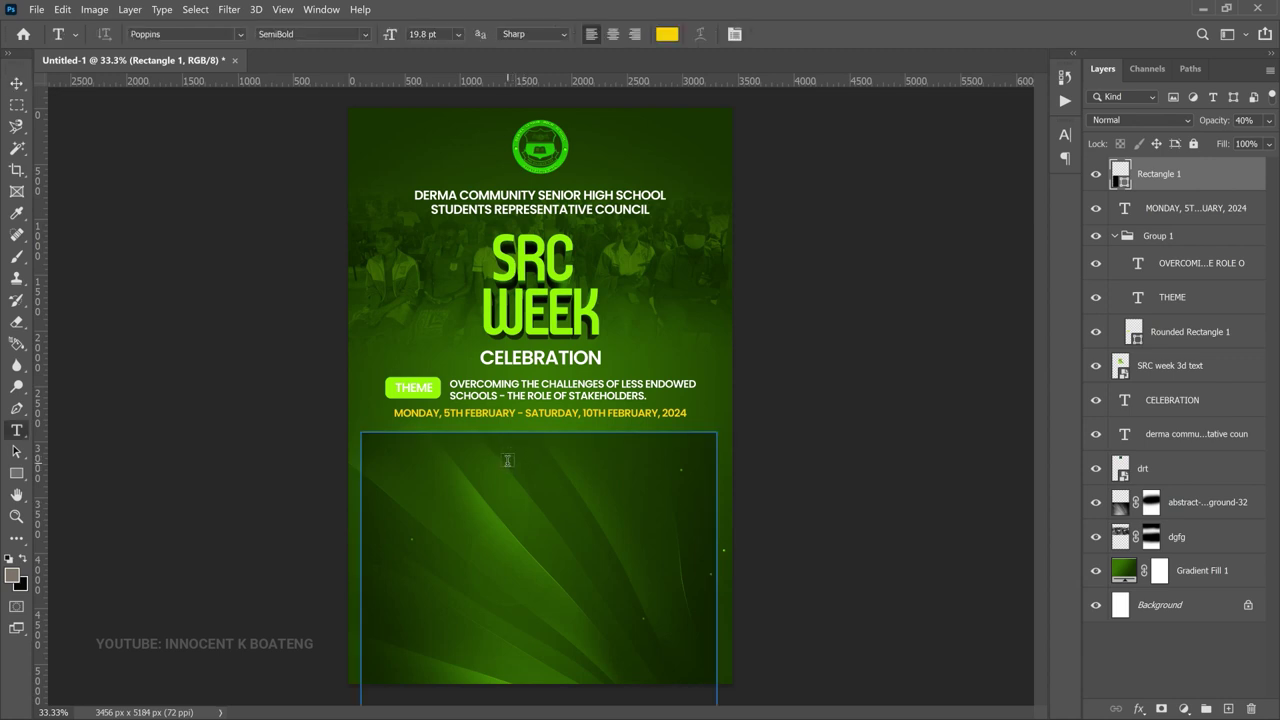
click(507, 461)
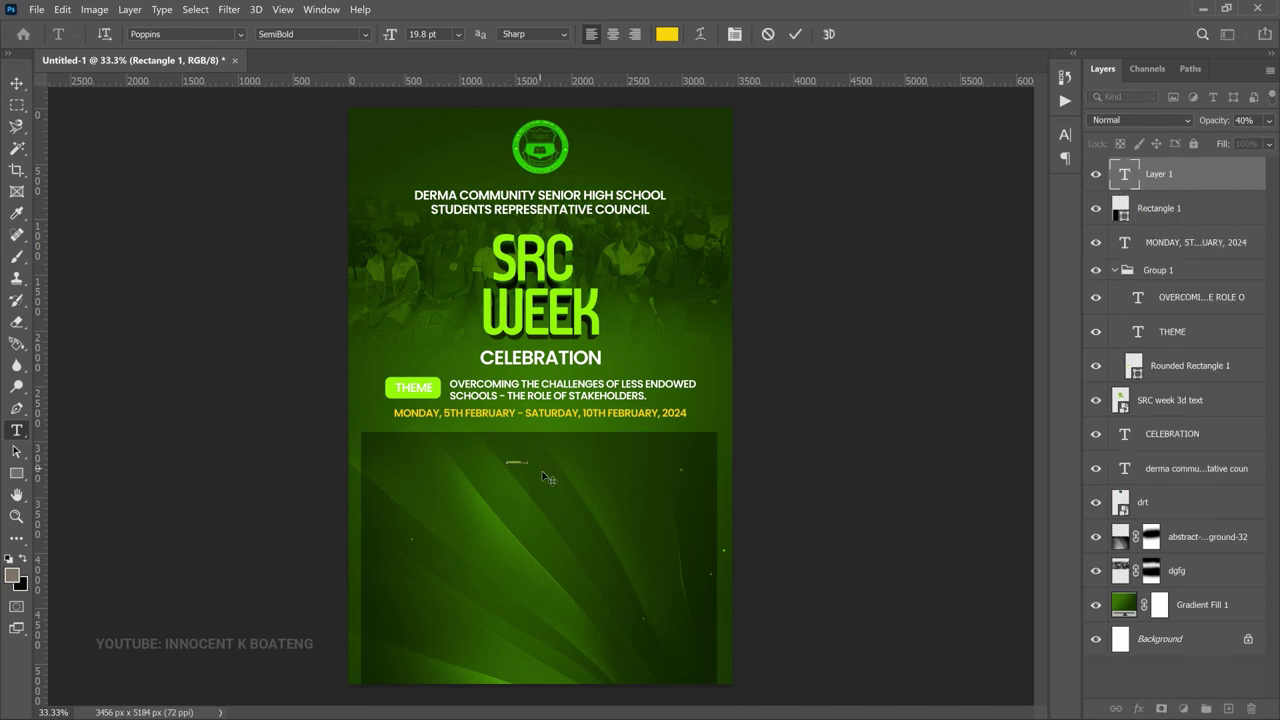
key(ctrl+Return)
key(v)
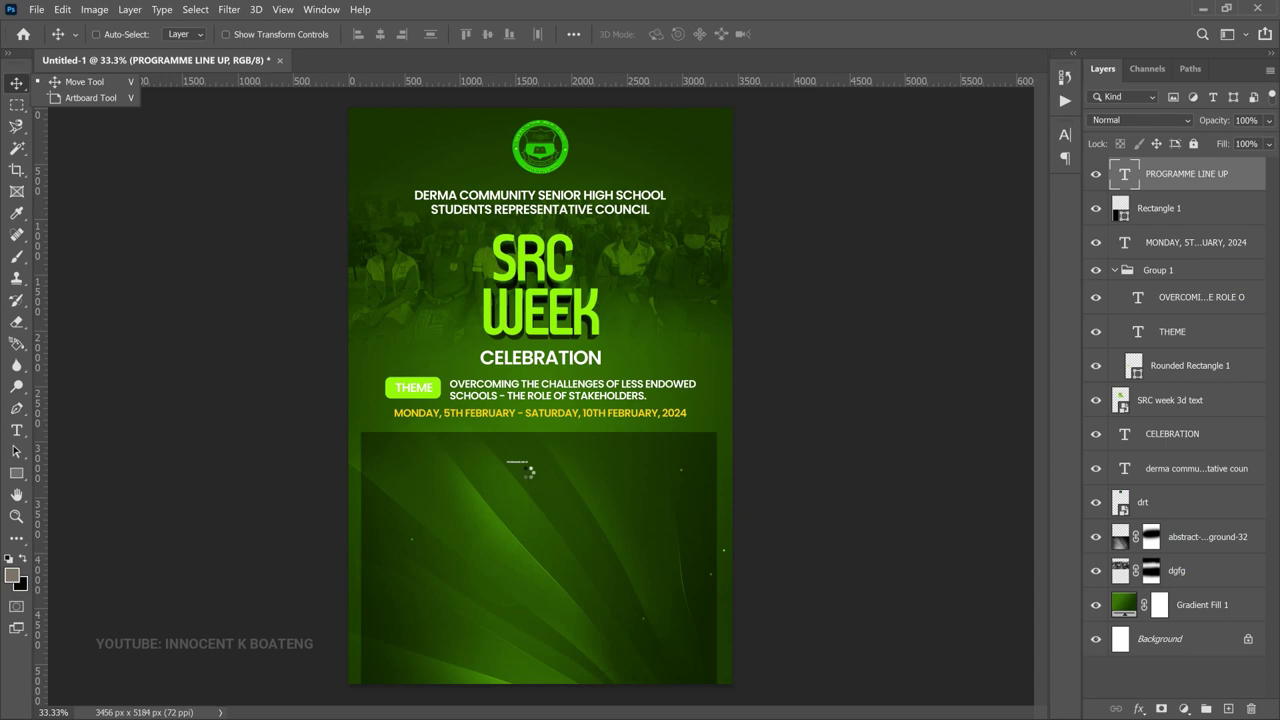
key(ctrl+t)
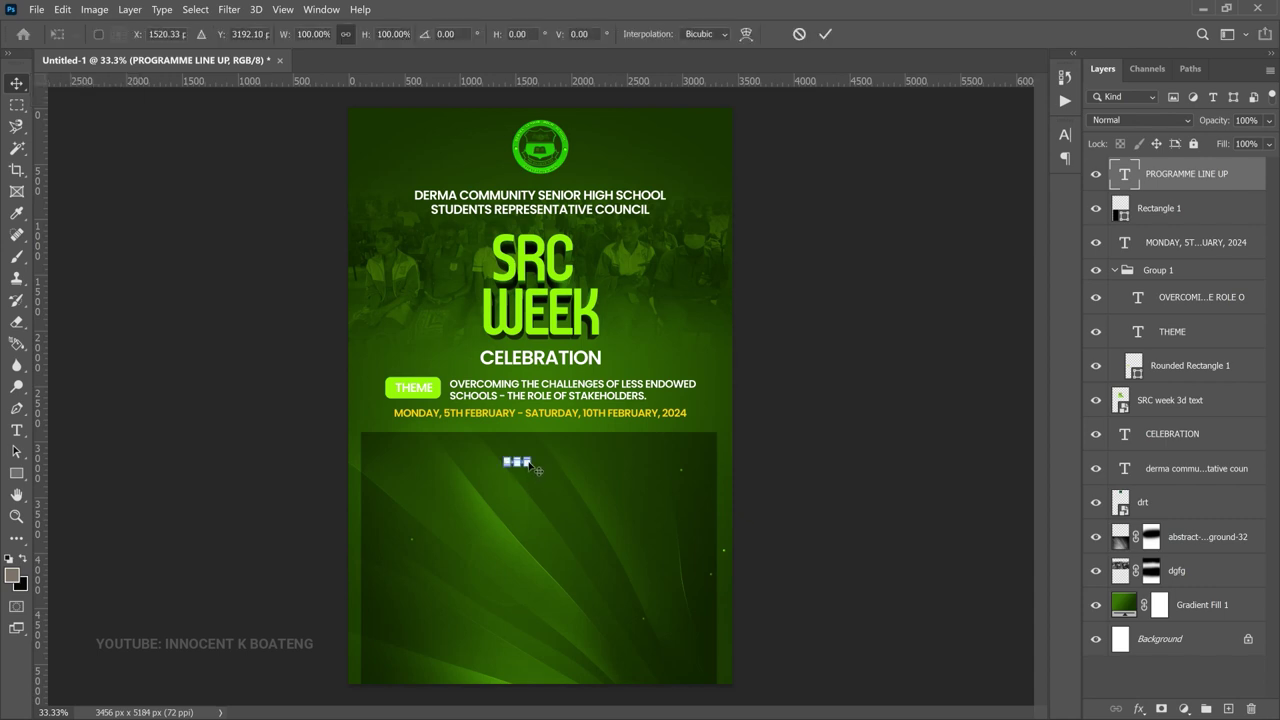
key(Escape)
- Centre the PROGRAMME LINE UP heading horizontally on the canvas and move it up slightly towards the dark panel's top edge
key(ctrl+a)
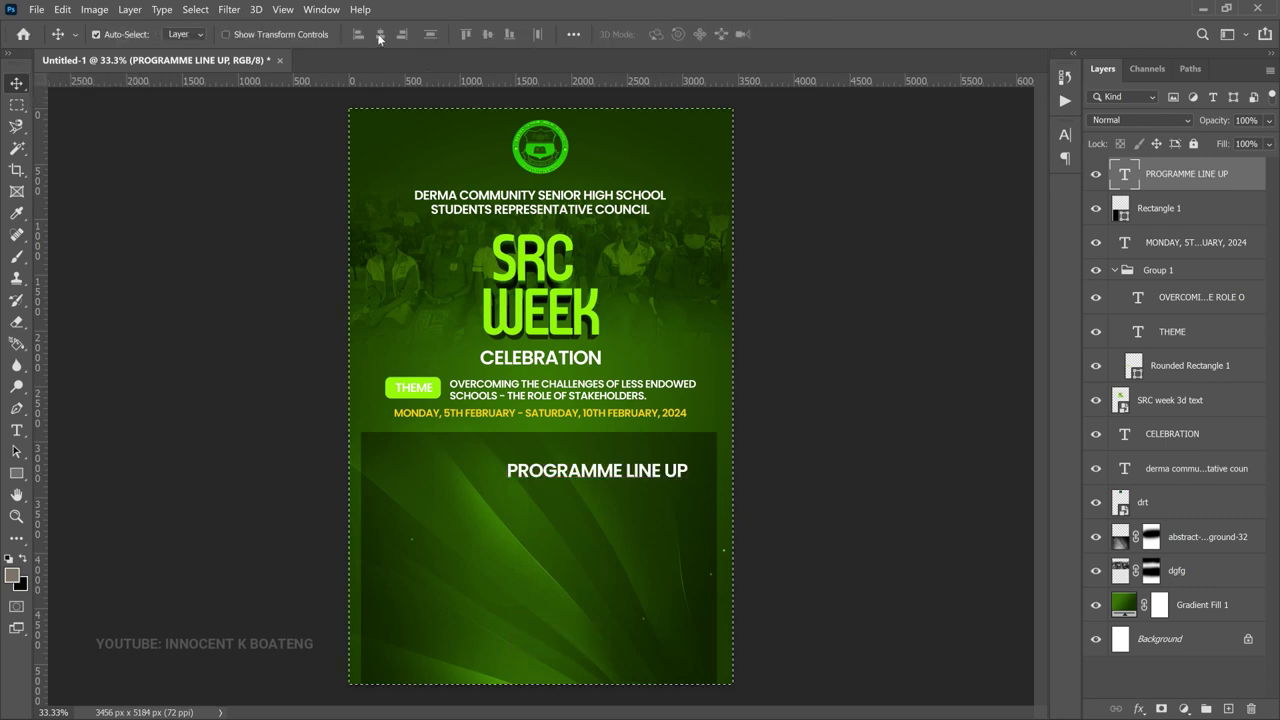
click(380, 36)
key(ctrl+d)
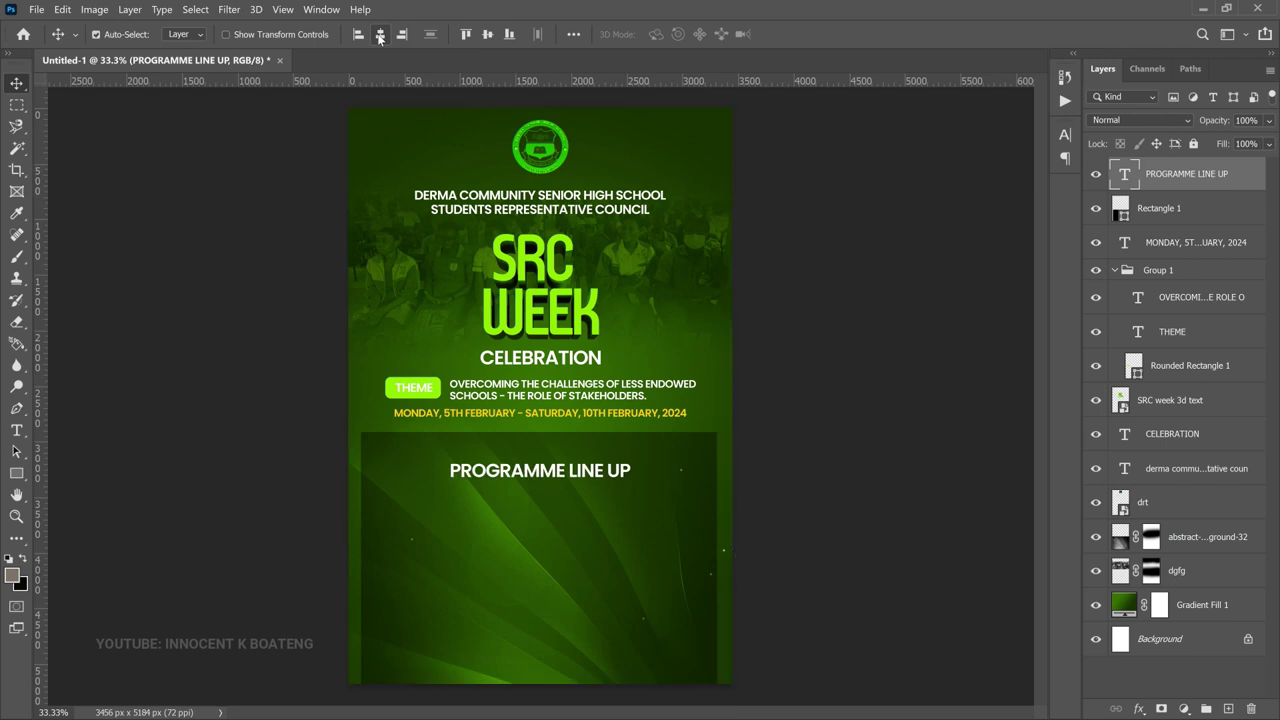
key(Up)
key(Up)
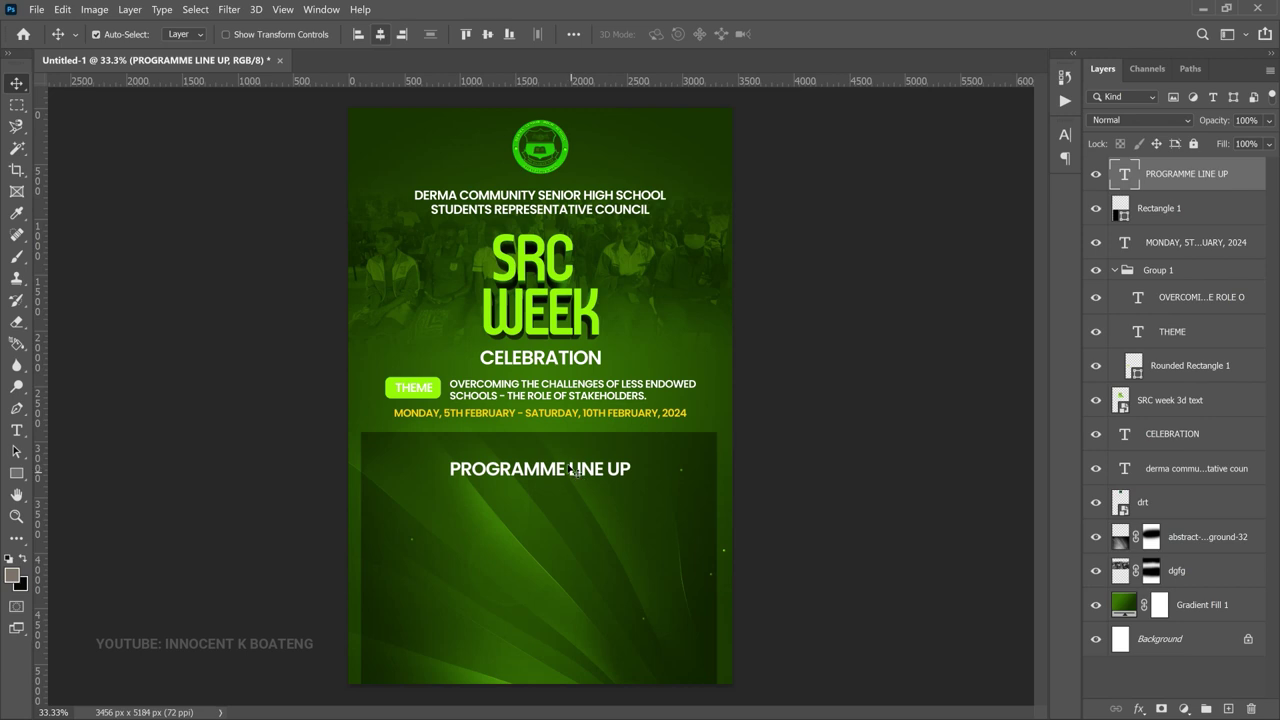
drag(571, 460, 573, 457)
- Draw a small rectangle about 636 x 250 px below the start of the PROGRAMME LINE UP heading
key(ctrl+plus)
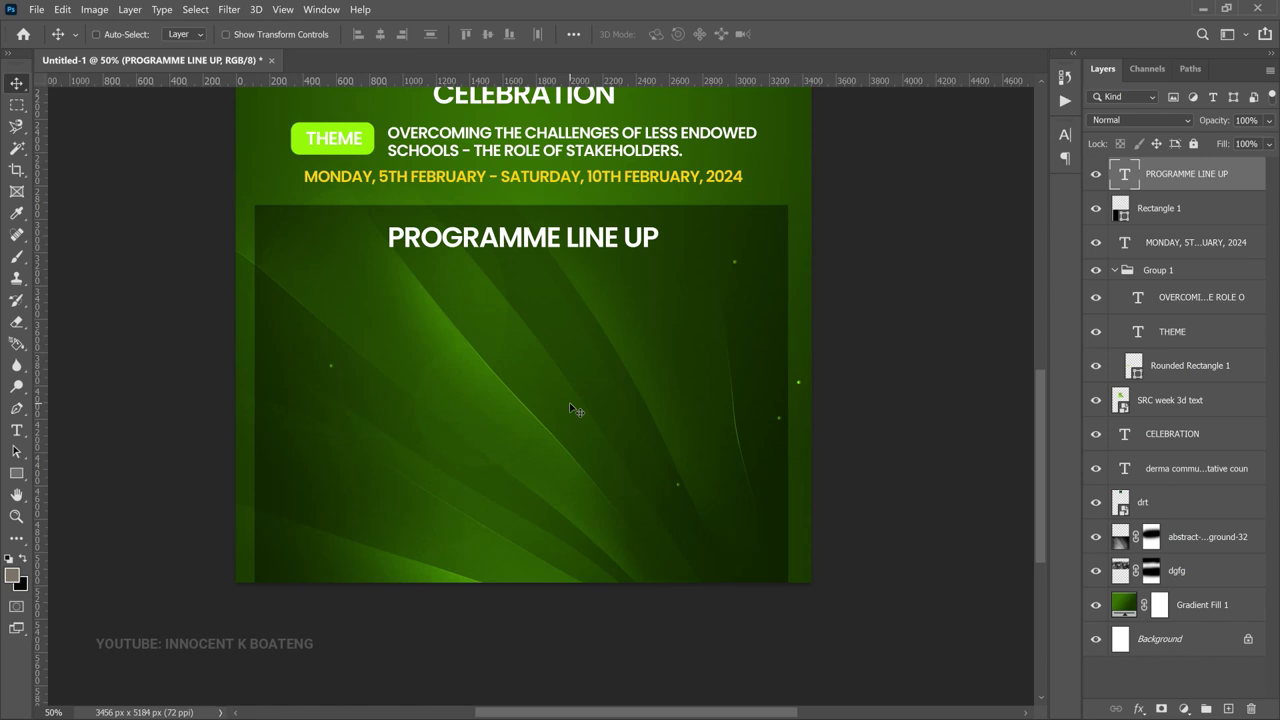
click(20, 477)
click(100, 470)
drag(304, 273, 410, 315)
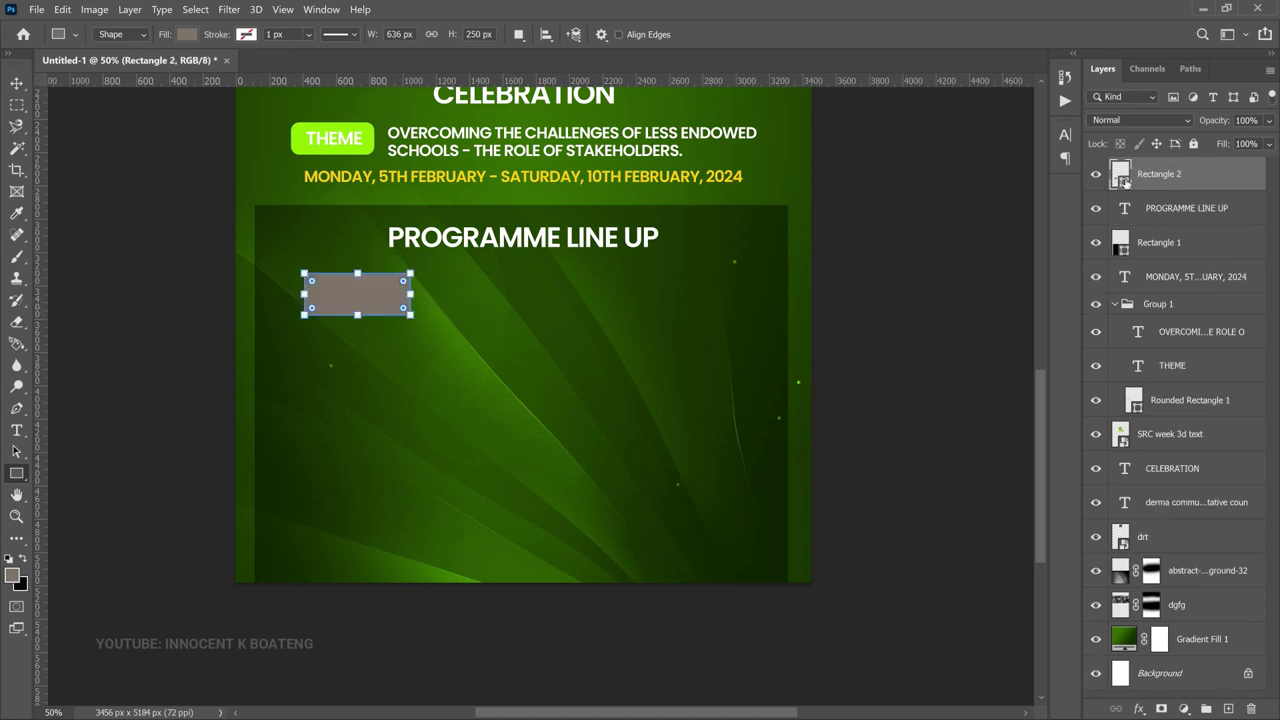
- Change the fill colour of the small rectangle below the PROGRAMME LINE UP heading to white
double_click(1125, 183)
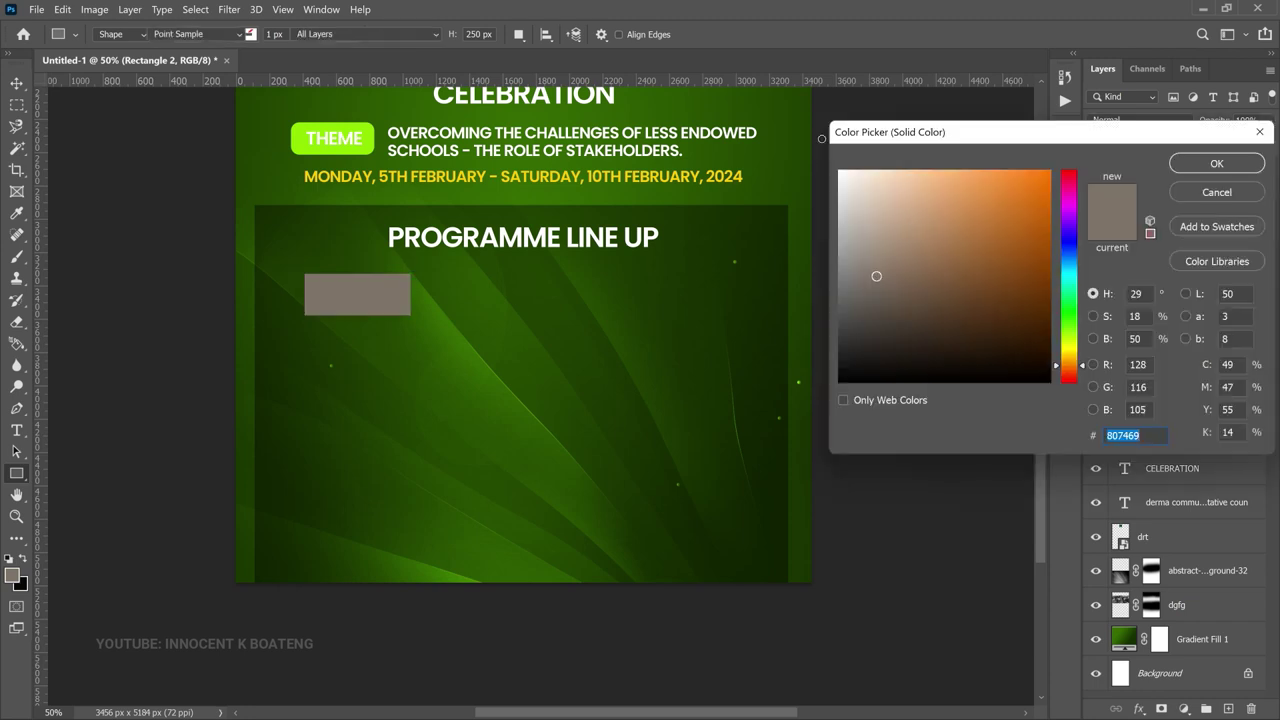
text(b99676)
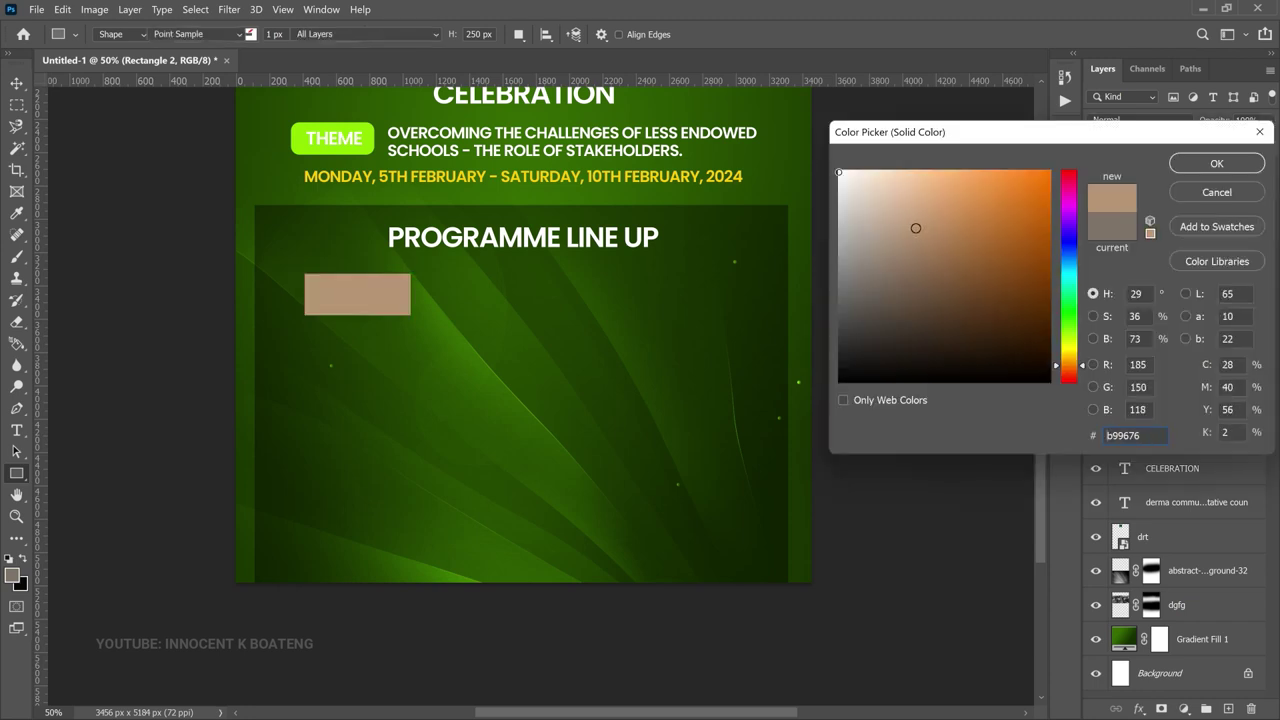
click(839, 172)
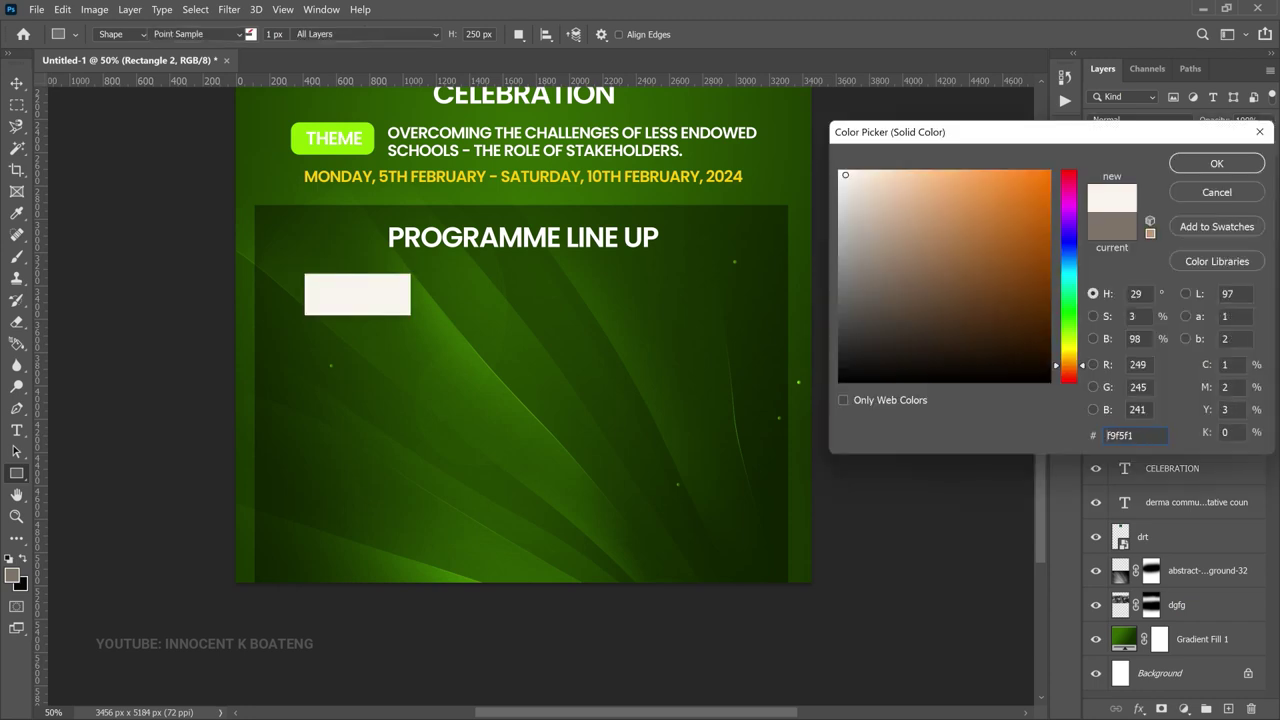
click(1201, 165)
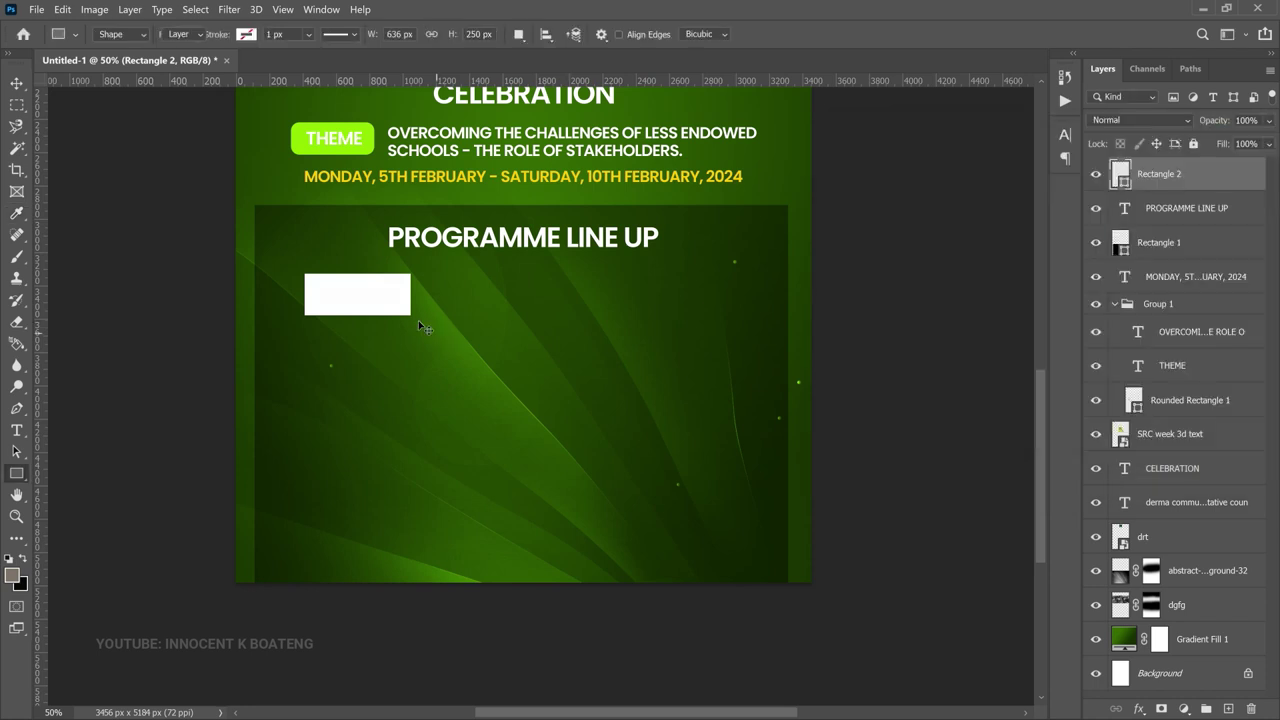
- Scale the small white rectangle down proportionally to about 89%, keeping its upper-left corner in place
key(ctrl+t)
drag(410, 315, 399, 311)
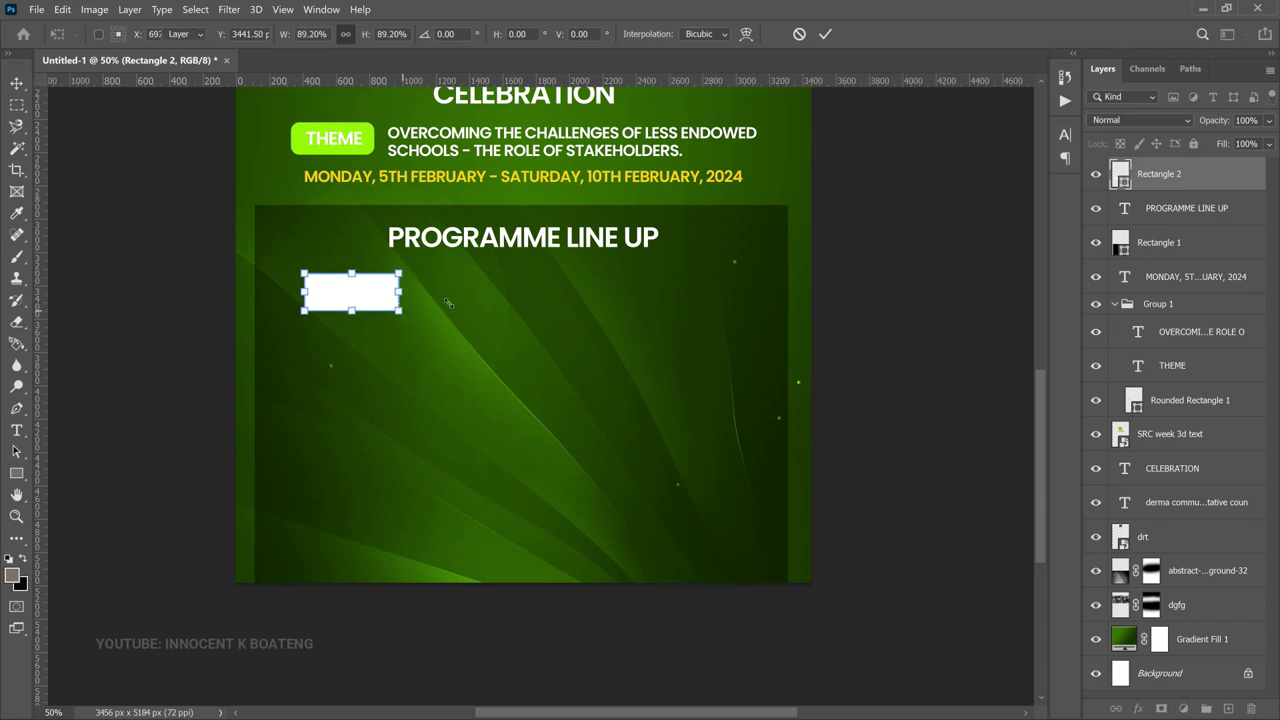
key(Return)
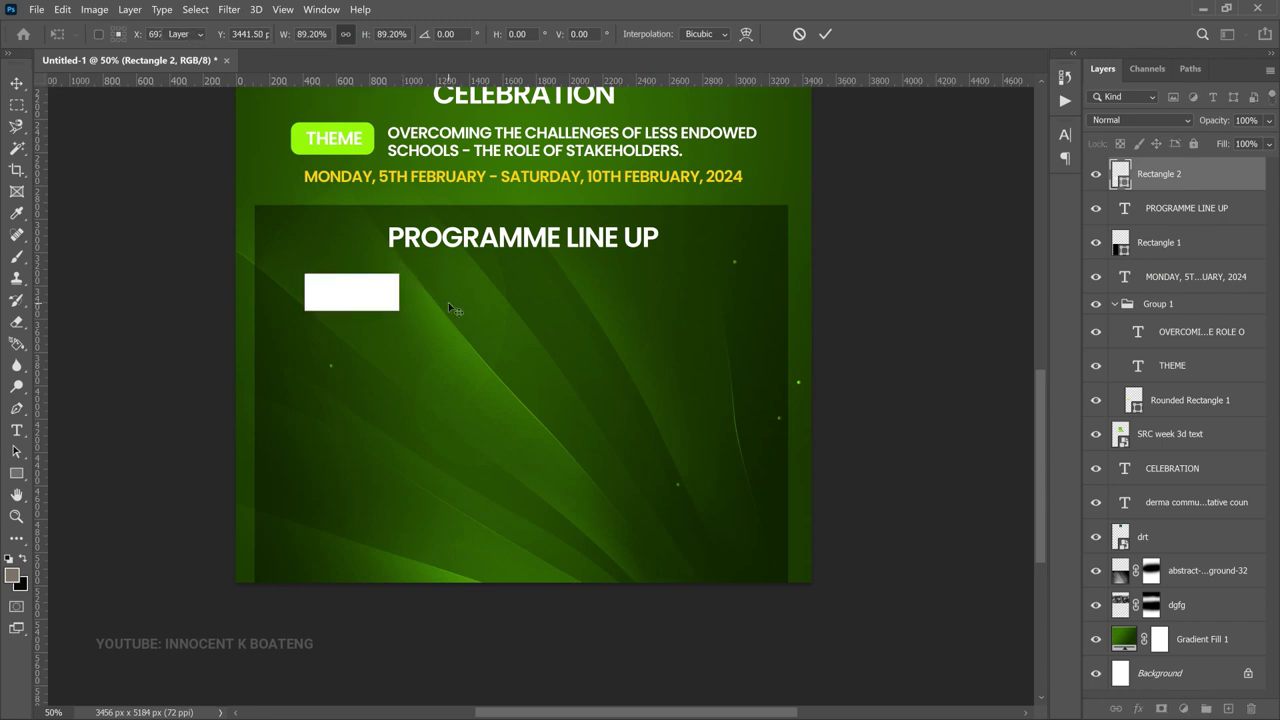
- Duplicate the white rectangle beside the original with a small gap and widen the copy to the end of the yellow date line
key(ctrl+j)
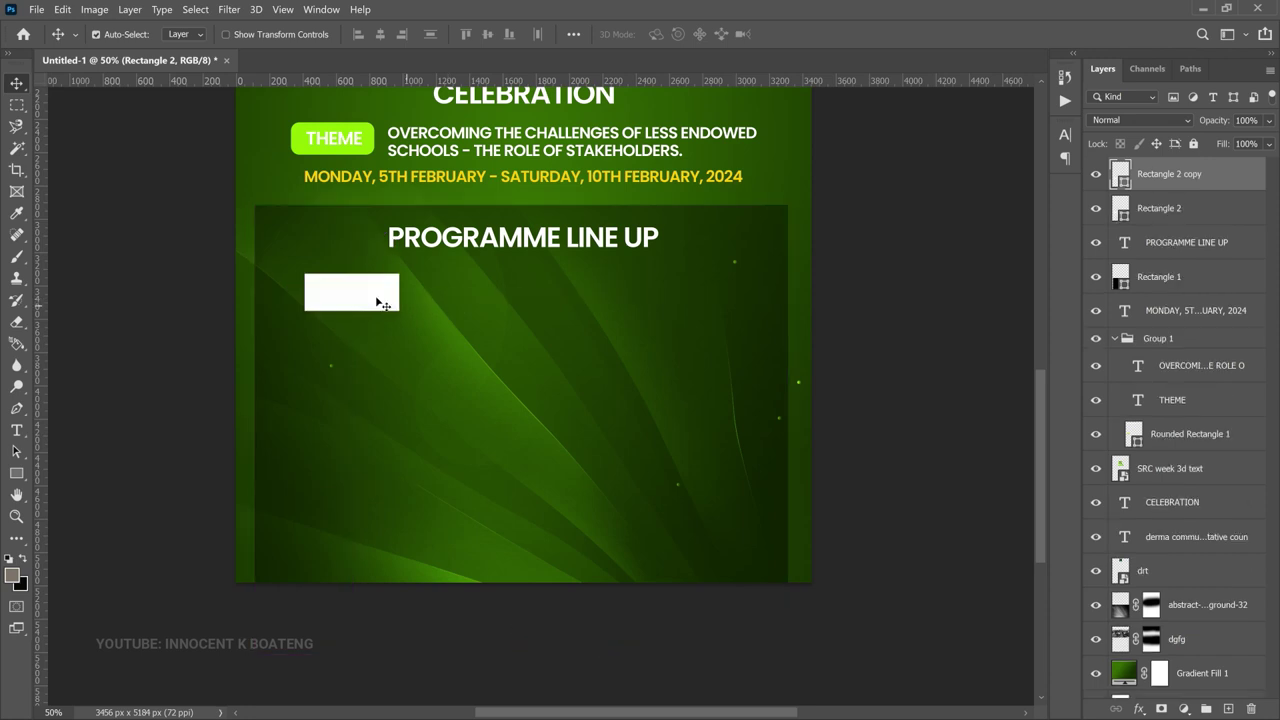
drag(384, 300, 466, 301)
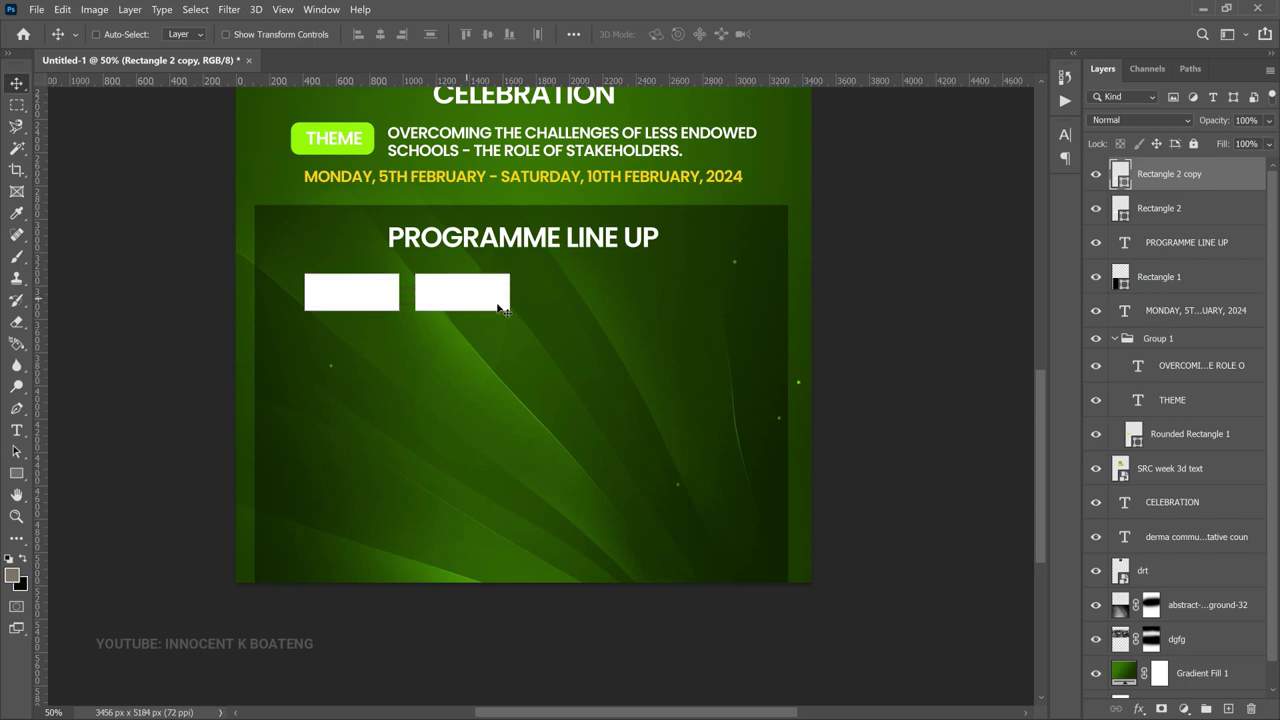
key(ctrl+t)
drag(512, 292, 746, 302)
key(Return)
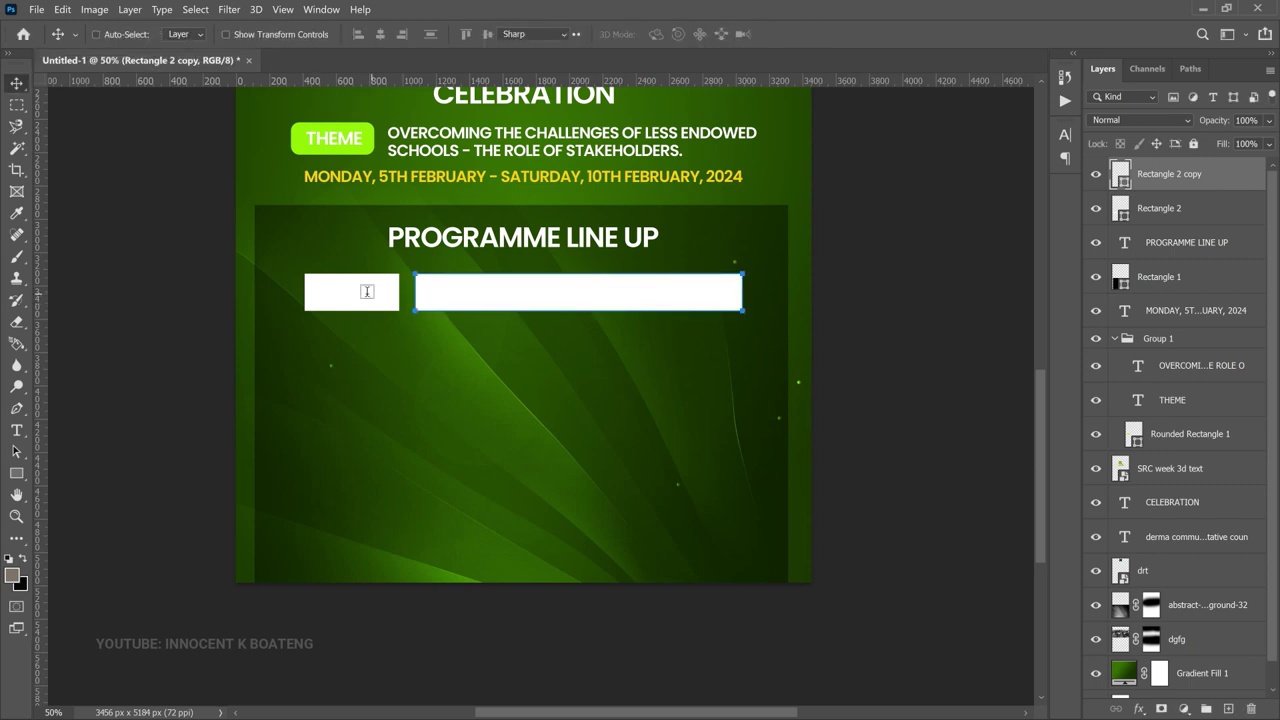
- Add the centred two-line text "MONDAY 5TH FEB. 2024" in dark green inside the small white rectangle
key(t)
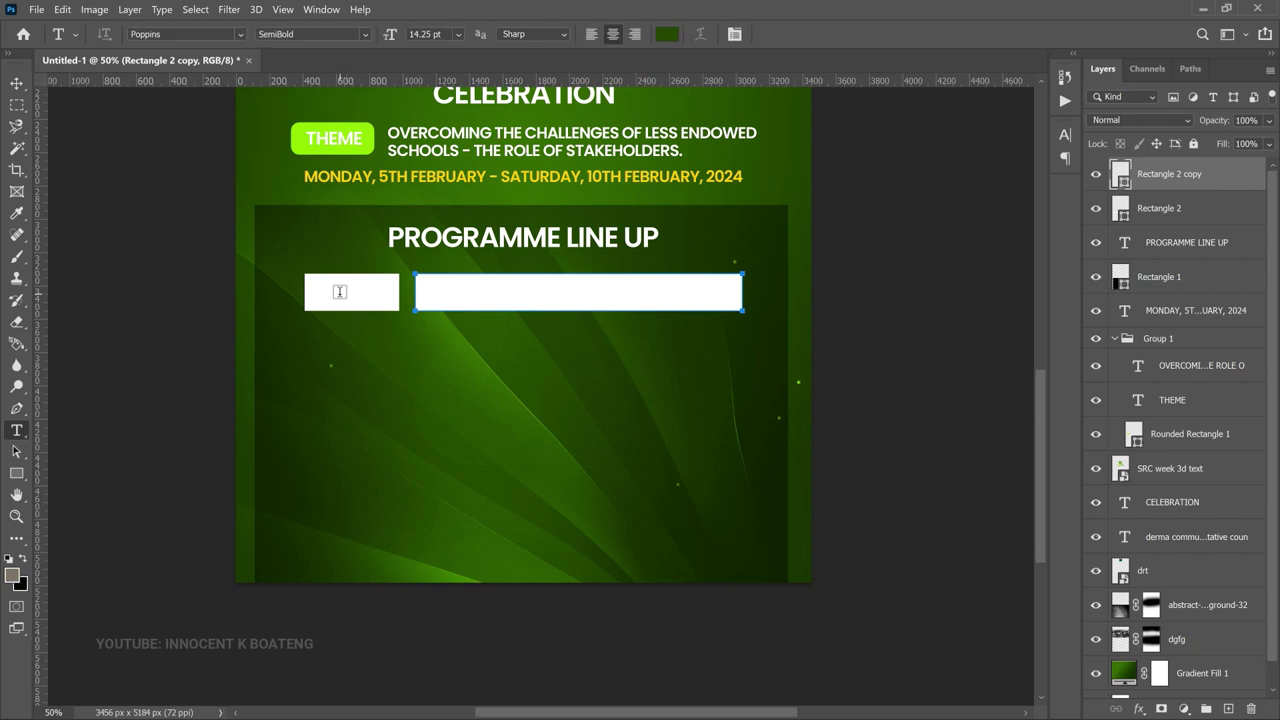
click(320, 291)
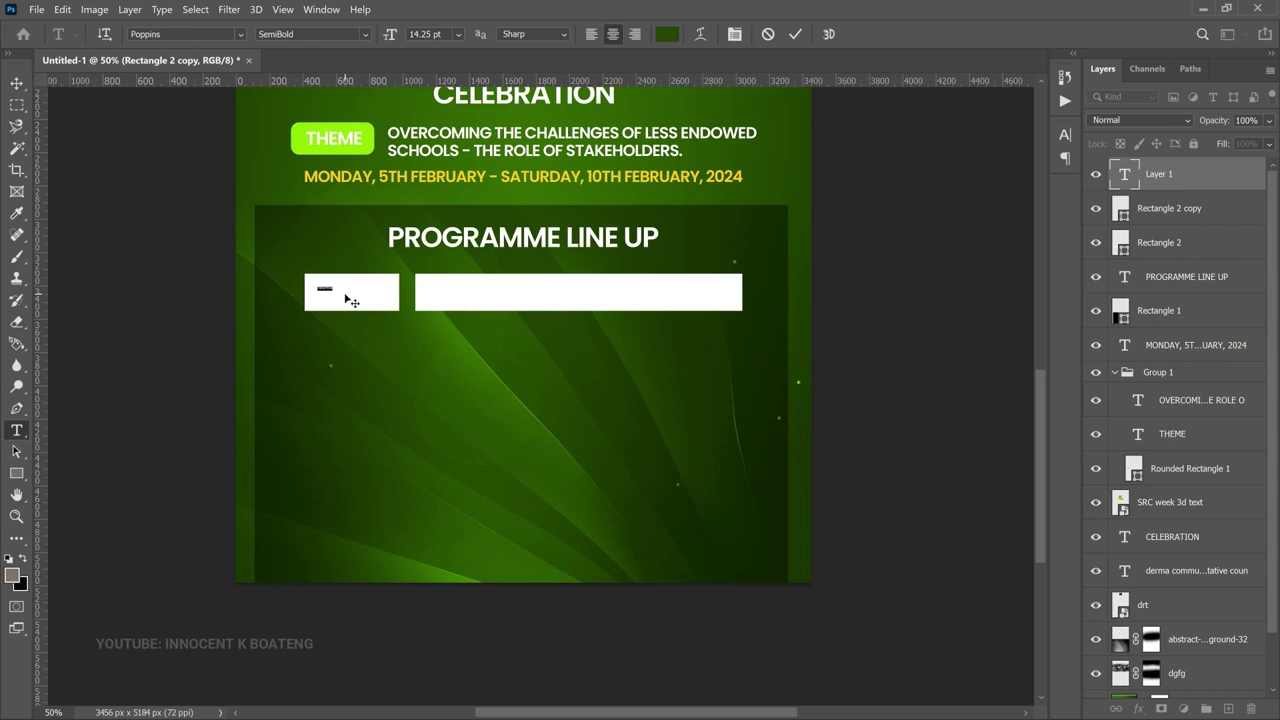
key(ctrl+v)
click(18, 82)
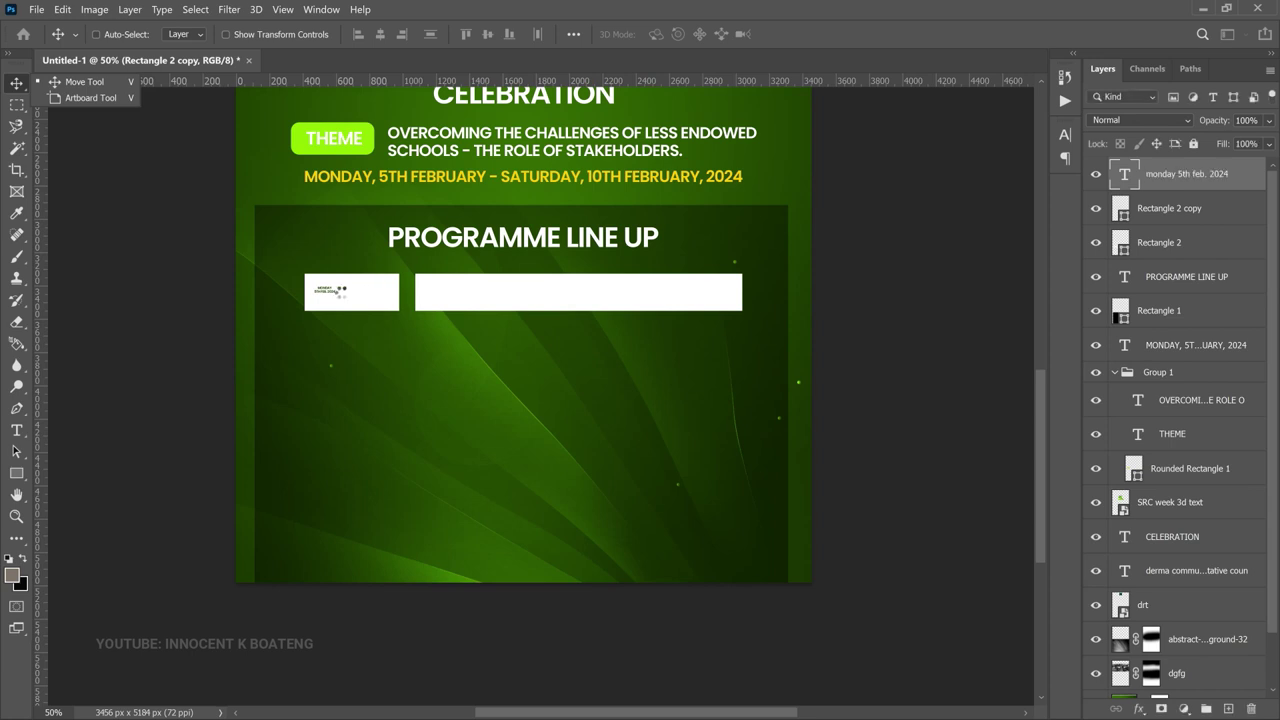
- Enlarge the Monday date text to about 345% and nudge it to sit vertically centred in the small rectangle
key(ctrl+t)
drag(347, 286, 382, 286)
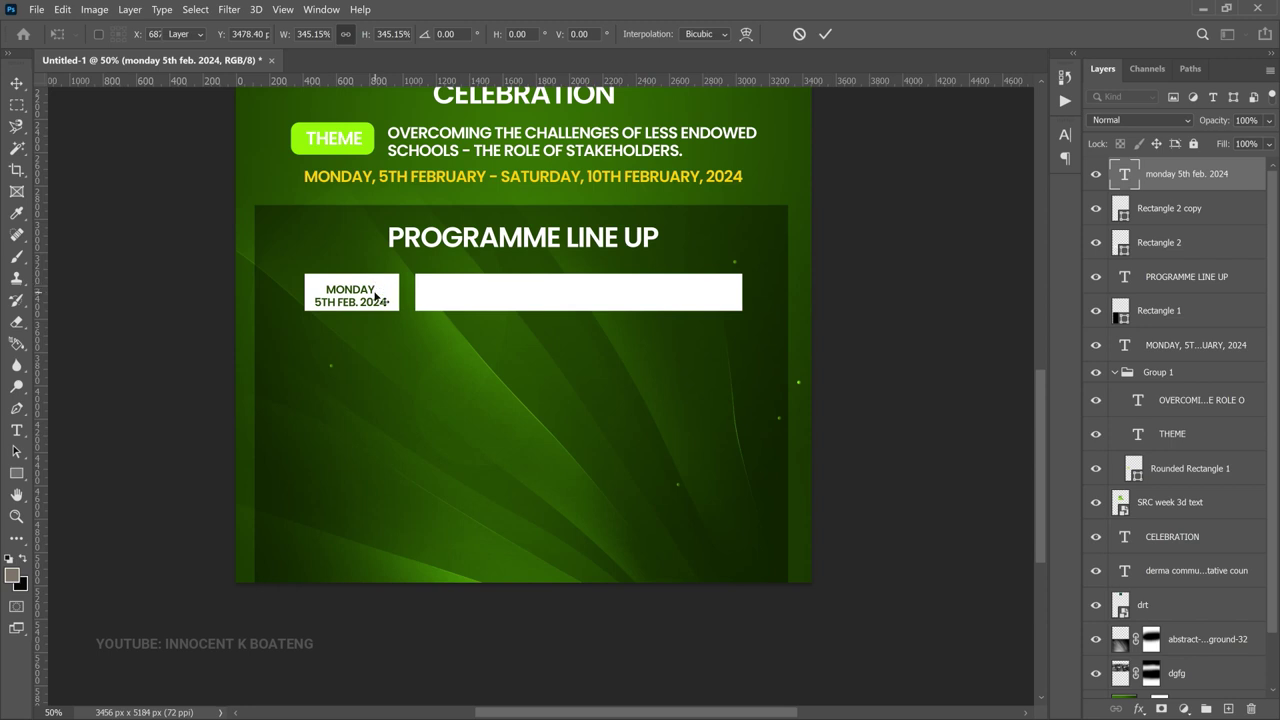
key(Up)
key(Up)
key(Return)
key(Up)
key(Up)
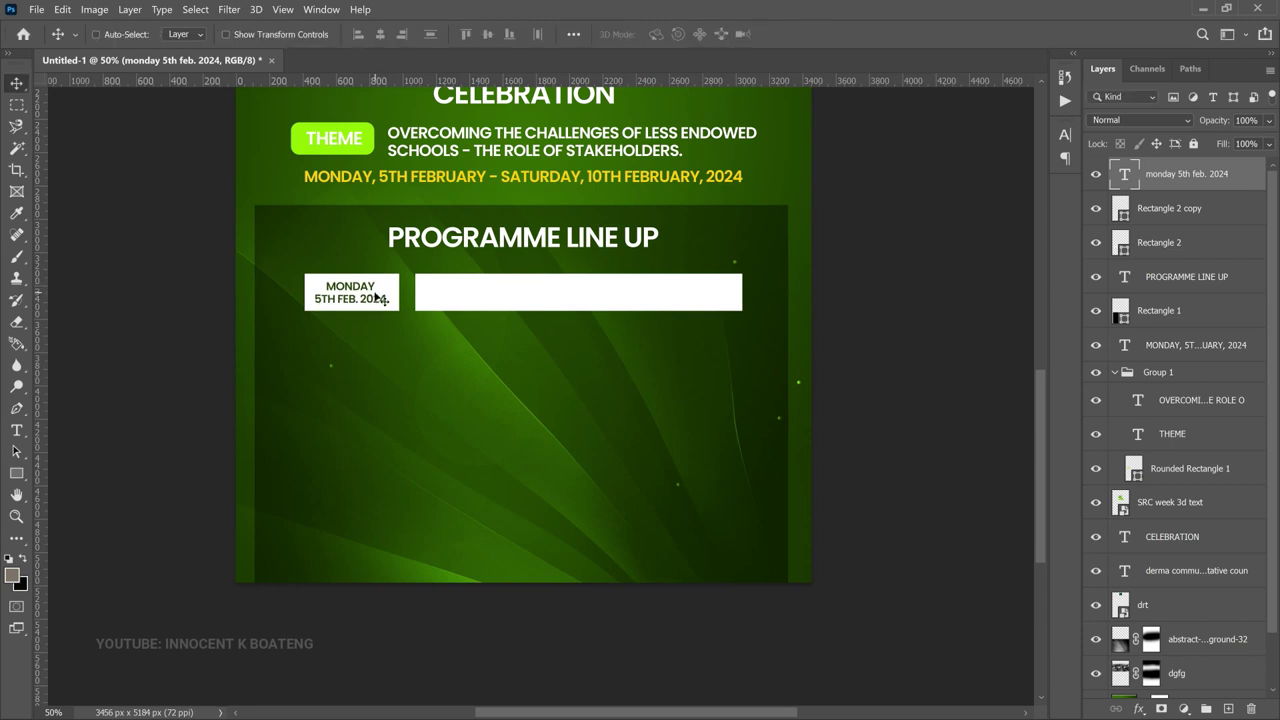
key(Up)
key(Down)
key(Down)
key(Up)
key(Down)
key(ctrl)
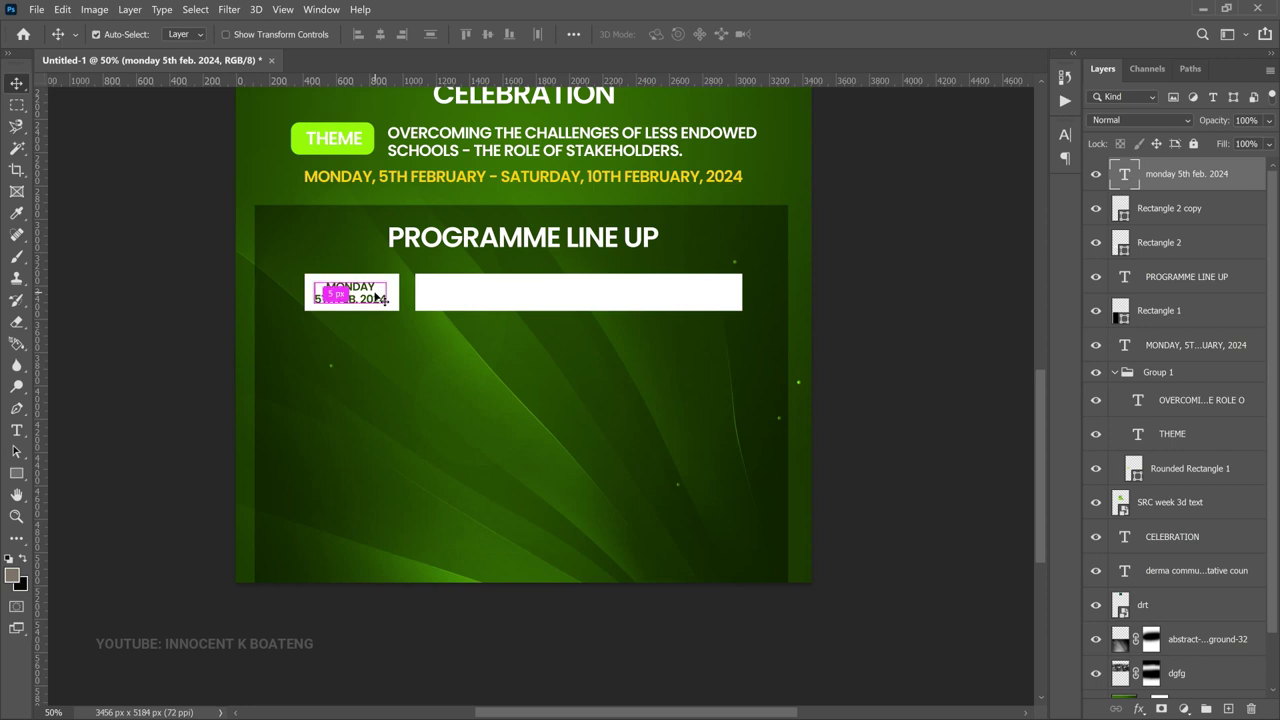
- Duplicate the date text into the wide rectangle, replace it with left-aligned "MORNING CLEAN-UP EXERCISE" on two lines, and place it near the rectangle's start
key(ctrl+j)
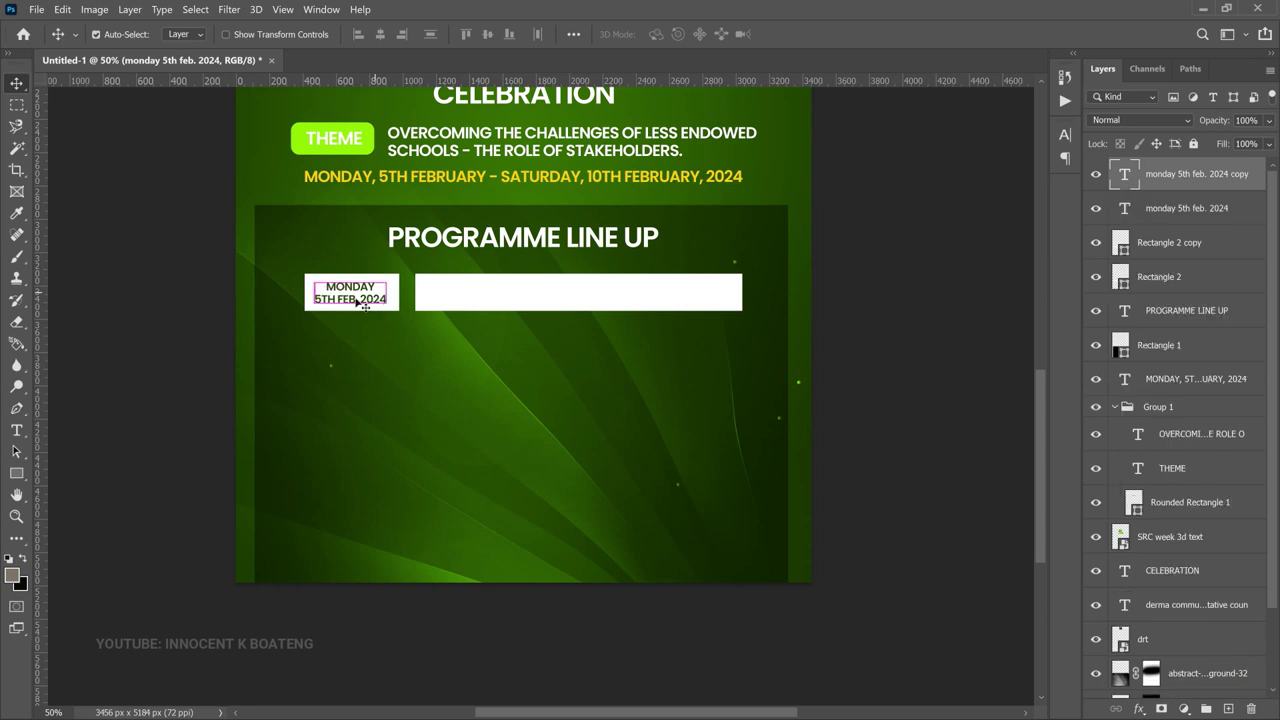
drag(364, 293, 483, 293)
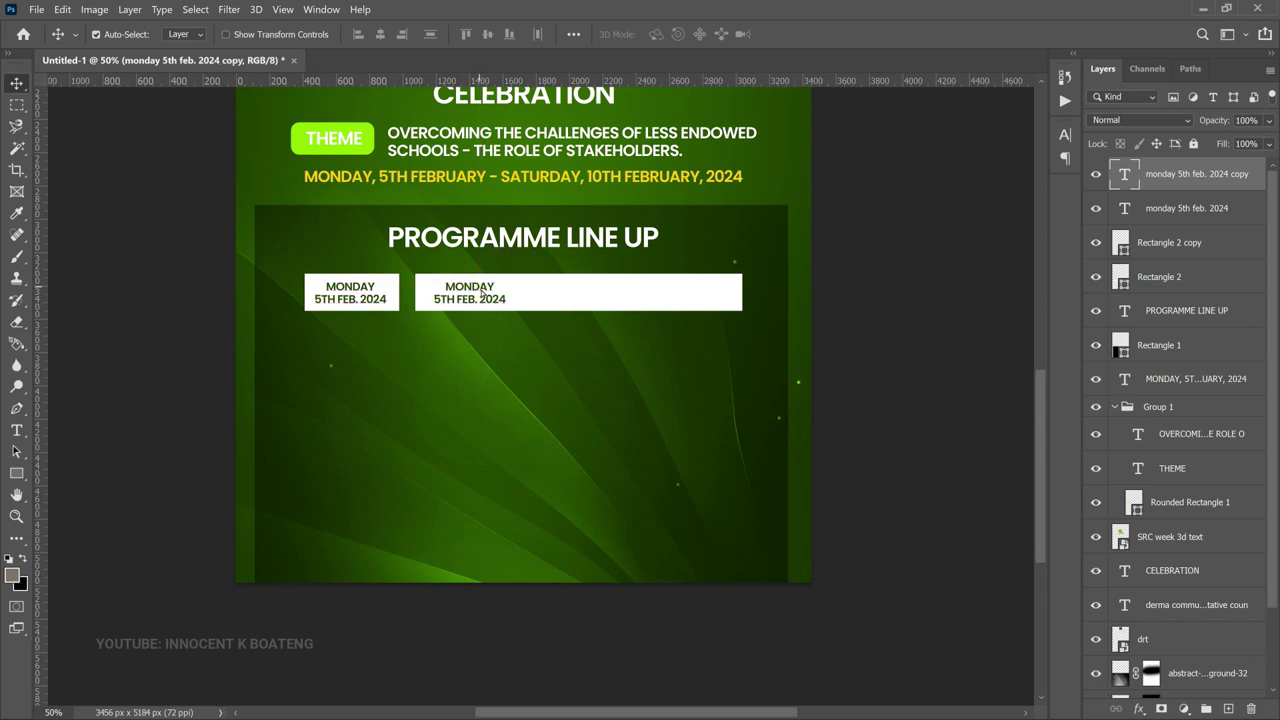
key(ctrl)
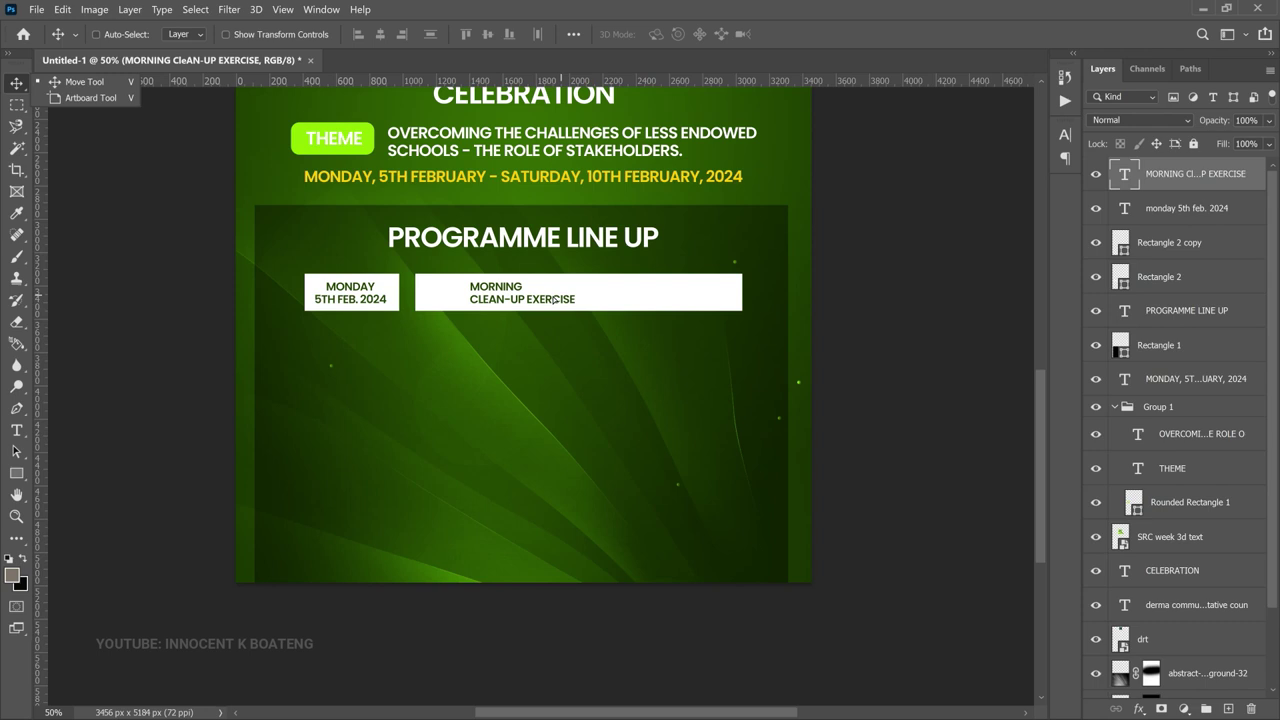
drag(527, 299, 524, 298)
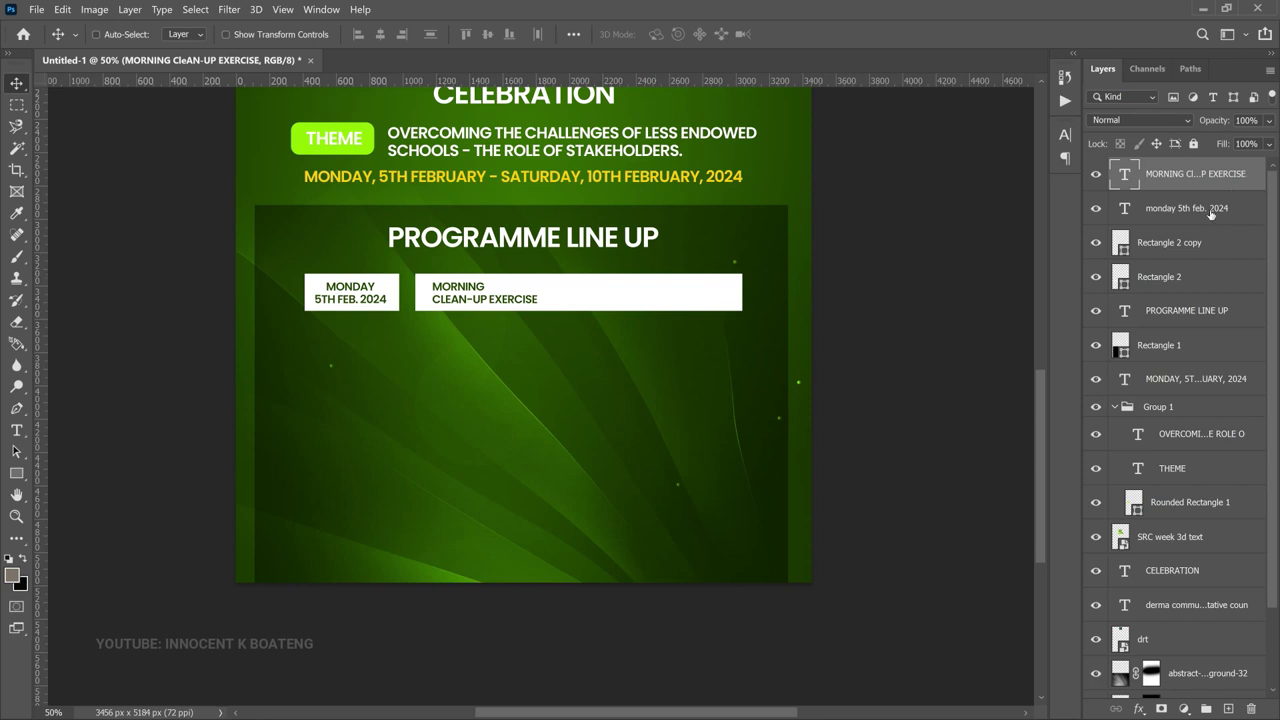
- Group the two white rectangles and their two text layers and name the group "Monday"
shift+click(1172, 276)
key(ctrl+g)
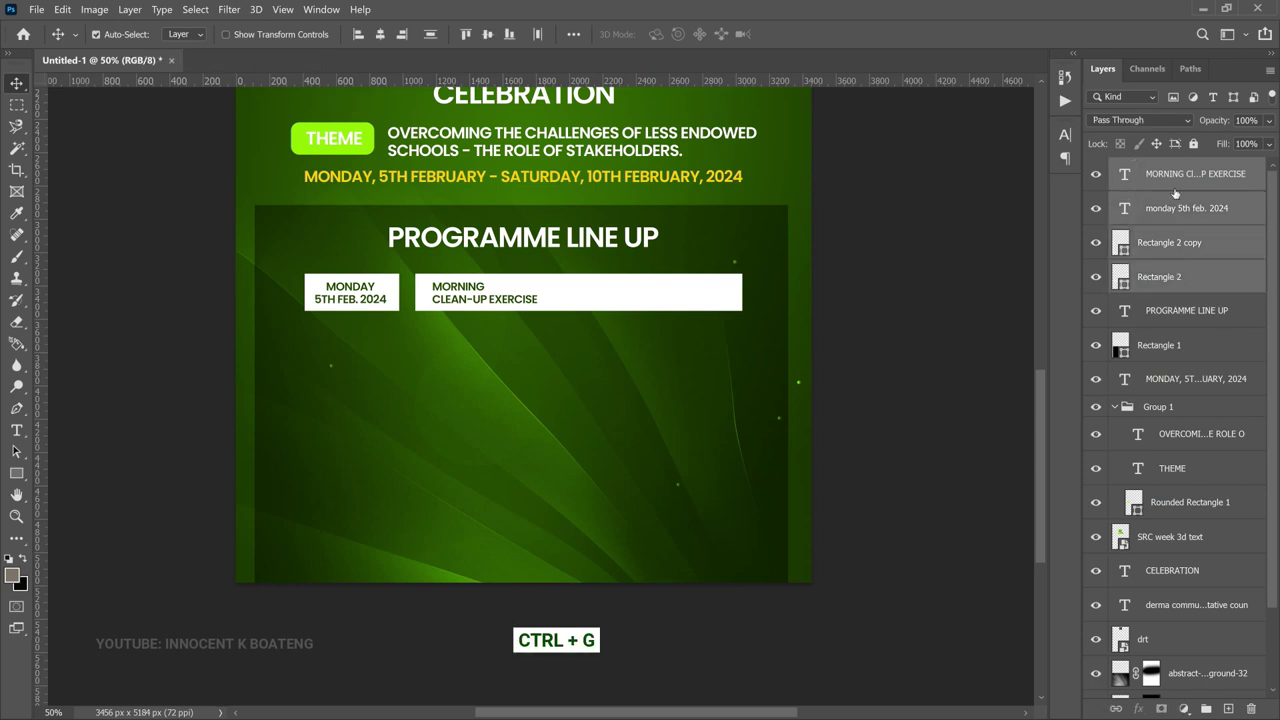
text(Monday)
key(Return)
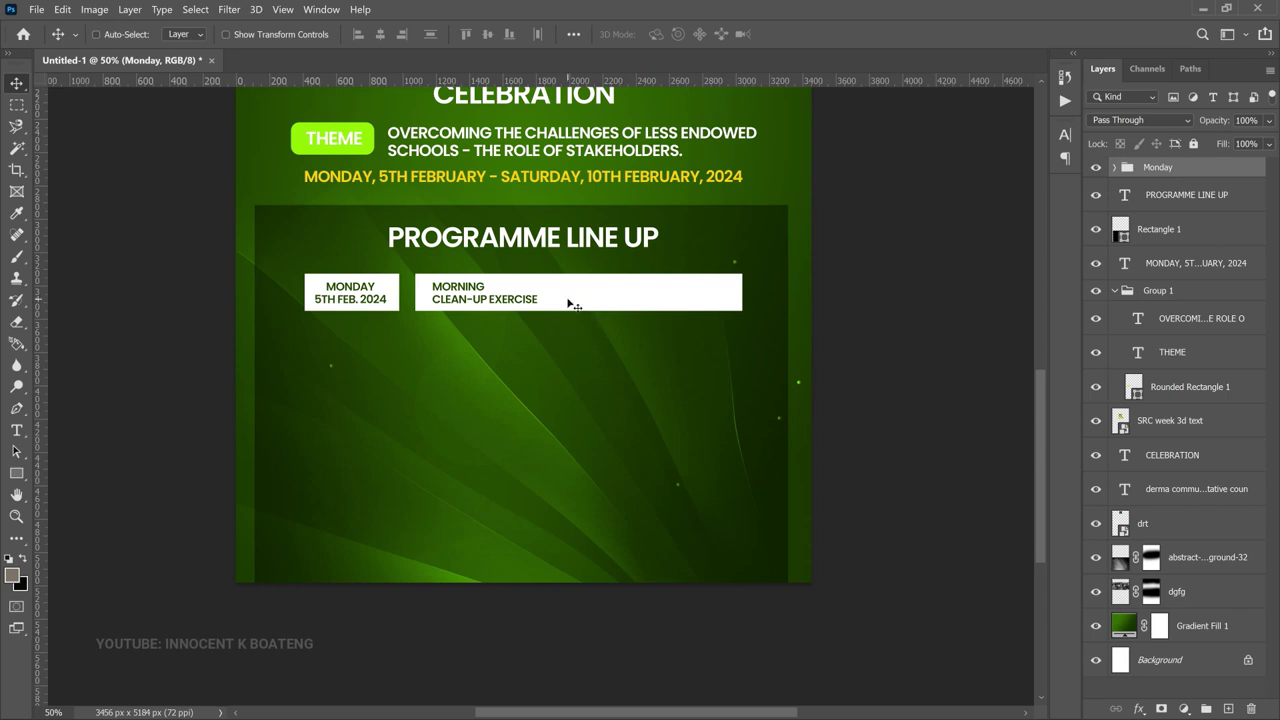
- Duplicate the Monday row four times, stacking the copies below one another to make five rows in the dark panel
key(ctrl+j)
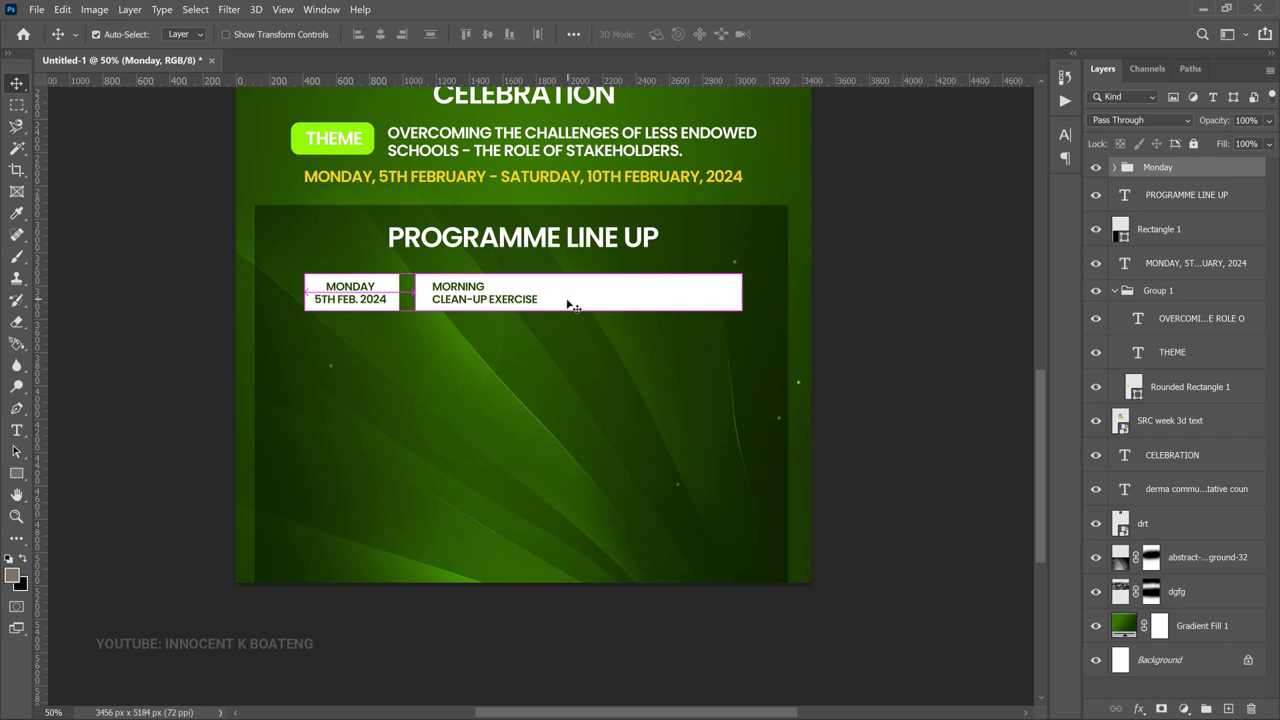
drag(565, 352, 566, 352)
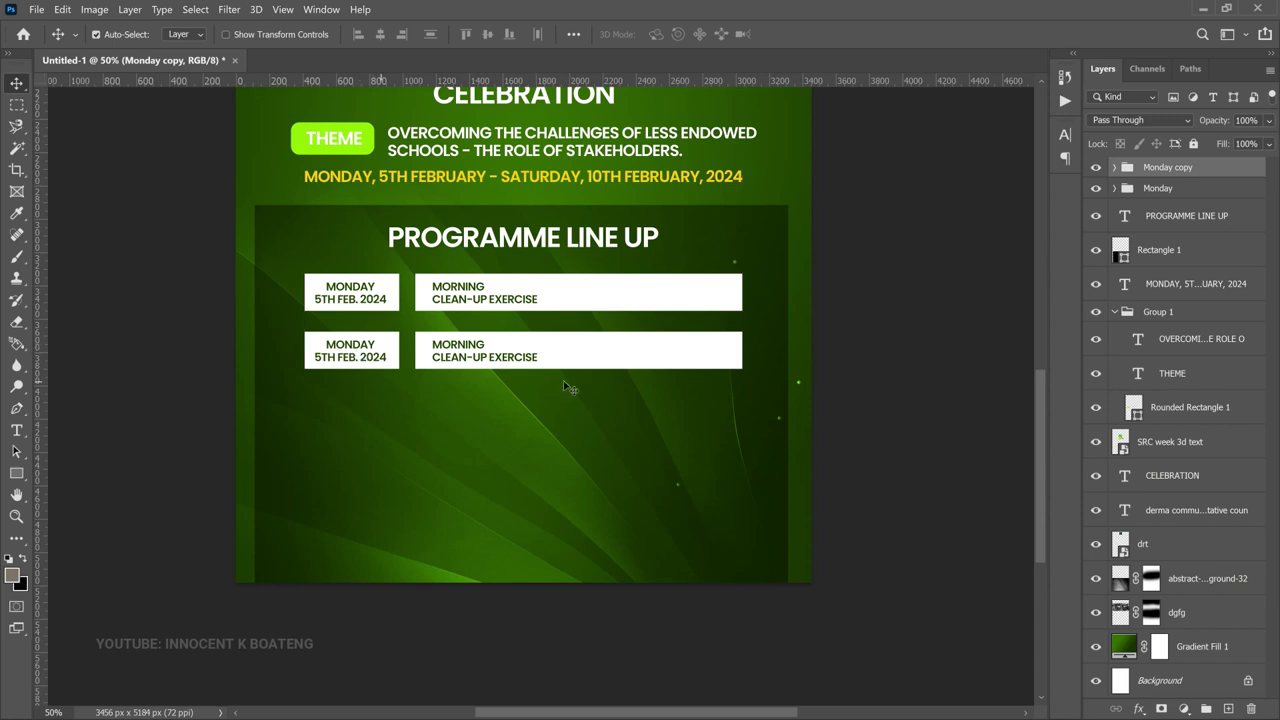
scroll(564, 381, down, 1)
scroll(575, 380, down, 2)
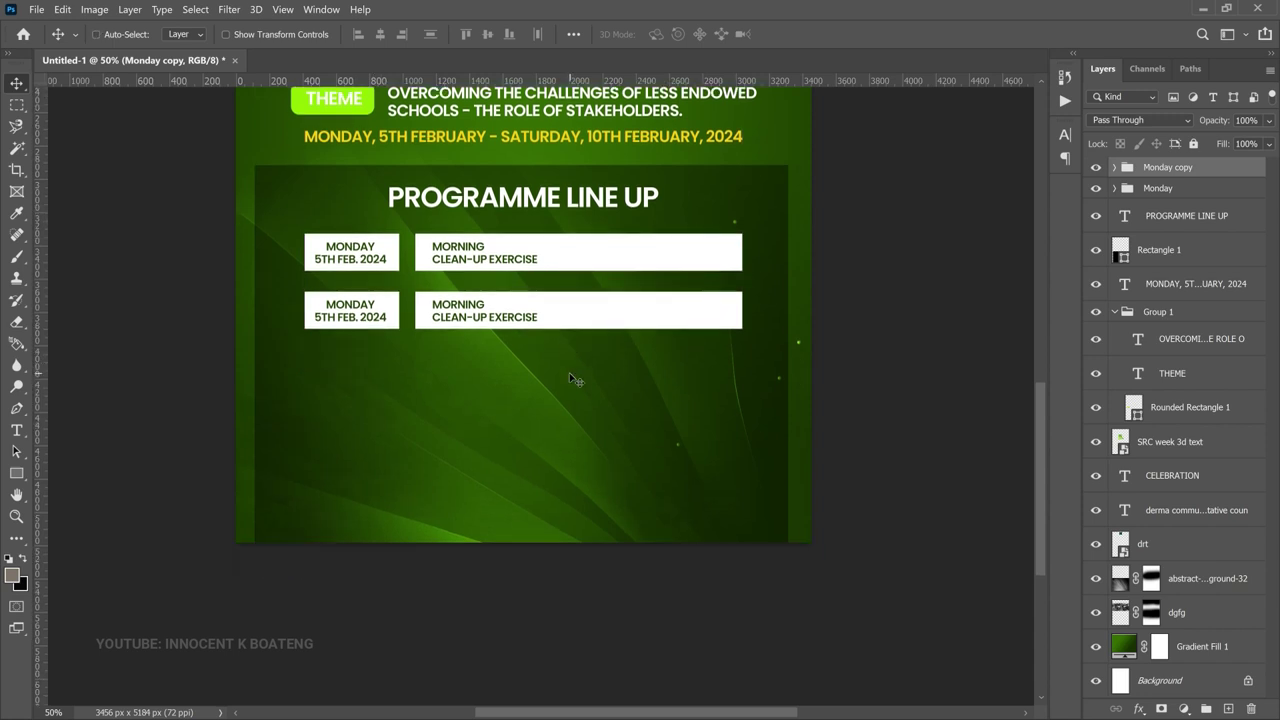
key(ctrl)
drag(572, 323, 553, 384)
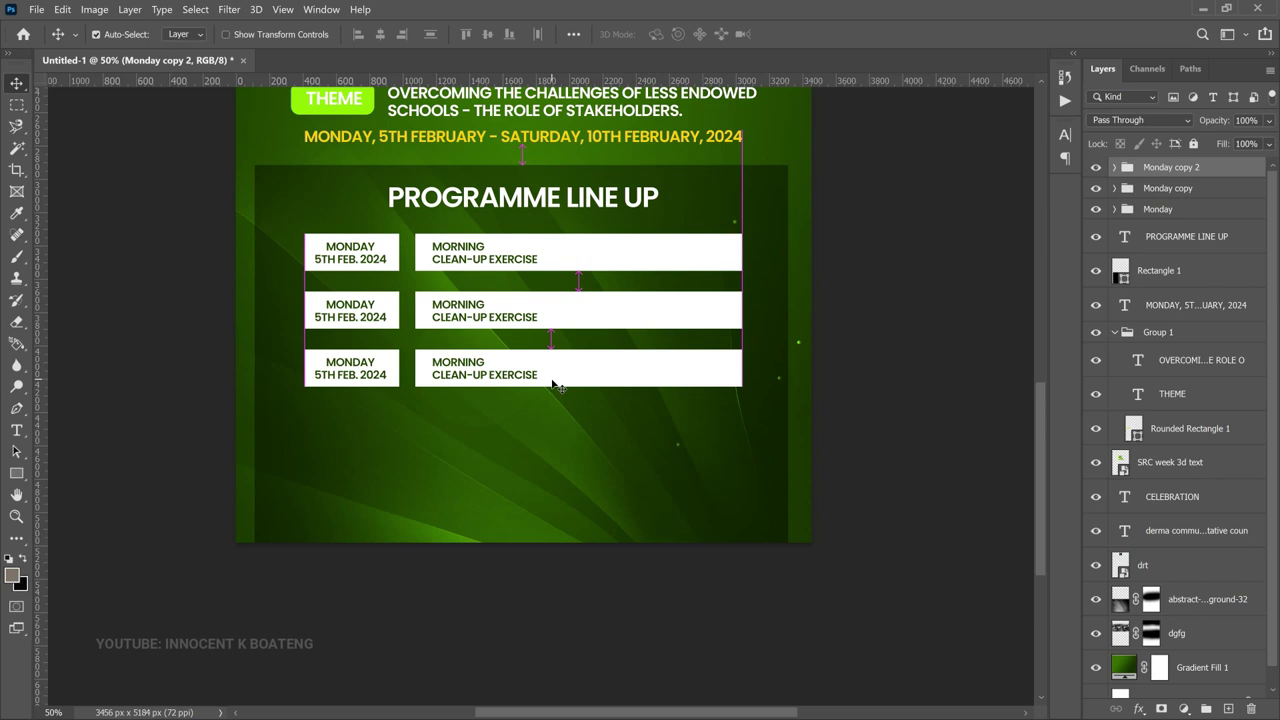
drag(540, 363, 548, 422)
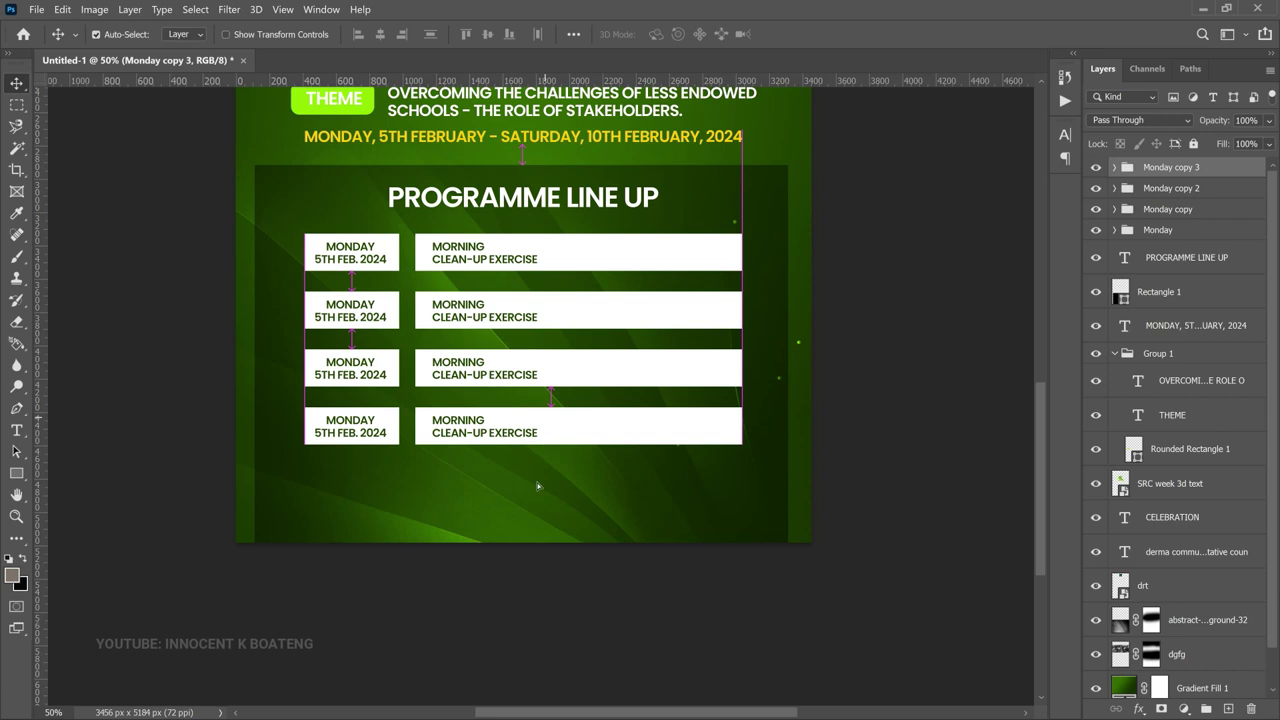
drag(537, 495, 538, 549)
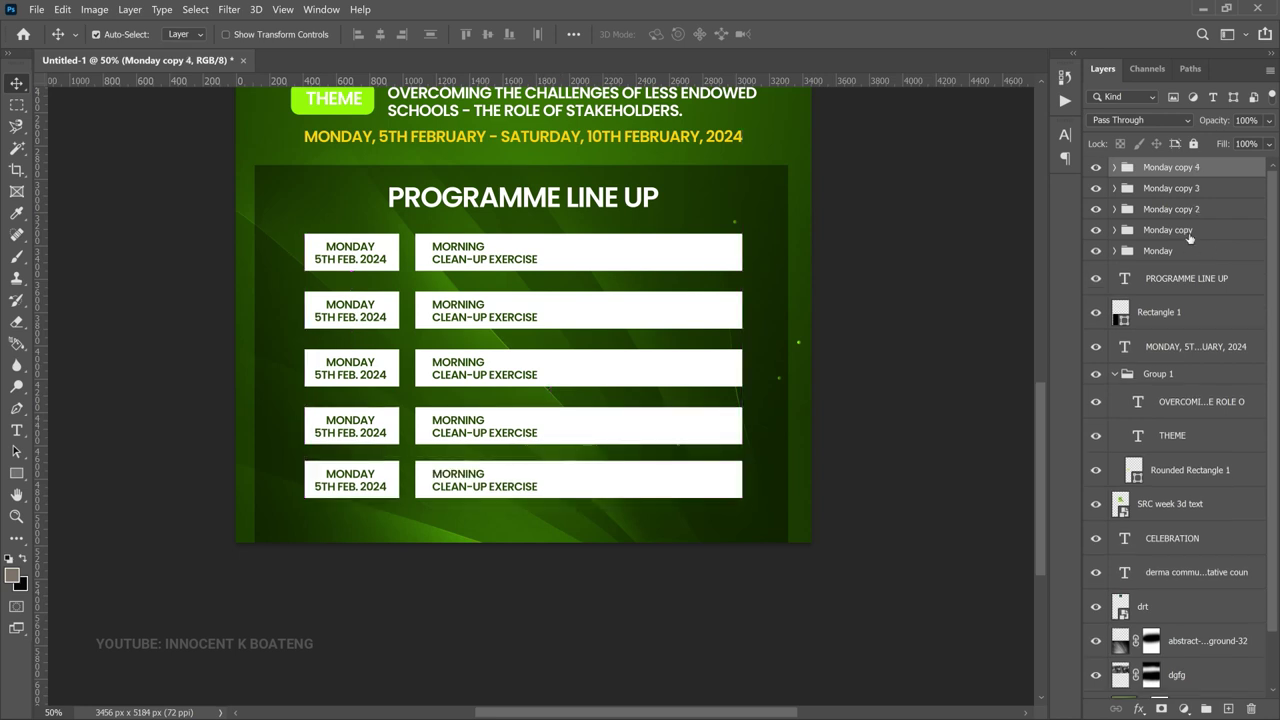
- Nudge the second programme row (Monday copy) up to narrow the gap below the first row
click(1189, 232)
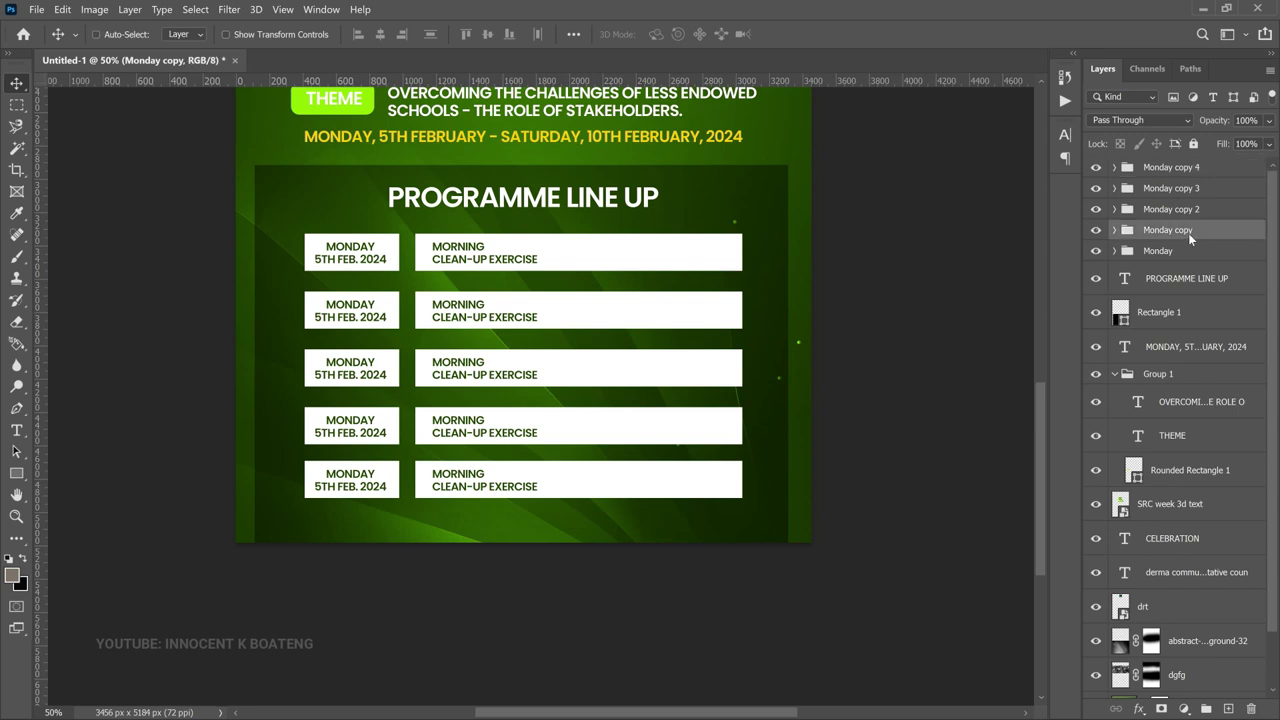
key(Up)
key(Up)
key(Up)
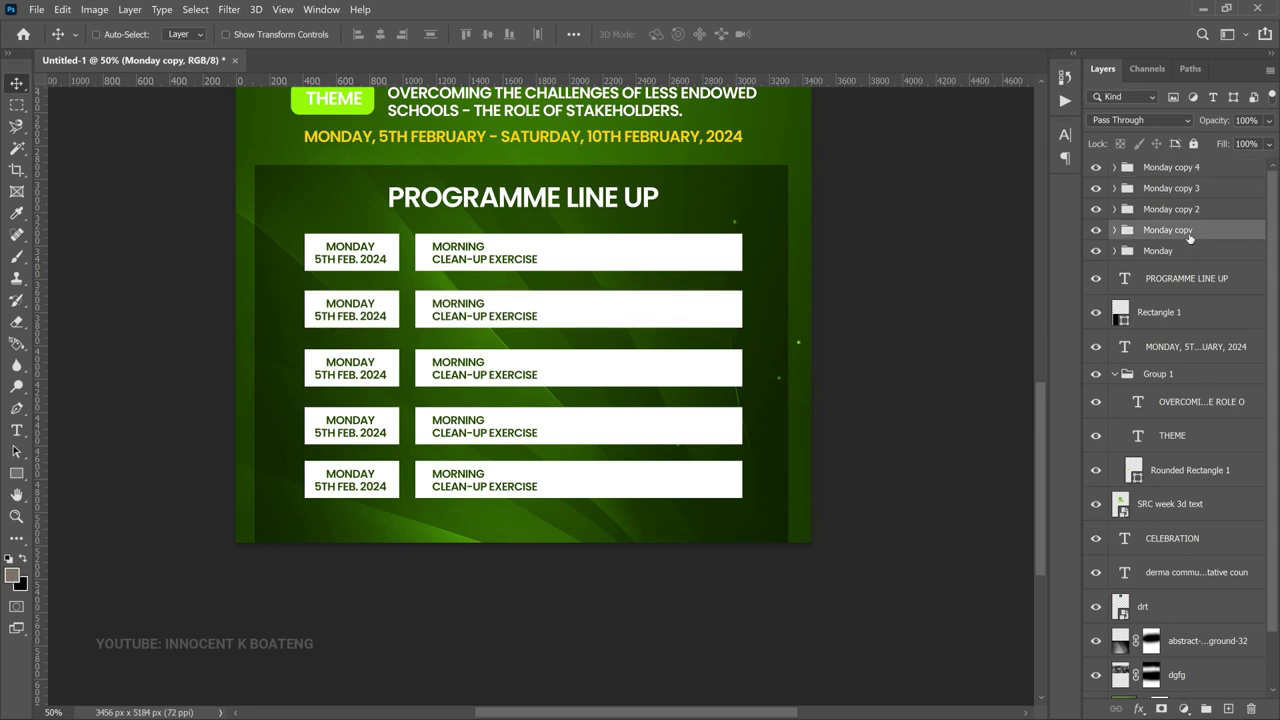
key(Up)
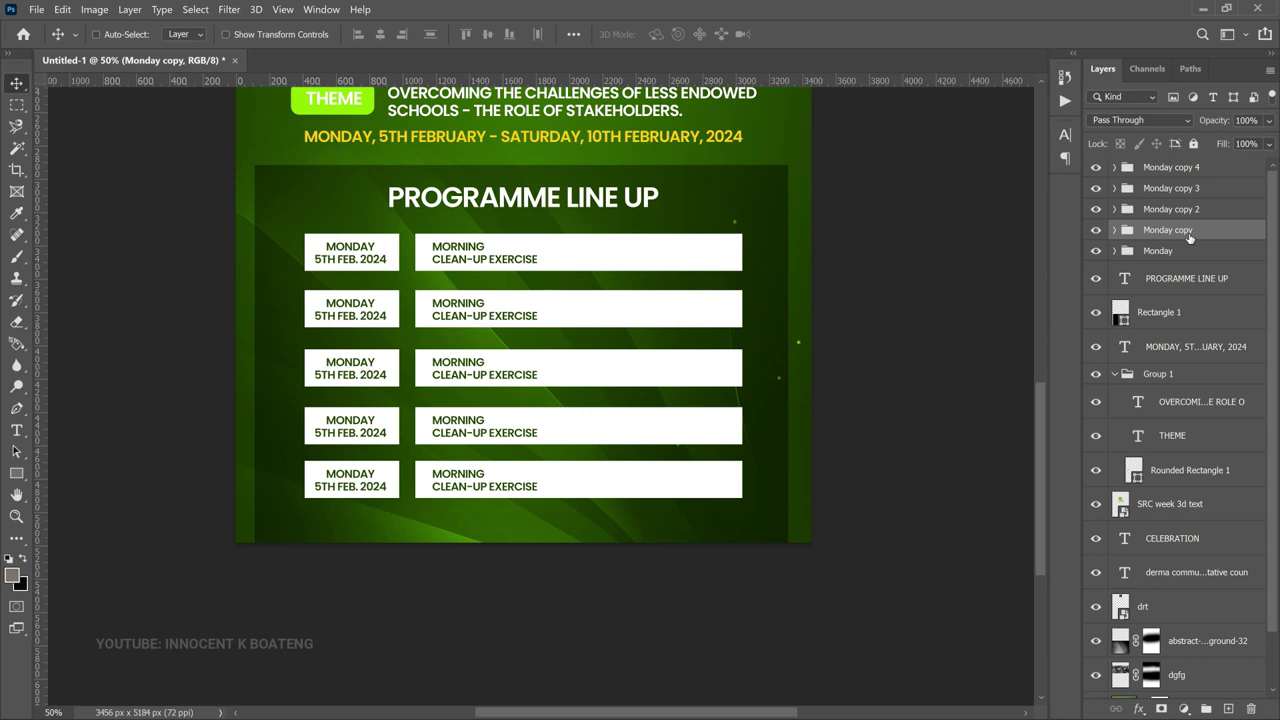
key(Up)
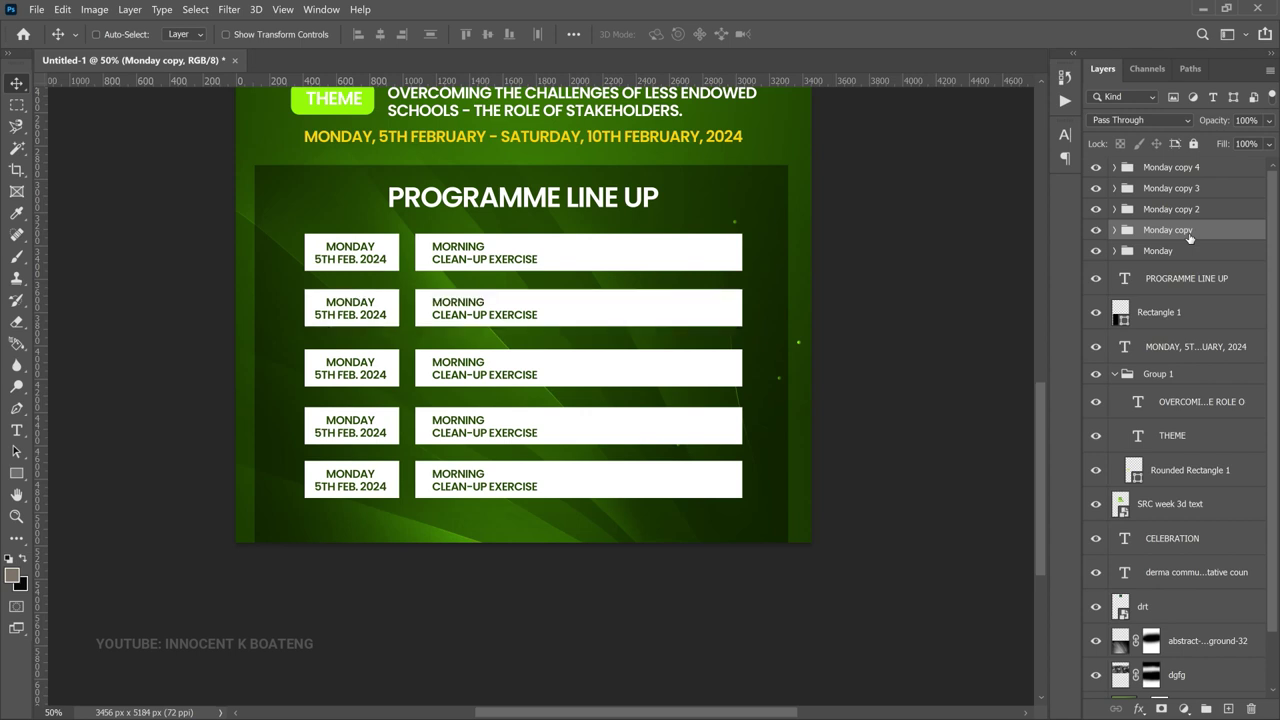
key(Up)
key(Up)
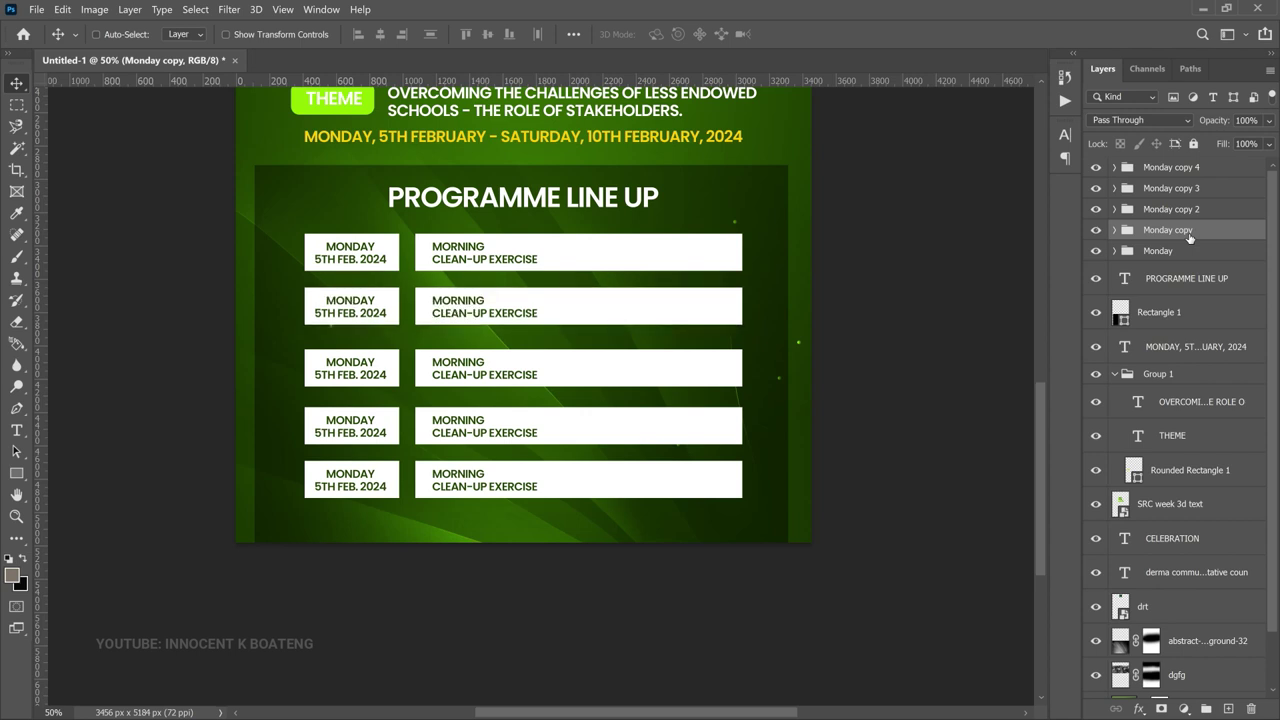
key(Up)
key(Up)
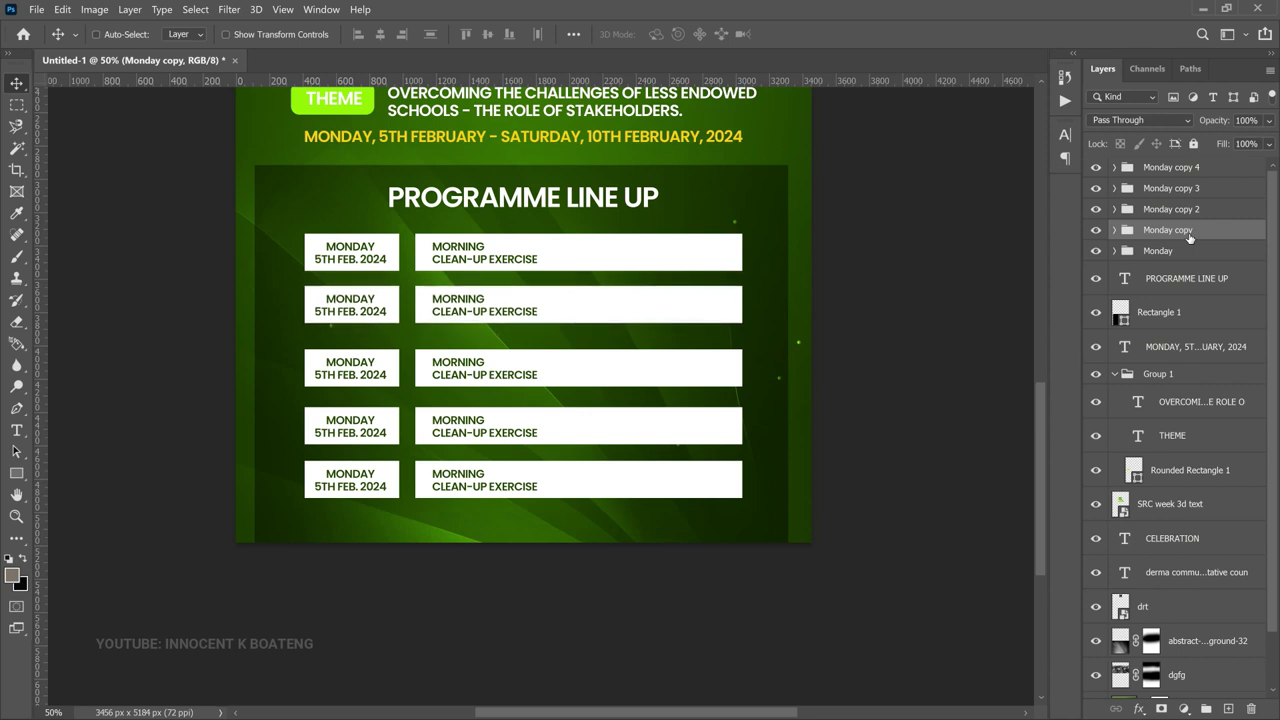
key(Up)
key(Up)
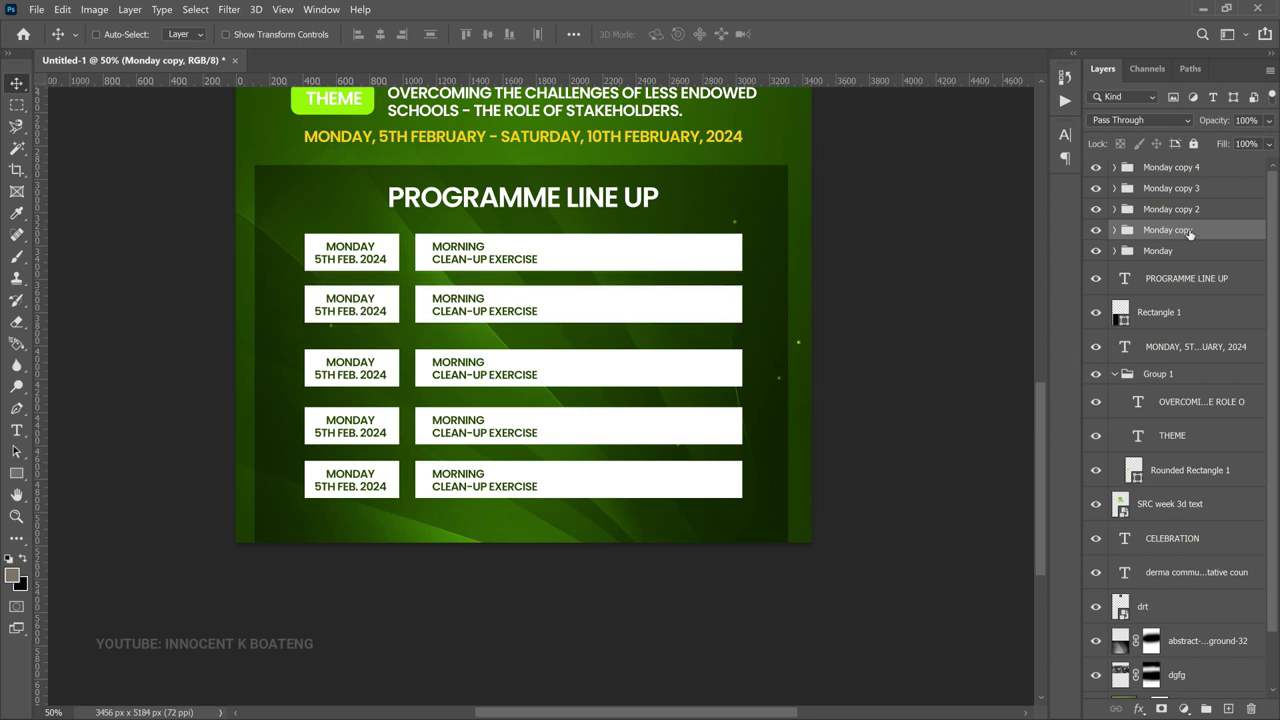
key(Up)
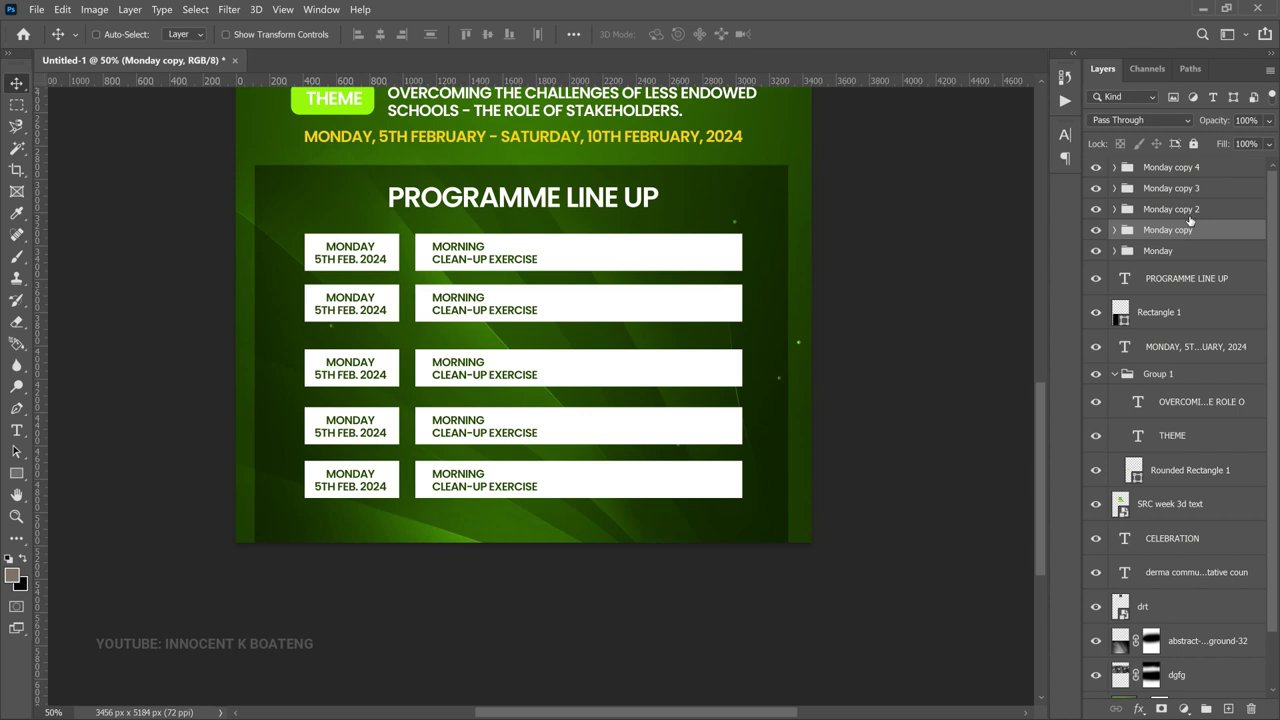
- Move the third, fourth and fifth programme rows up so the gaps between the rows are even
click(1190, 211)
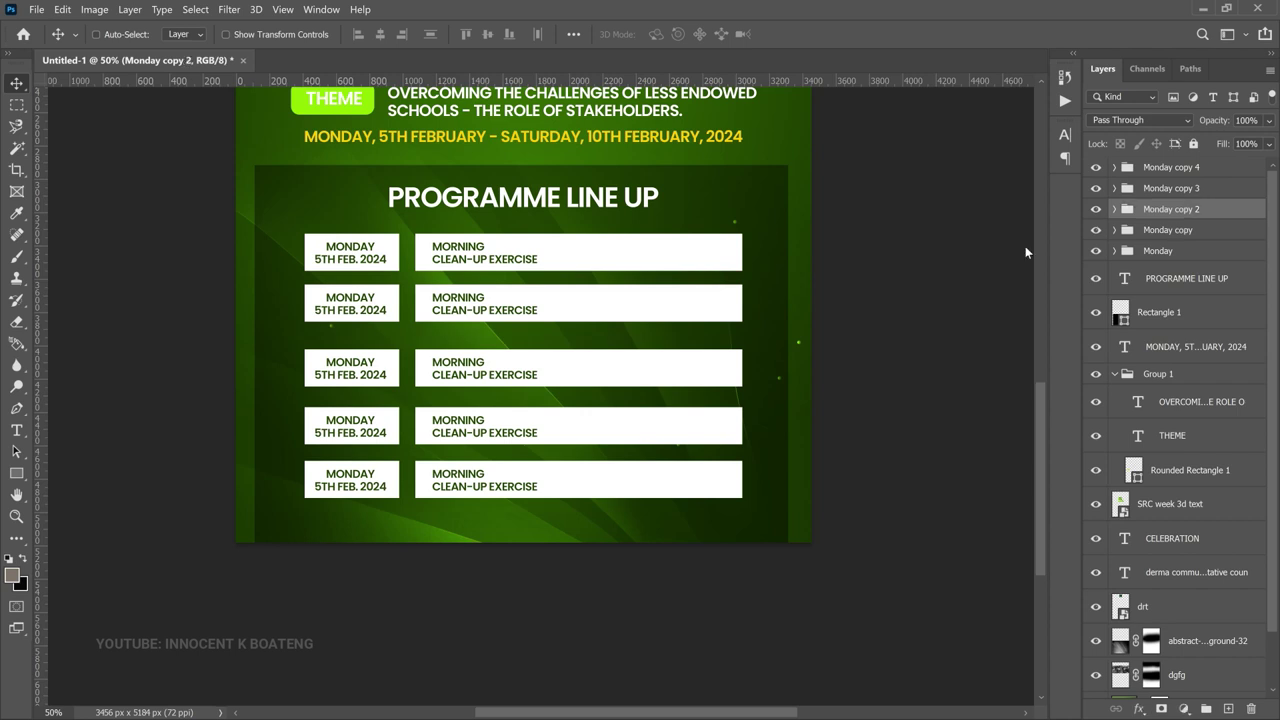
drag(591, 357, 591, 343)
ctrl+click(588, 413)
mouse_move(588, 413)
mouse_down()
mouse_move(606, 372)
mouse_move(600, 391)
mouse_up()
mouse_move(580, 466)
mouse_down()
mouse_move(586, 437)
mouse_move(577, 456)
mouse_up()
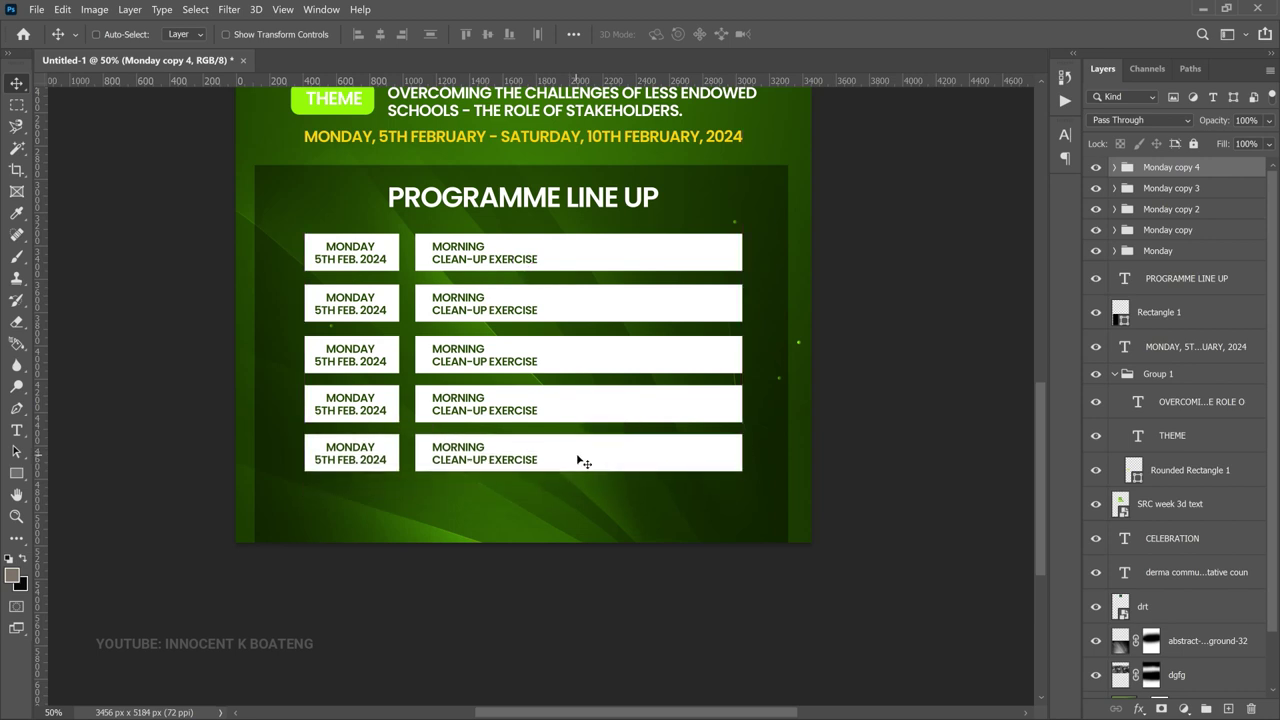
- Duplicate the fifth programme row and place the copy below it as a sixth row with a matching gap
key(ctrl+j)
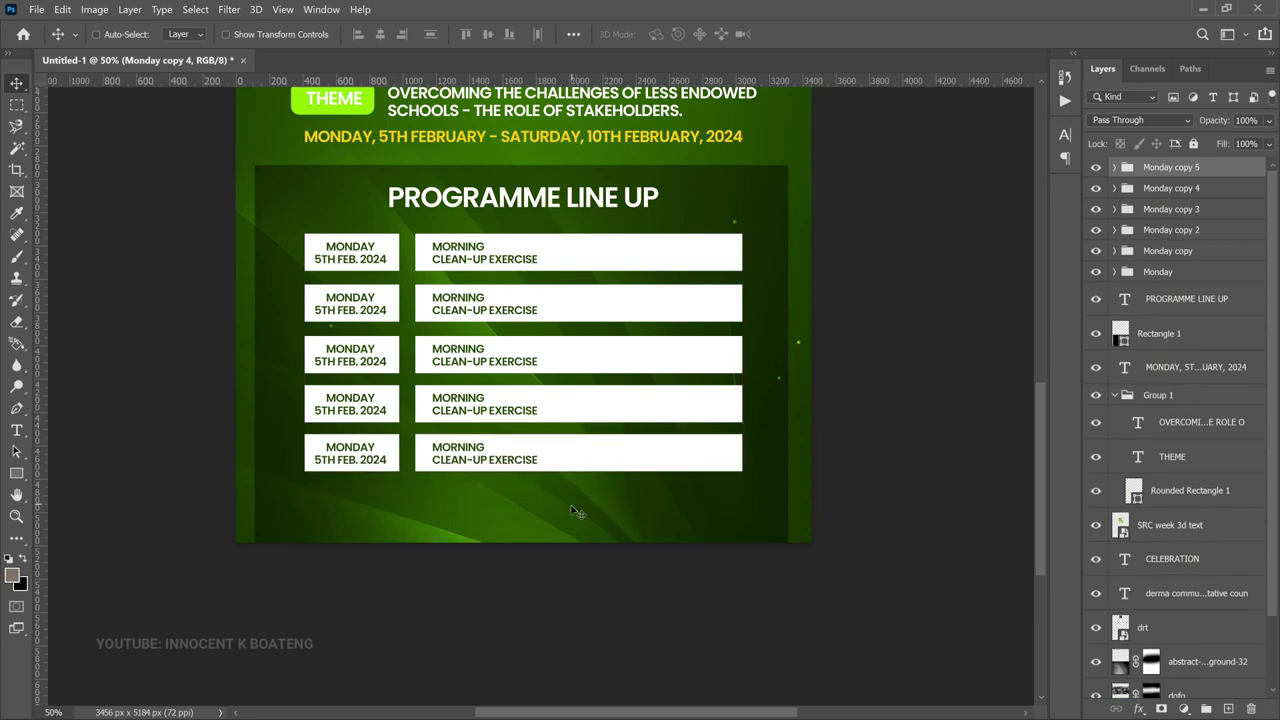
key(shift+Down)
key(shift+Down)
key(shift+Down)
key(shift+Down)
key(shift+Down)
key(shift+Down)
key(shift+Down)
key(shift+Down)
key(shift+Down)
key(shift+Down)
key(shift+Down)
key(shift+Down)
key(shift+Down)
key(shift+Down)
key(shift+Down)
key(shift+Down)
key(shift+Down)
key(shift+Down)
key(shift+Down)
key(shift+Down)
drag(572, 521, 576, 502)
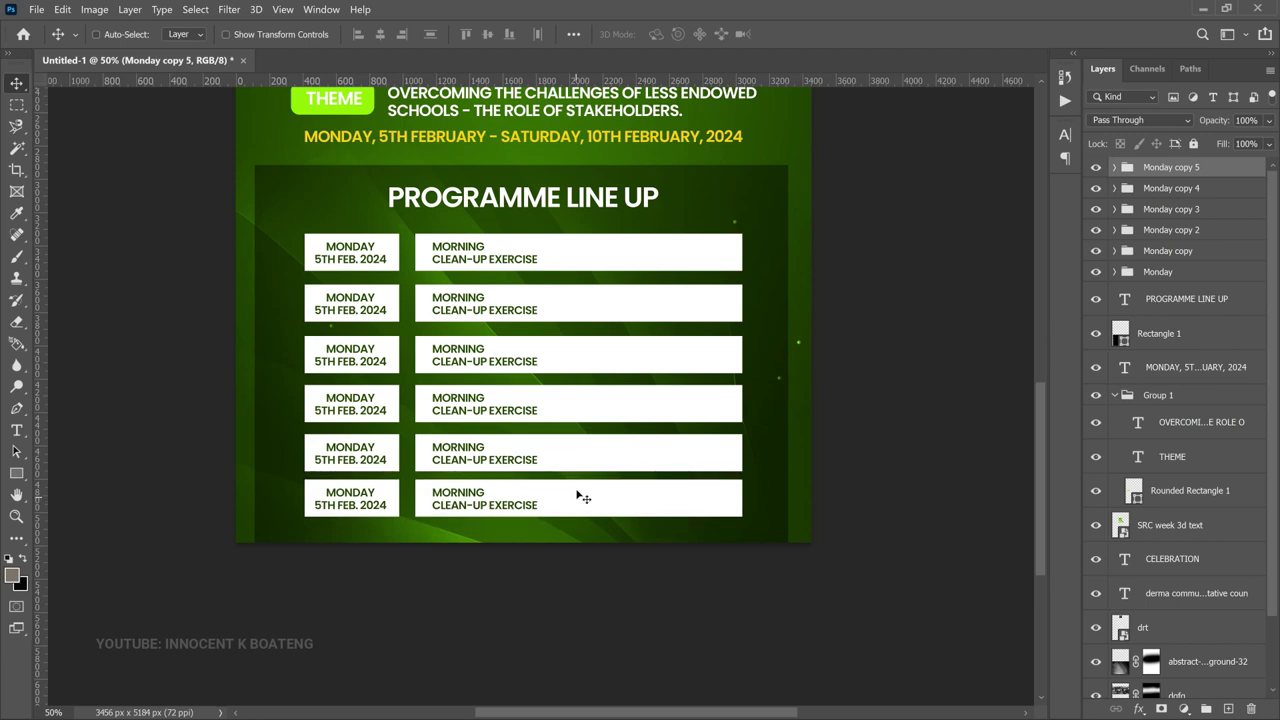
key(Down)
key(Down)
key(Down)
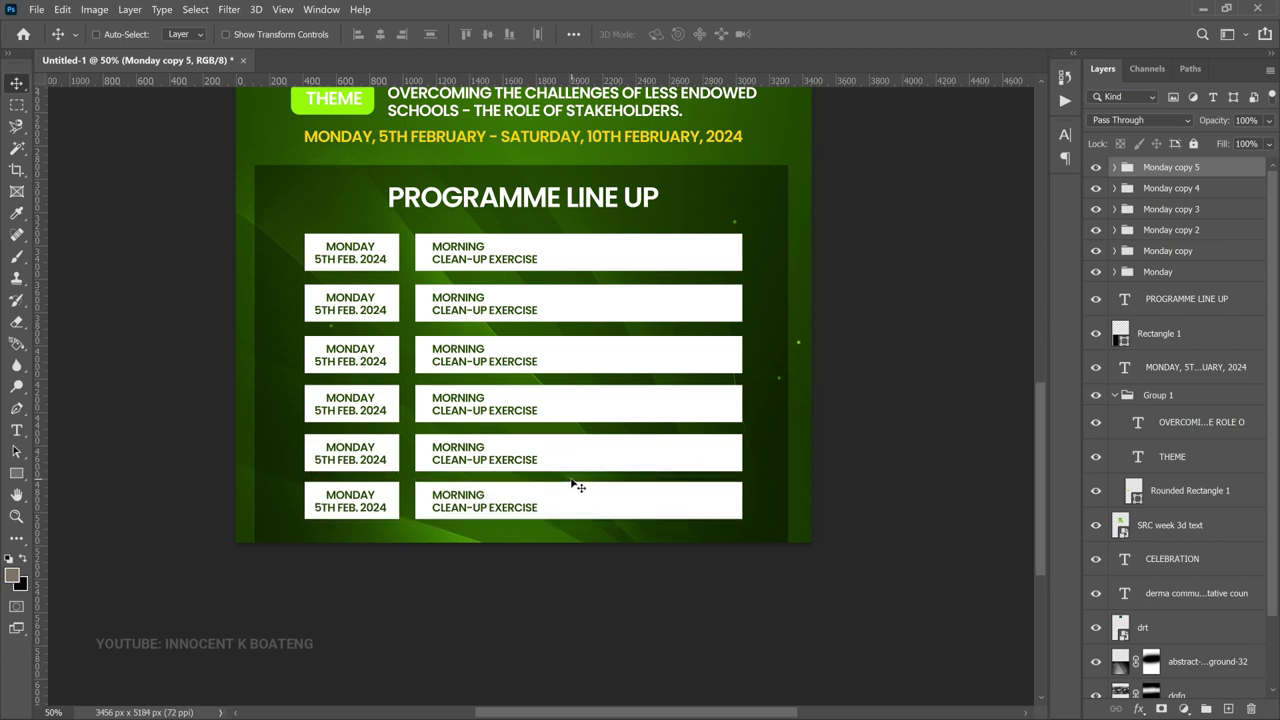
key(Down)
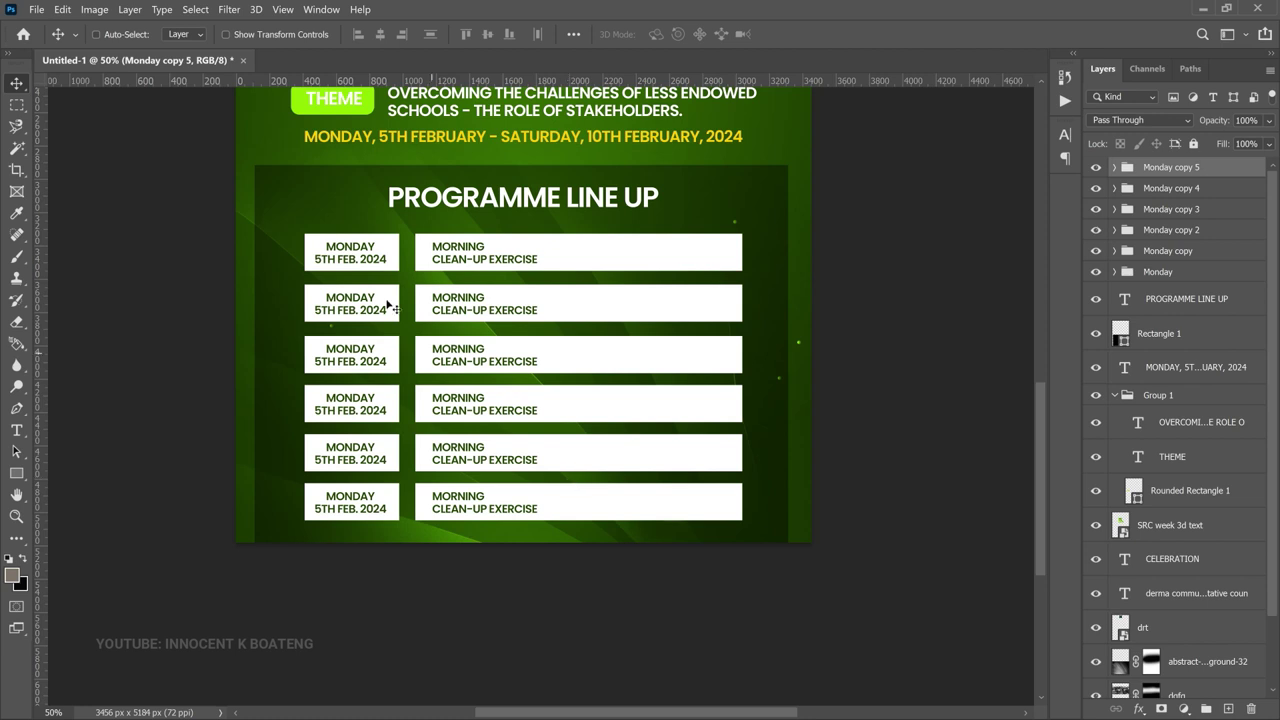
- Change the day name in the second programme row to "TUESDAY"
key(t)
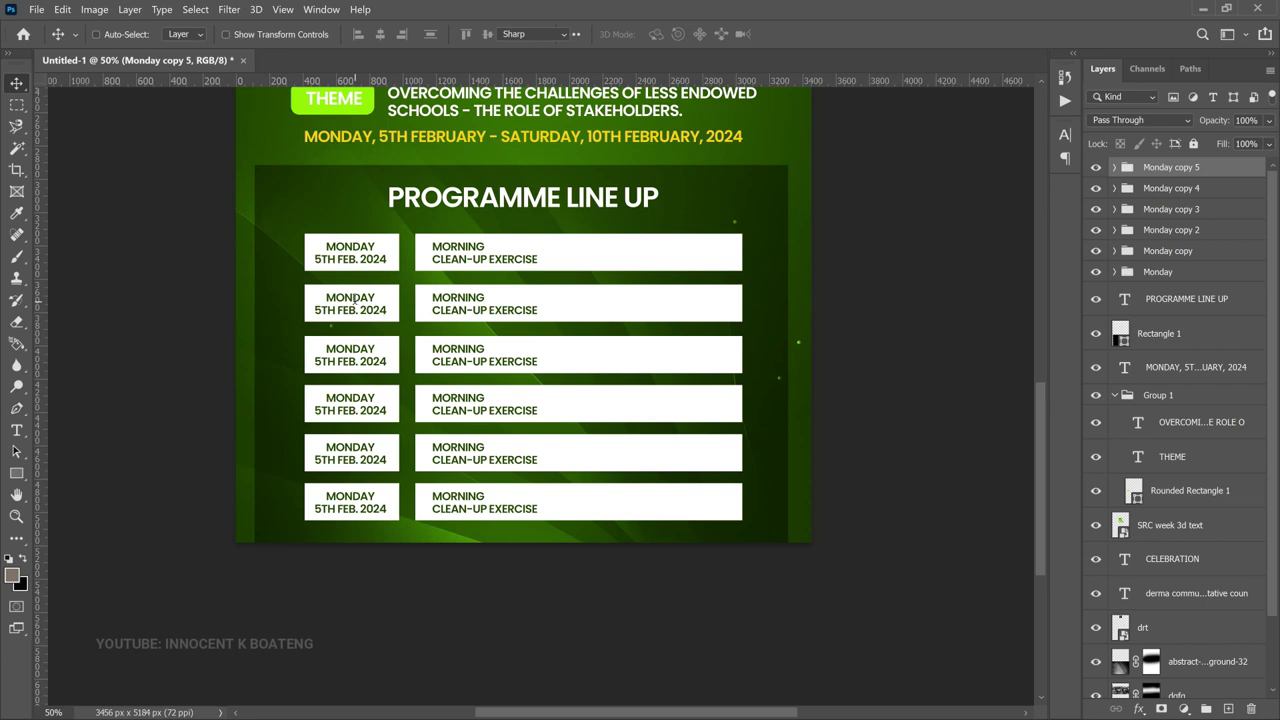
click(353, 298)
click(353, 298)
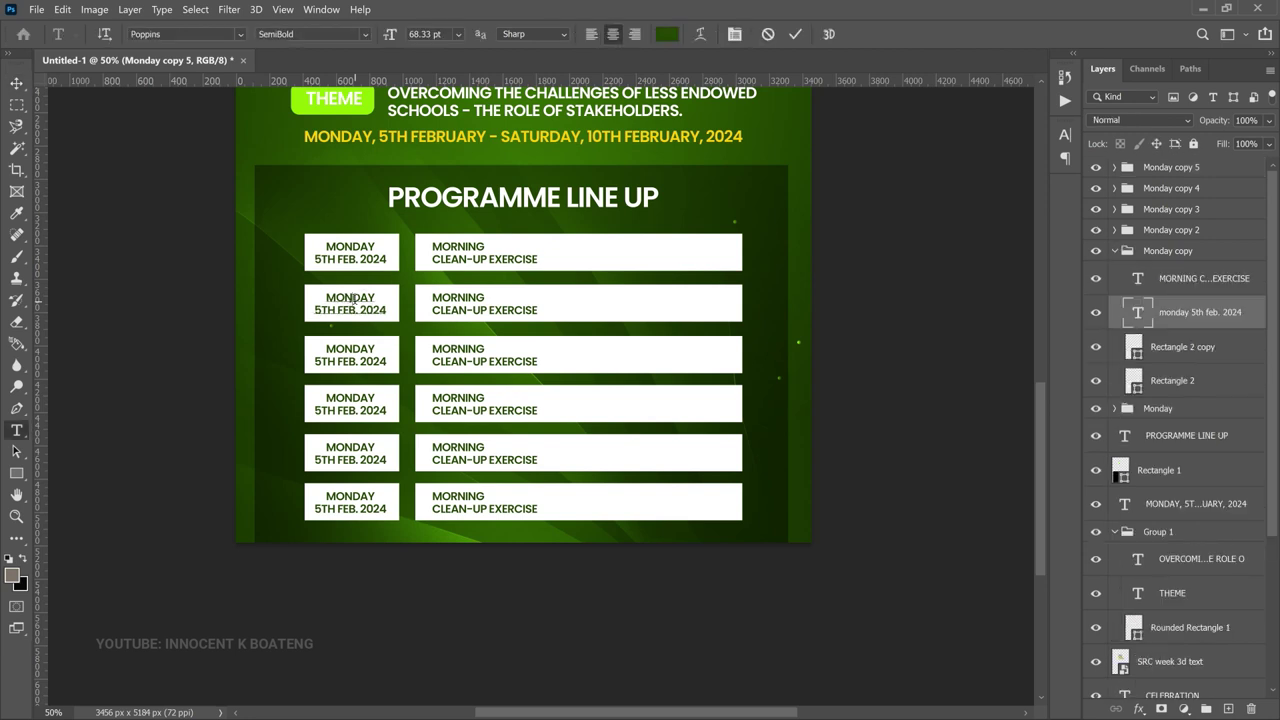
double_click(385, 298)
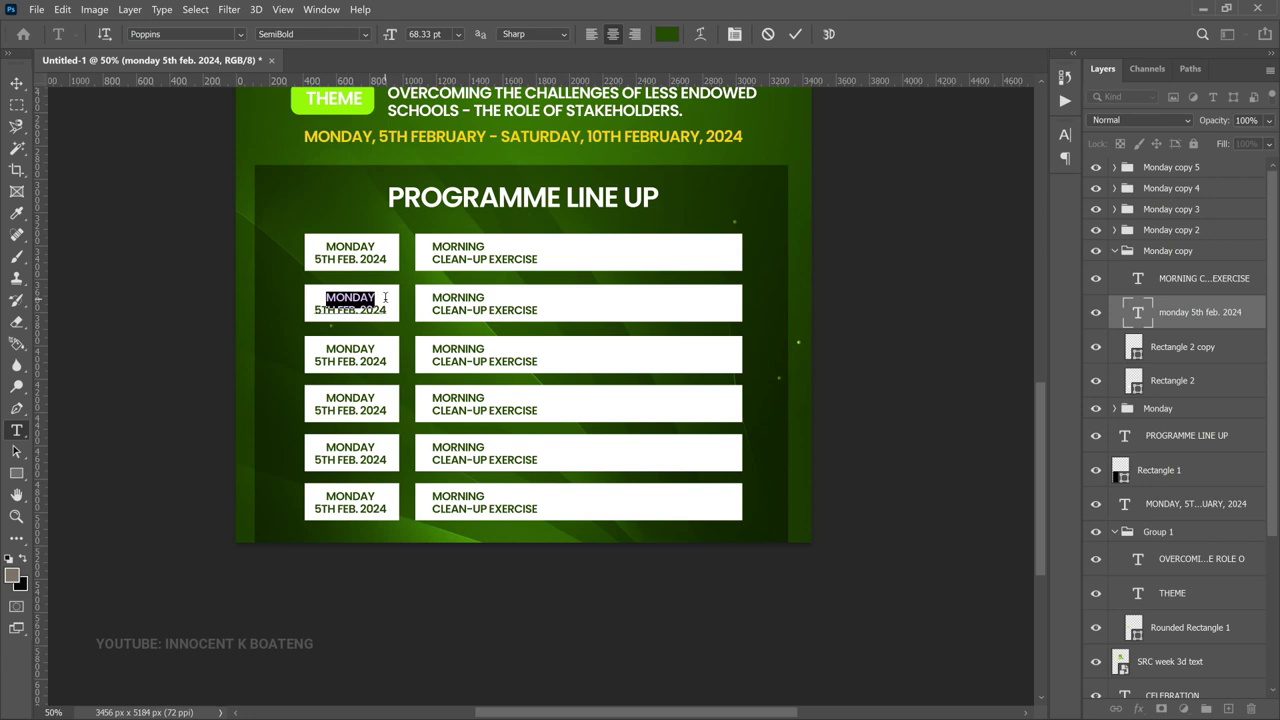
text(TUESDAY)
key(ctrl+Return)
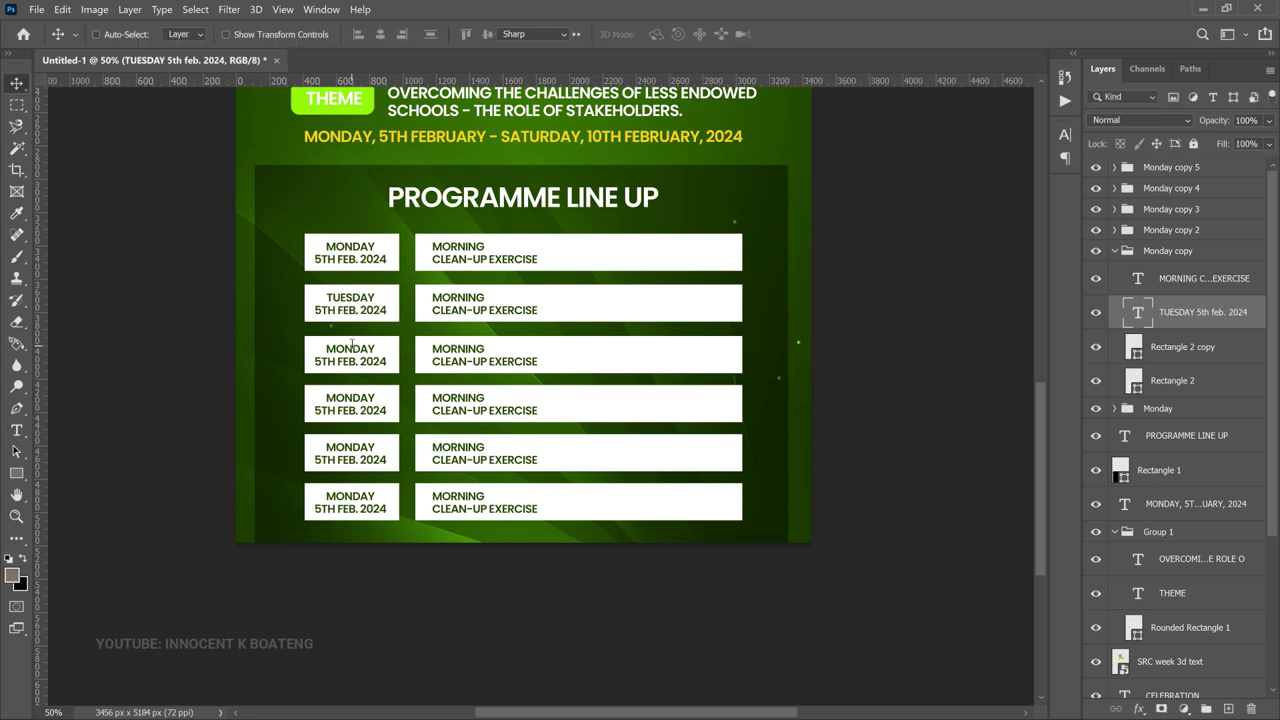
- Change the day name in the third programme row to "WEDNESDAY" and in the fourth row to "THURSDAY"
click(333, 347)
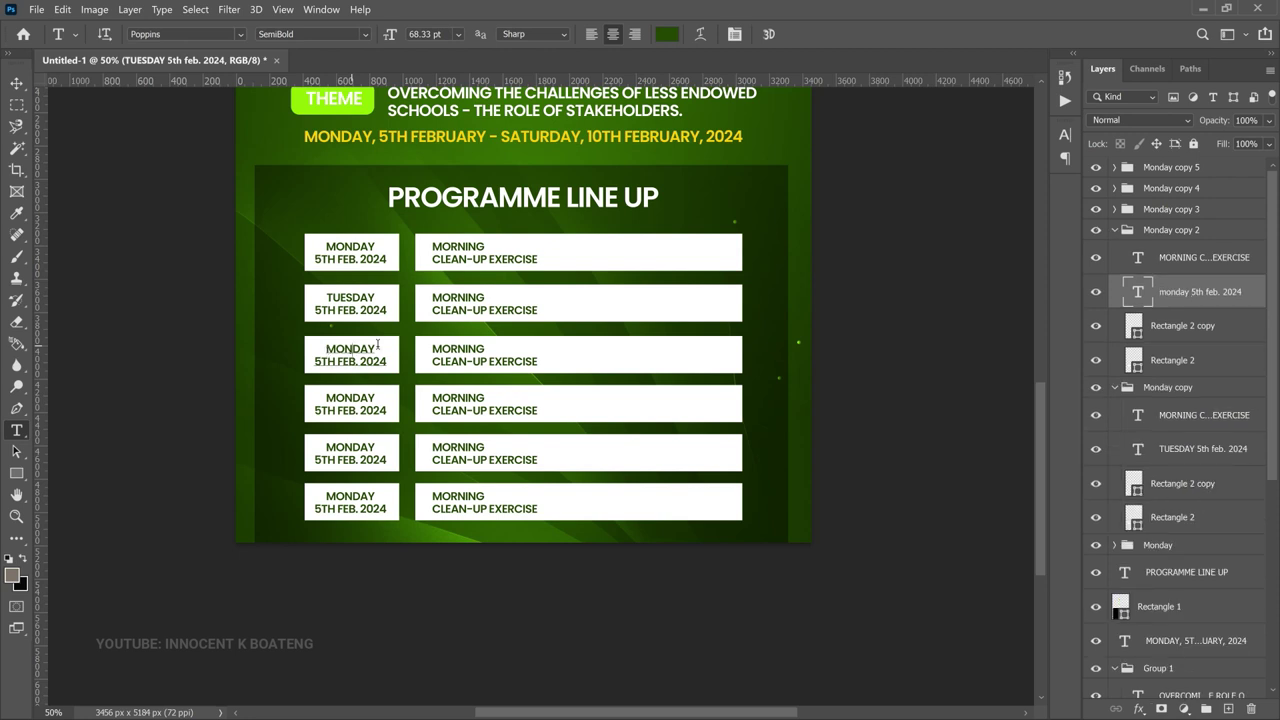
double_click(381, 347)
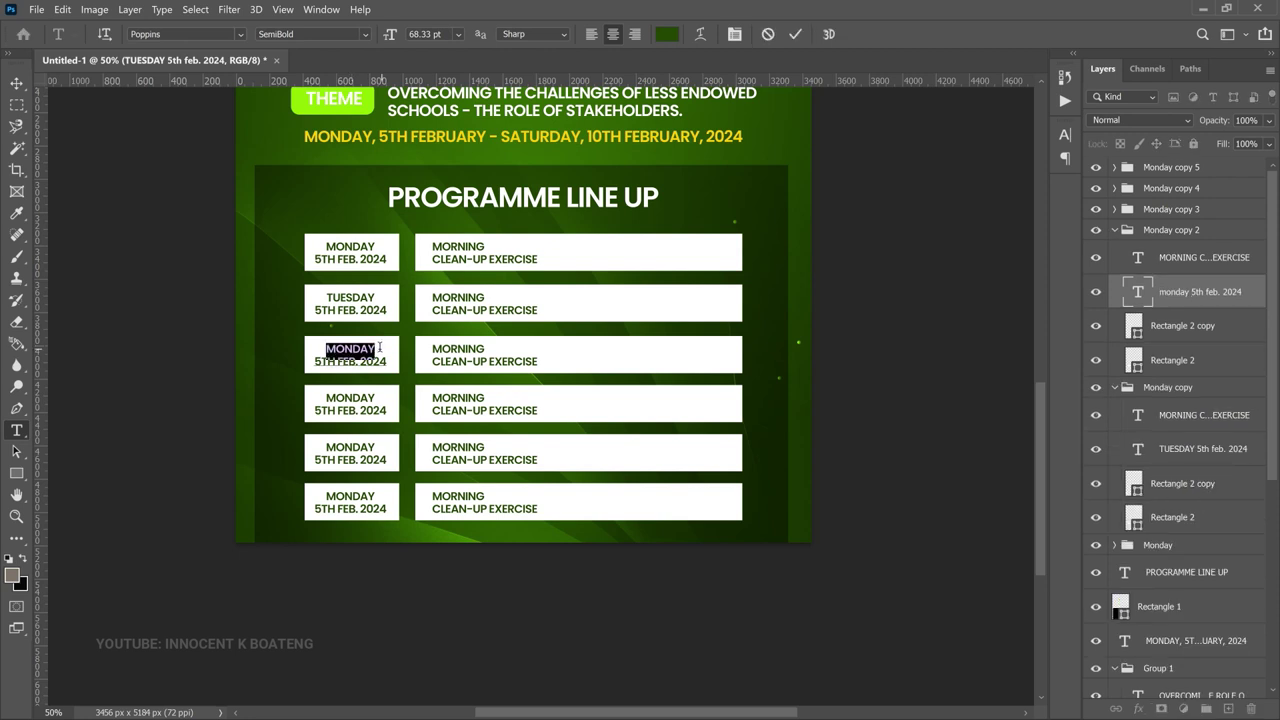
text(WEDNESDAY)
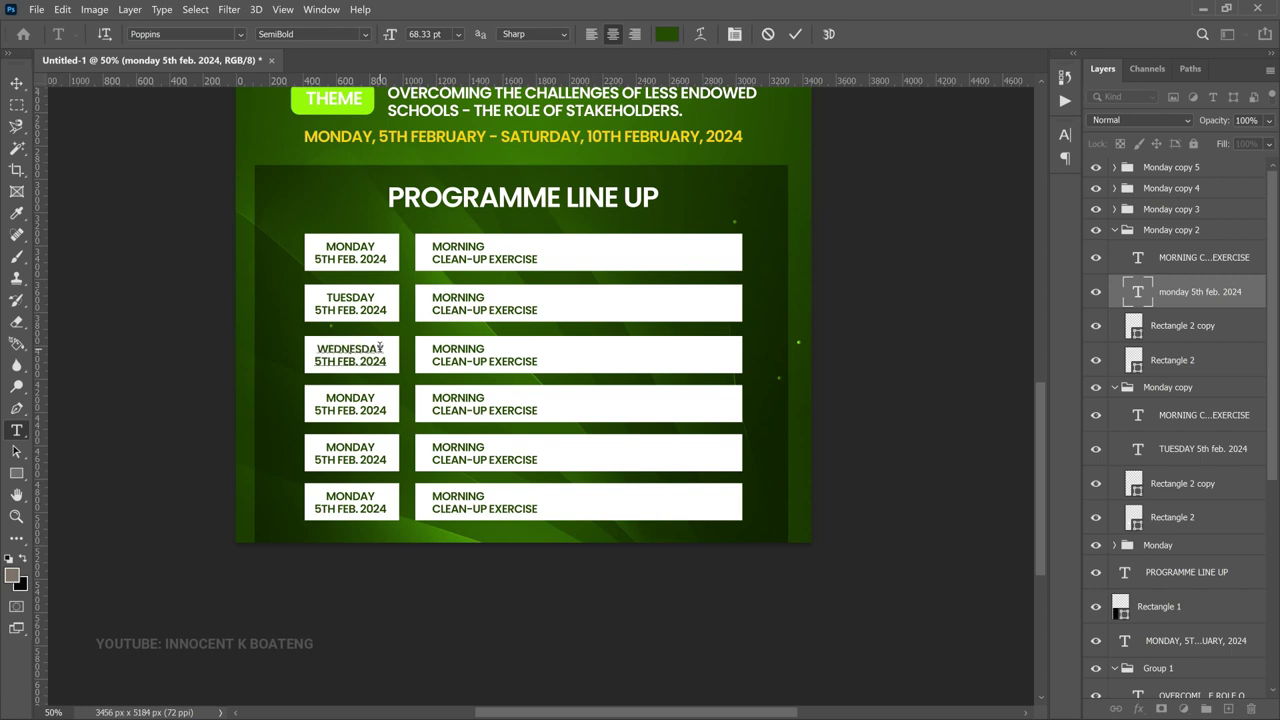
key(ctrl+Return)
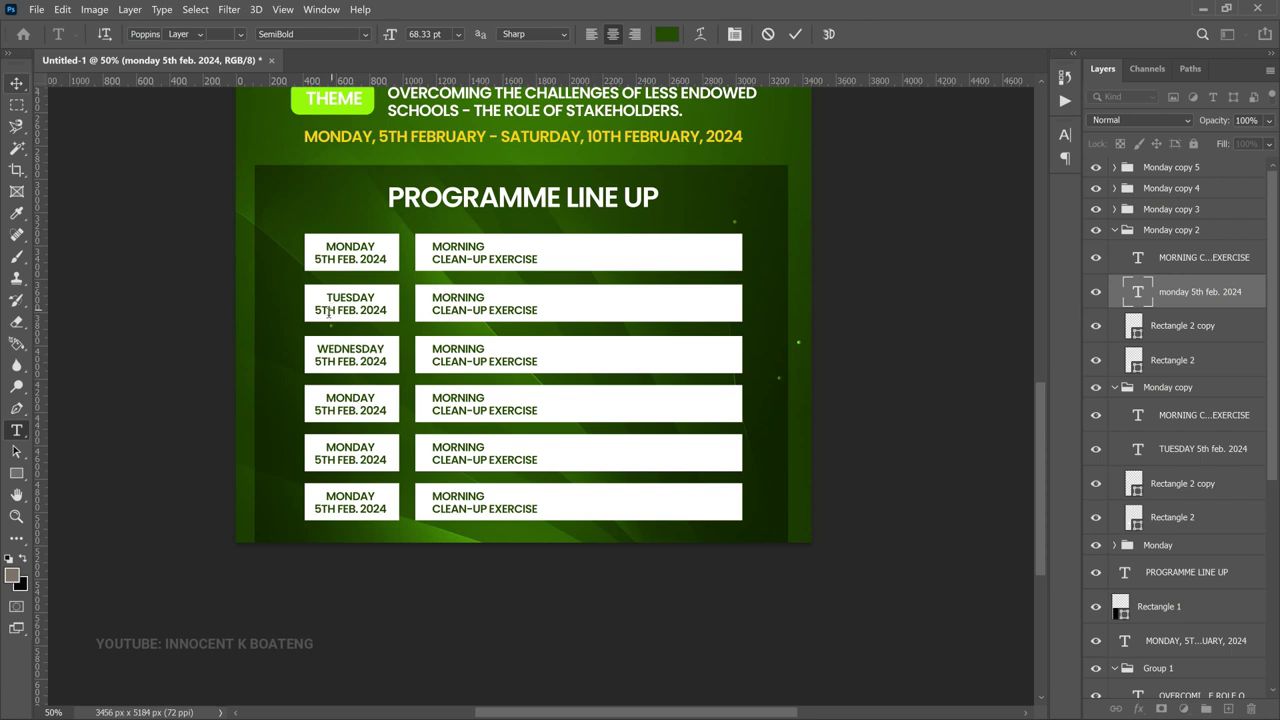
key(ctrl+Return)
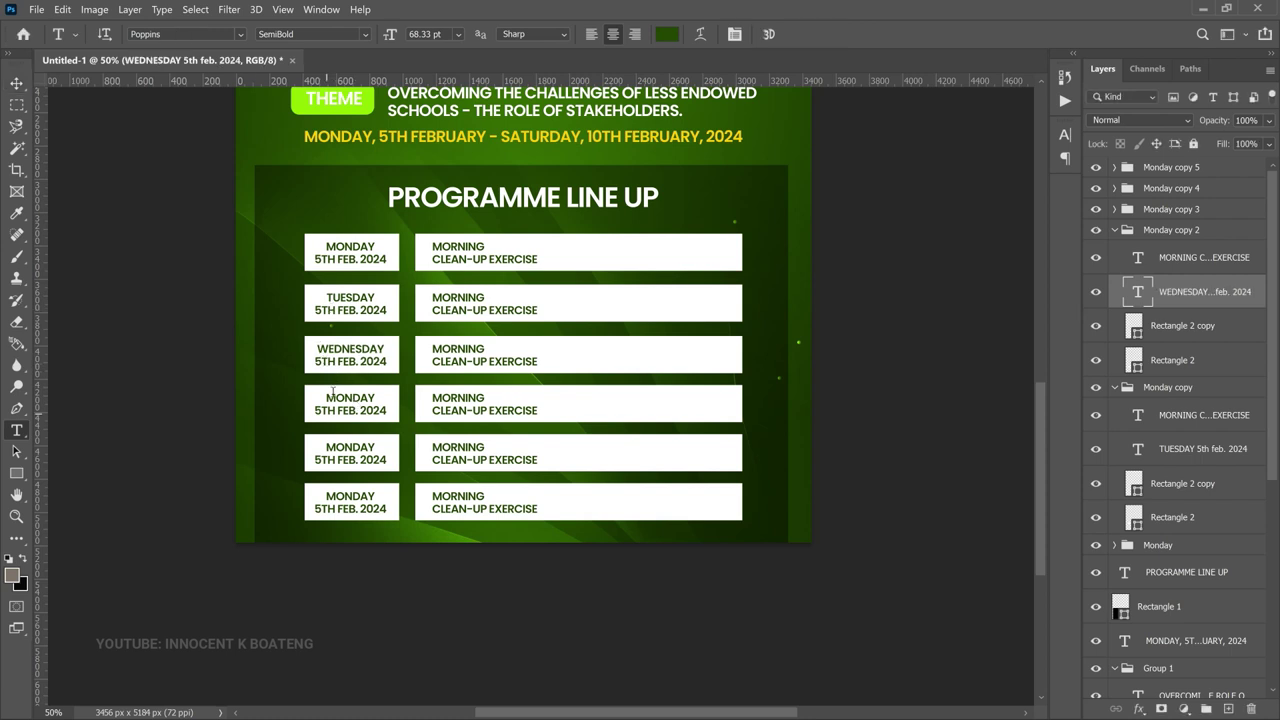
click(378, 395)
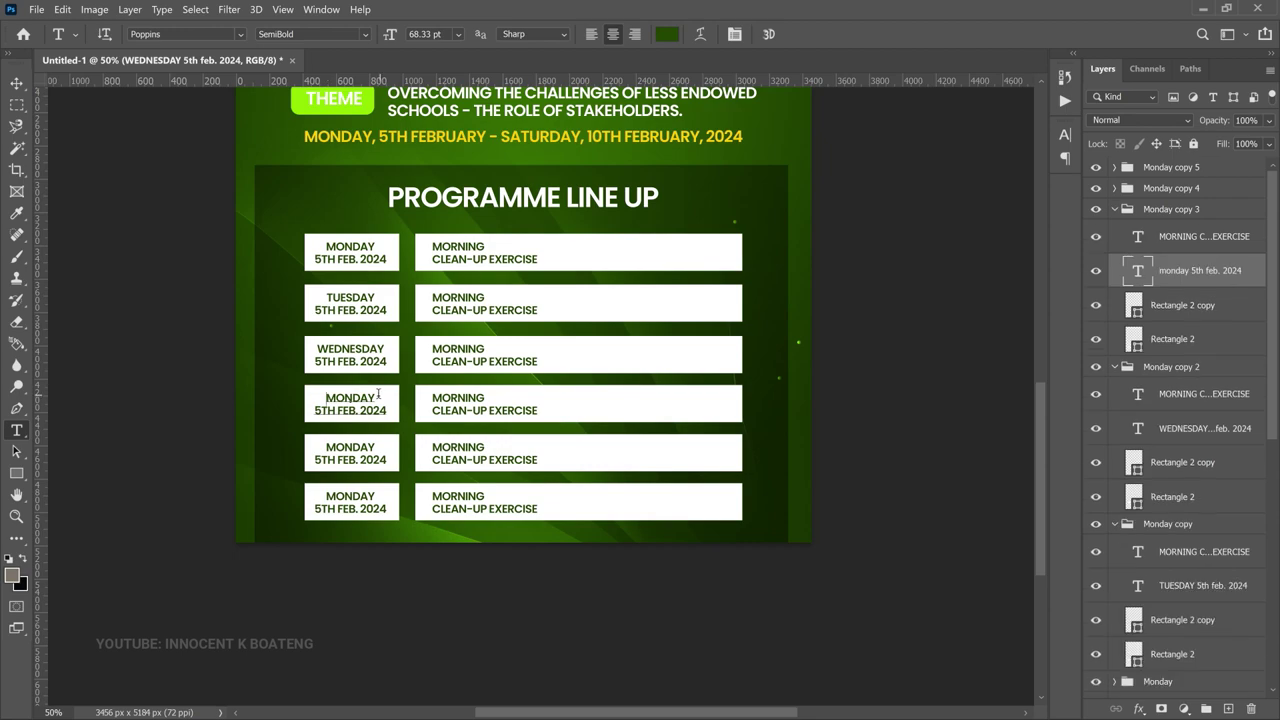
double_click(378, 395)
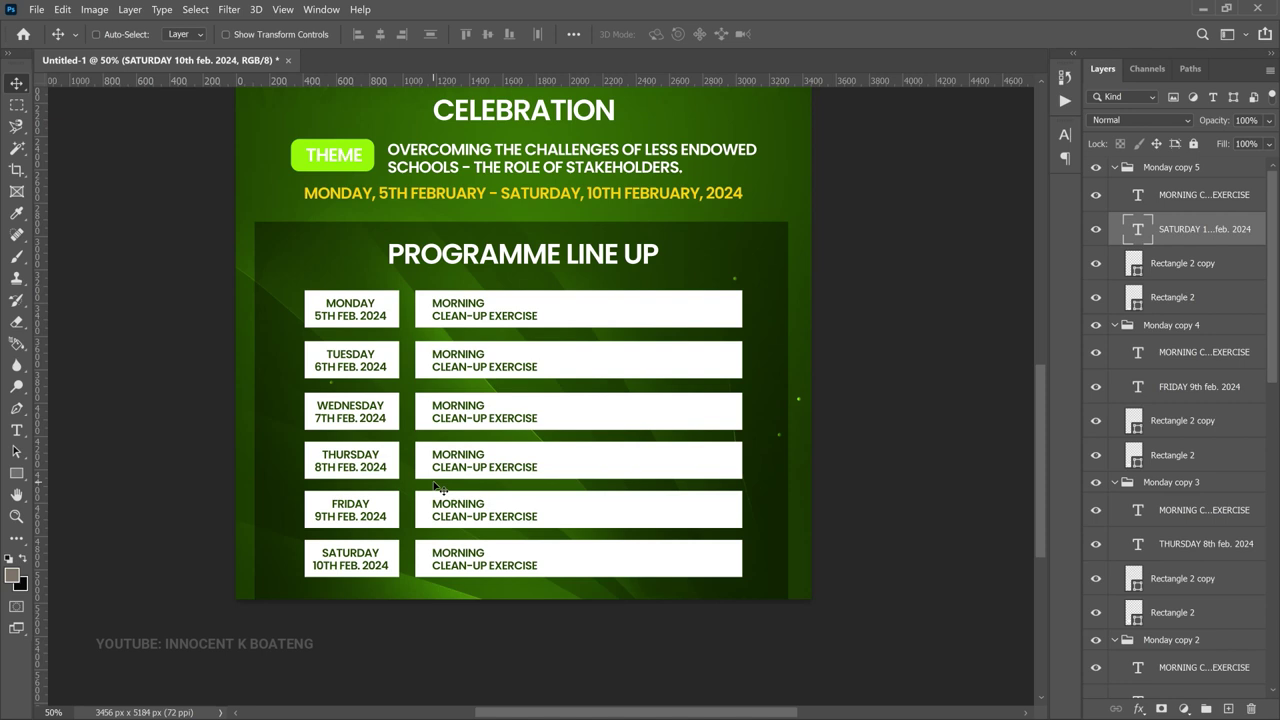
- Replace the Tuesday event text with "TRADITIONAL DAY (DESH GOES TRADITIONAL)" and "HEALTH TALK (DRUG ABUSE & TEENAGE PREGNANCY; HEALTH SCREENING" on two lines
ctrl+click(493, 370)
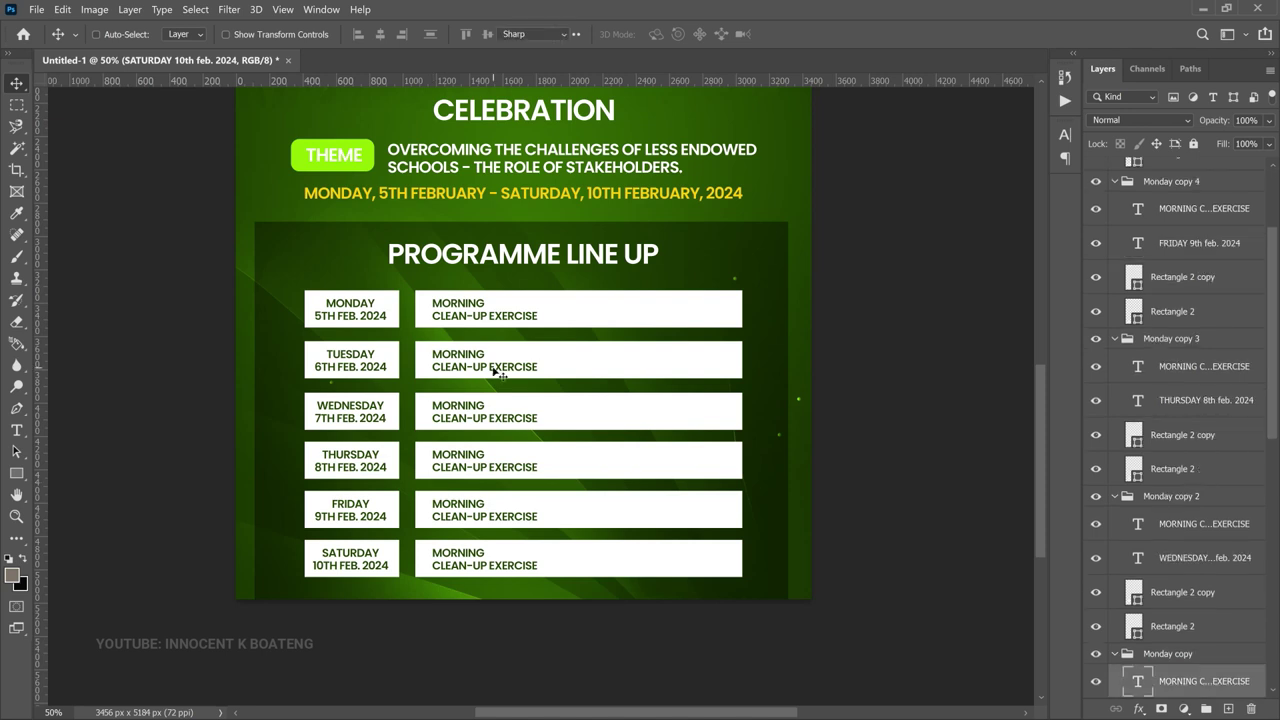
double_click(493, 370)
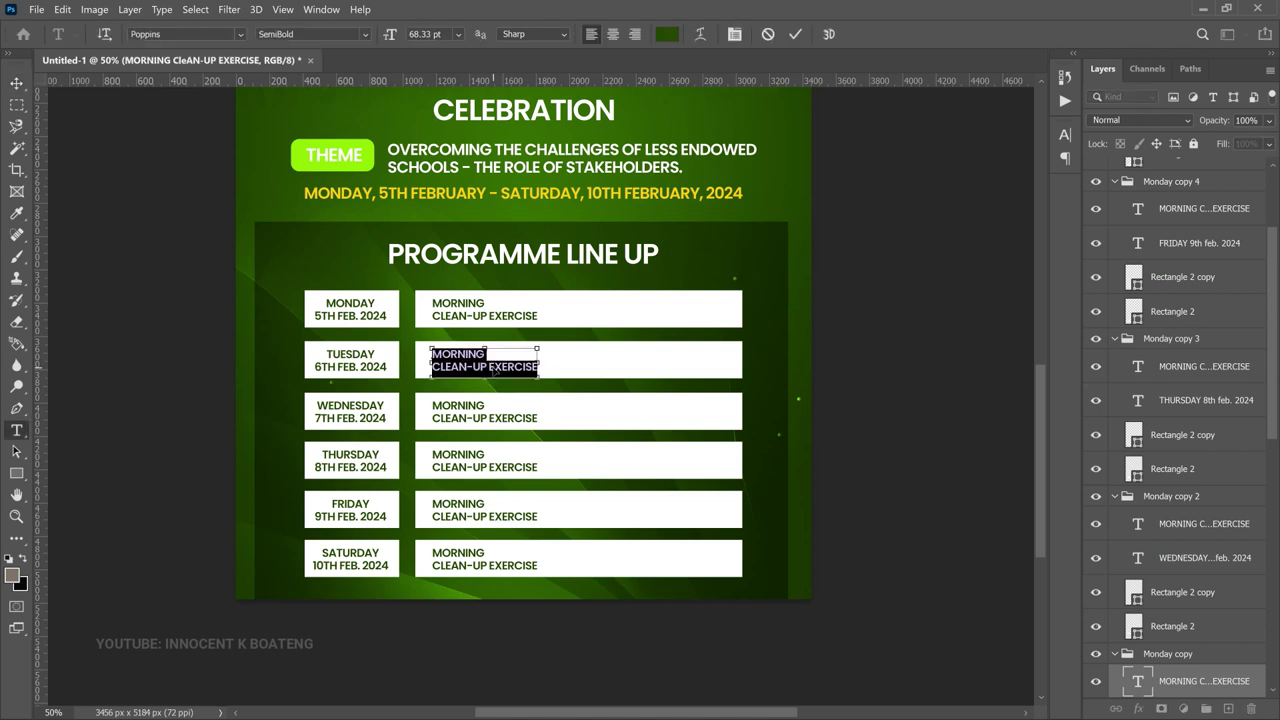
key(ctrl+v)
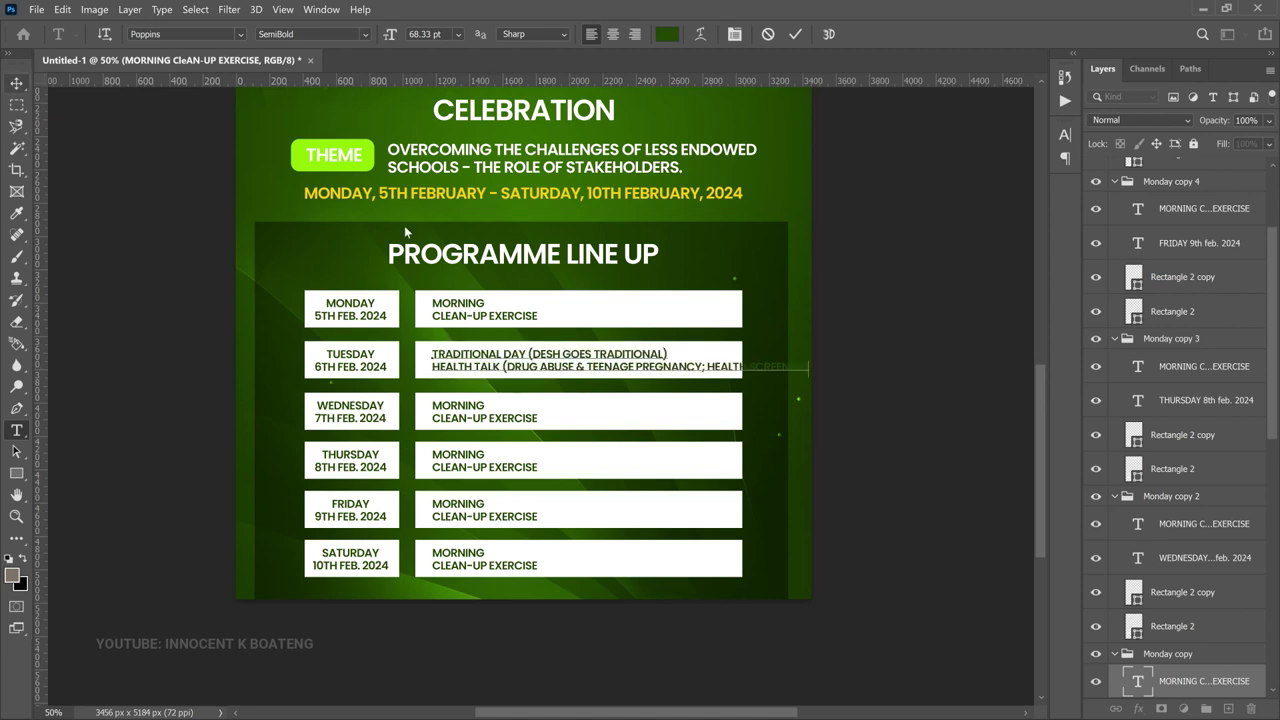
click(16, 82)
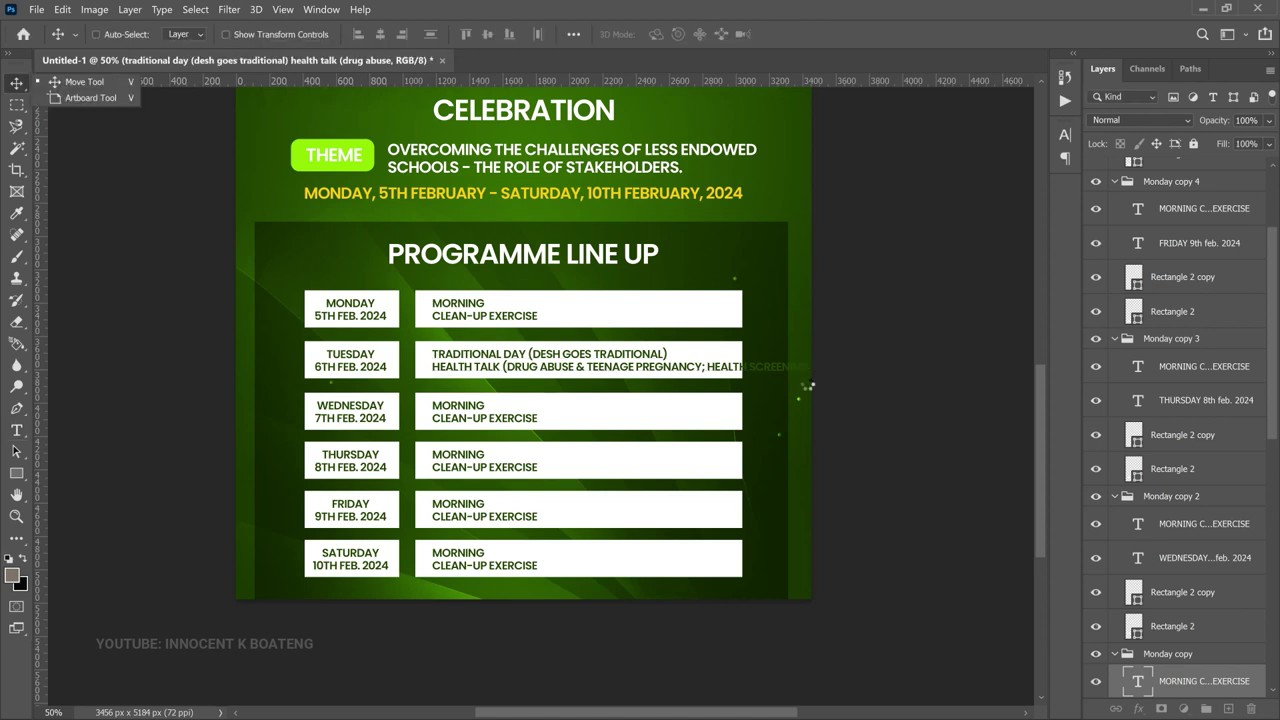
click(810, 385)
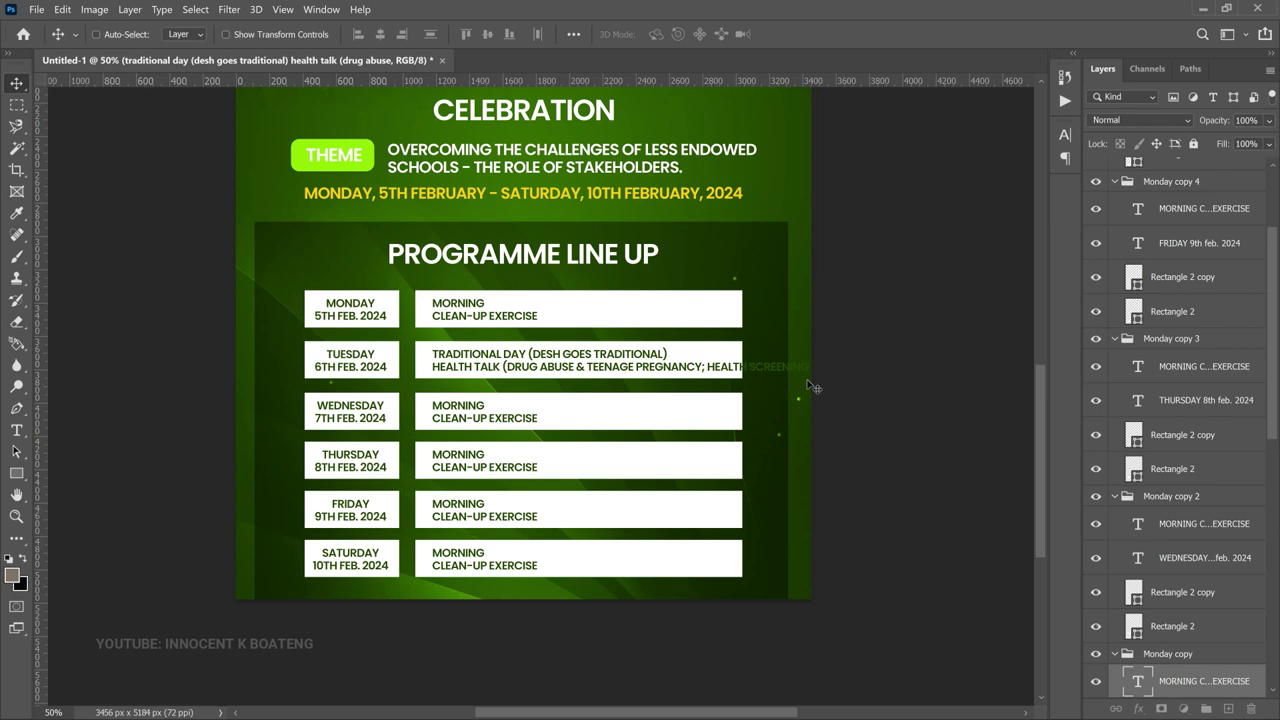
- Scale the Tuesday event text down to about 79% so it fits inside its white rectangle
key(ctrl+t)
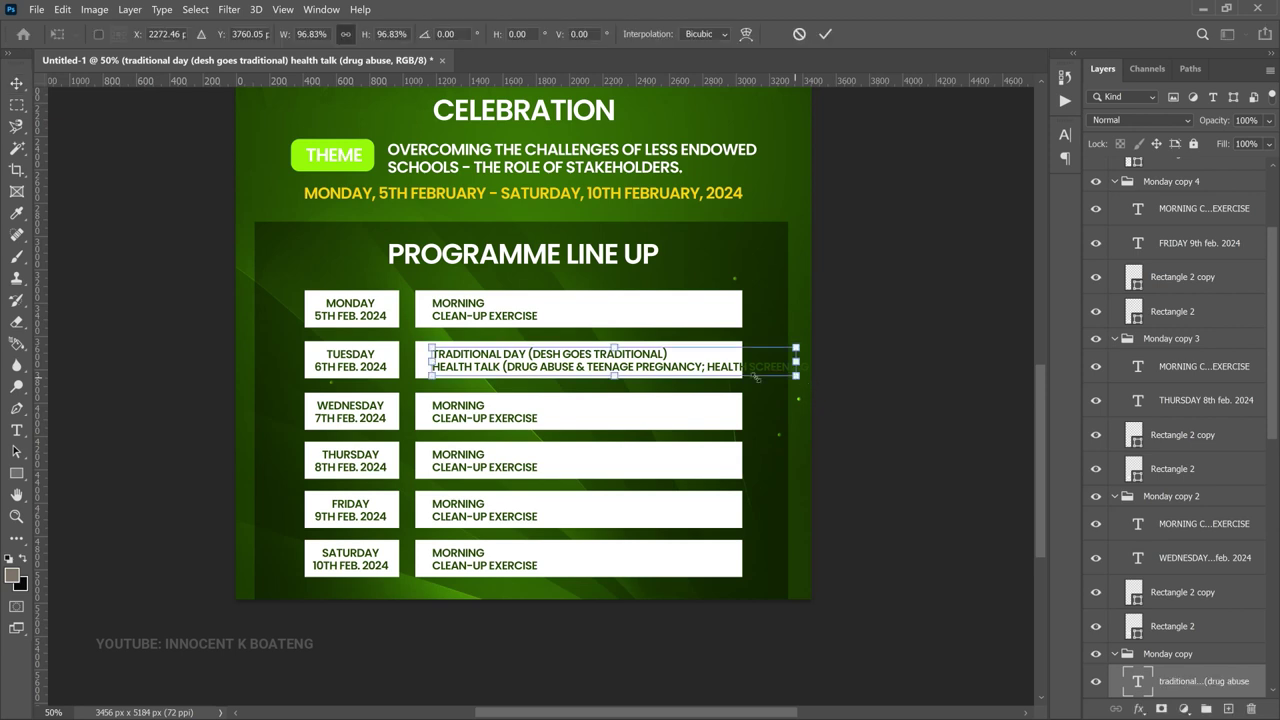
drag(754, 376, 731, 371)
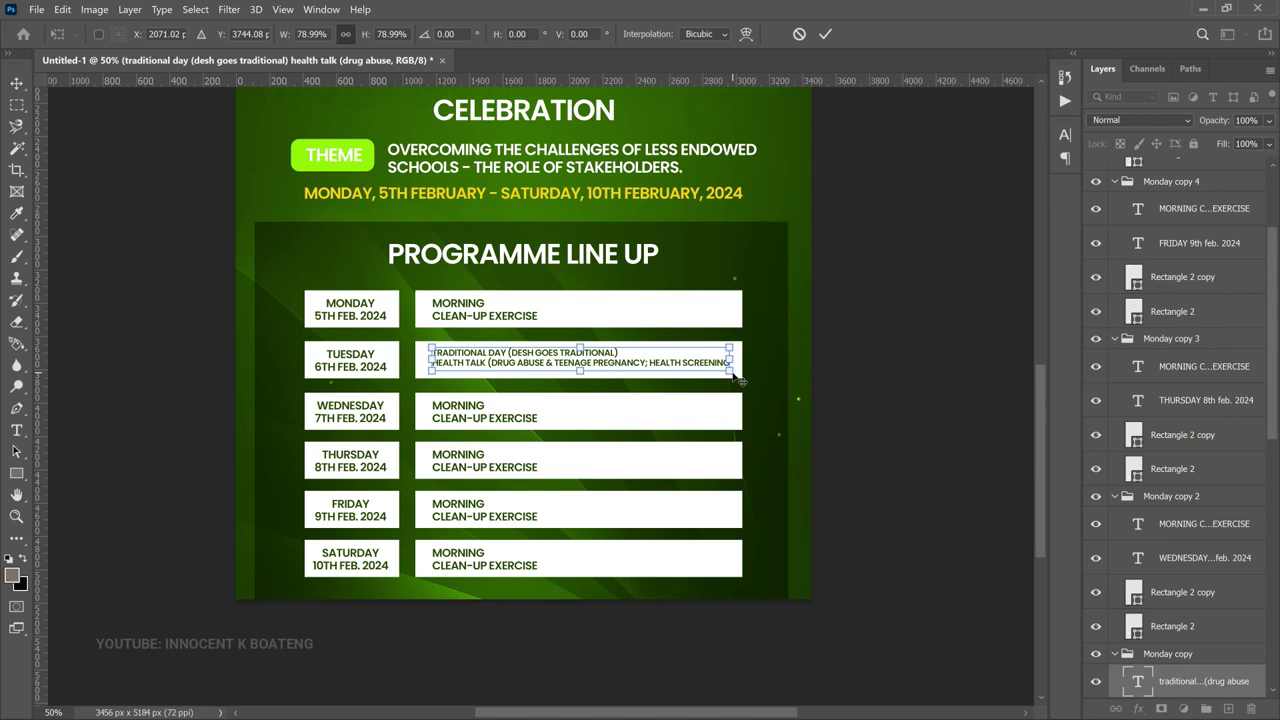
key(Return)
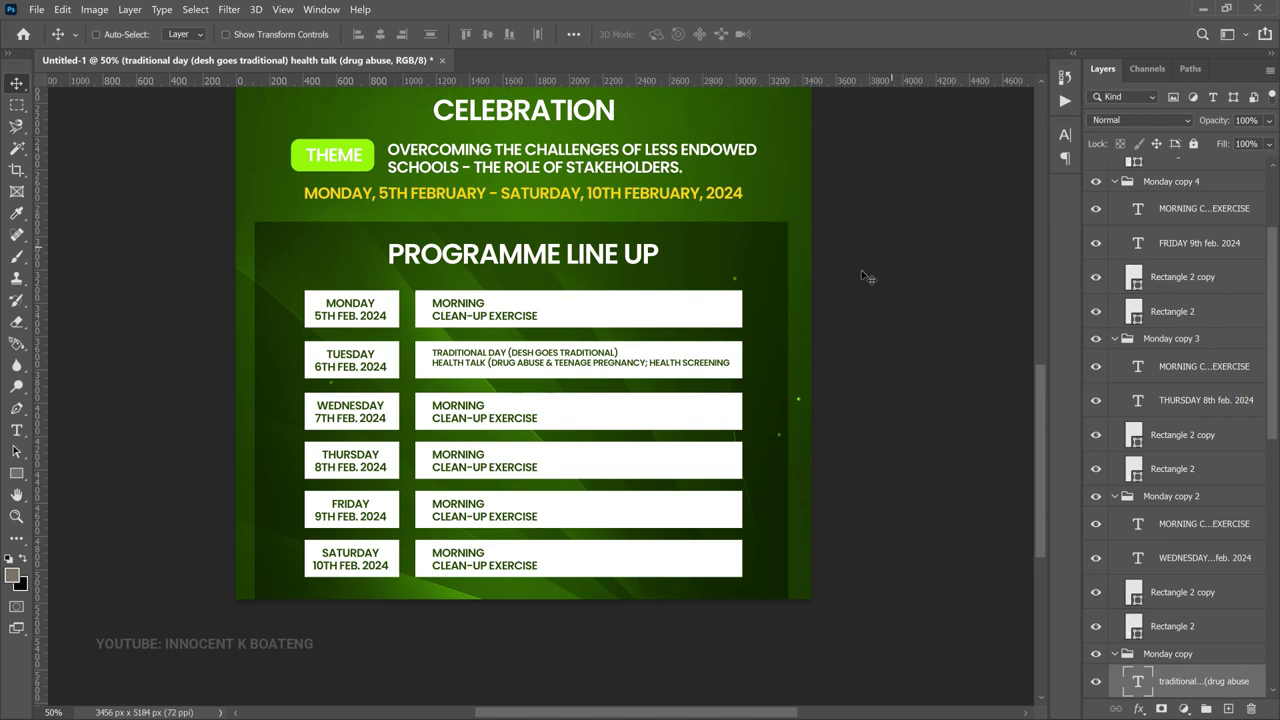
- Replace the Wednesday event text with "MORNING: FLOAT" and "AFTERNOON: INTER-HOUSE DEBATE COMPETITION" on two lines
ctrl+click(495, 420)
double_click(489, 410)
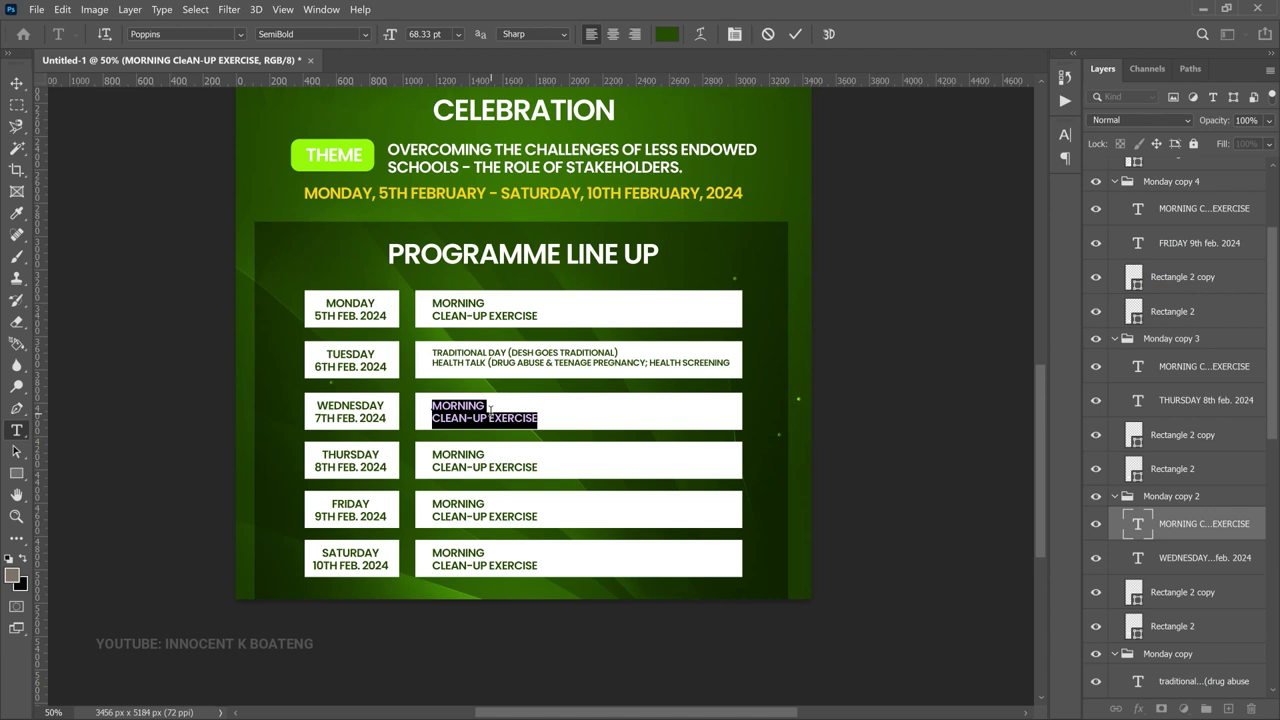
click(489, 410)
key(ctrl+a)
text(MORNING: FLOAT AFTERNOON: INTER-HOUSE DEBATE COMPETITION)
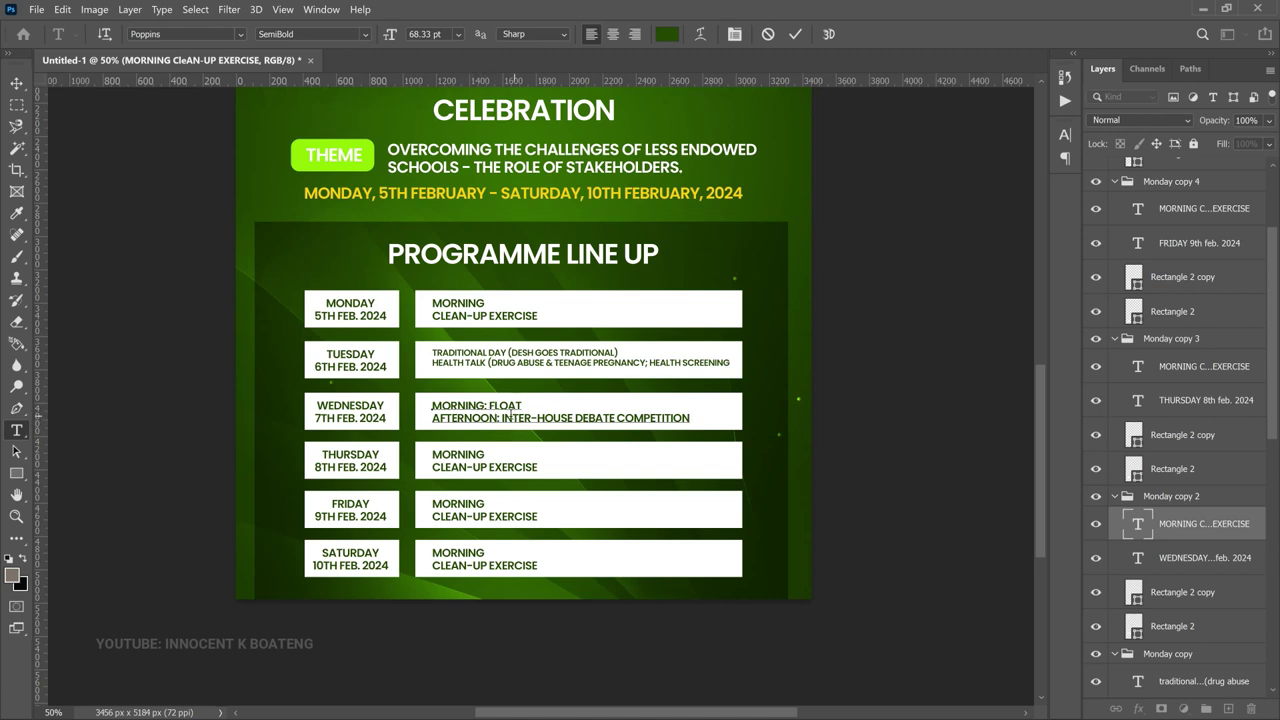
- Colour the word "MORNING:" in the Wednesday event text red (ff0000)
drag(487, 405, 430, 407)
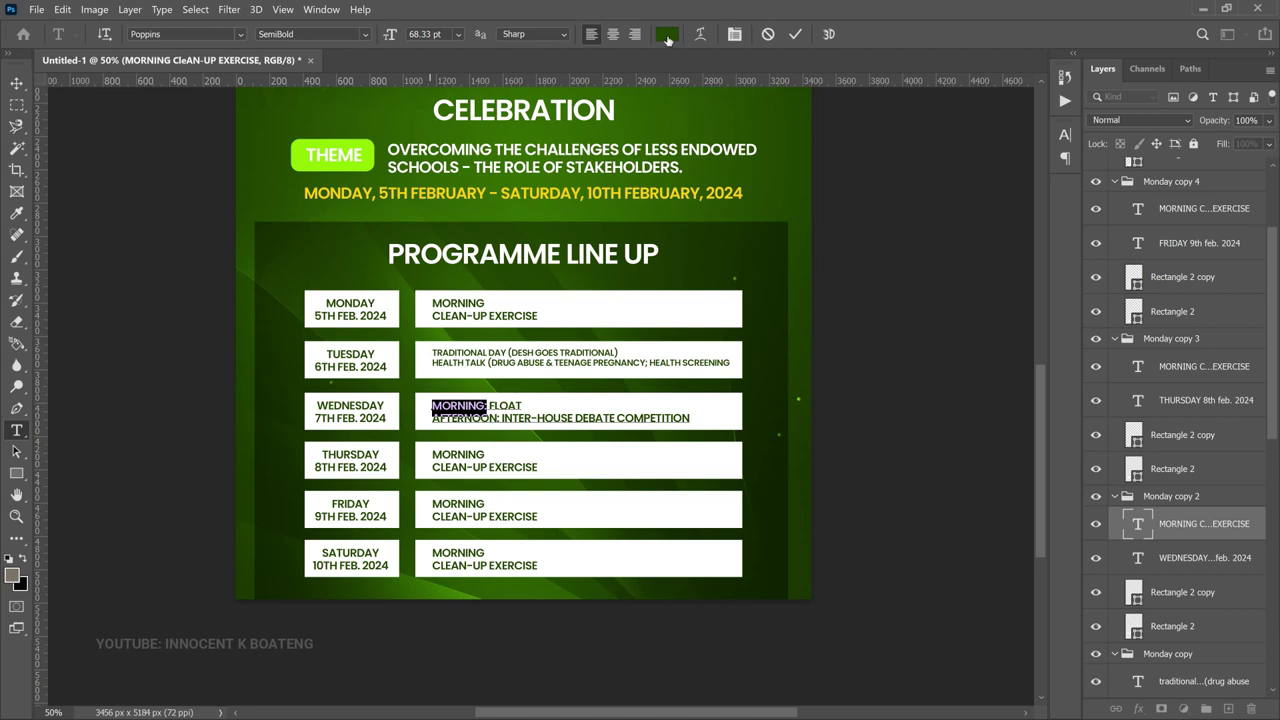
click(667, 35)
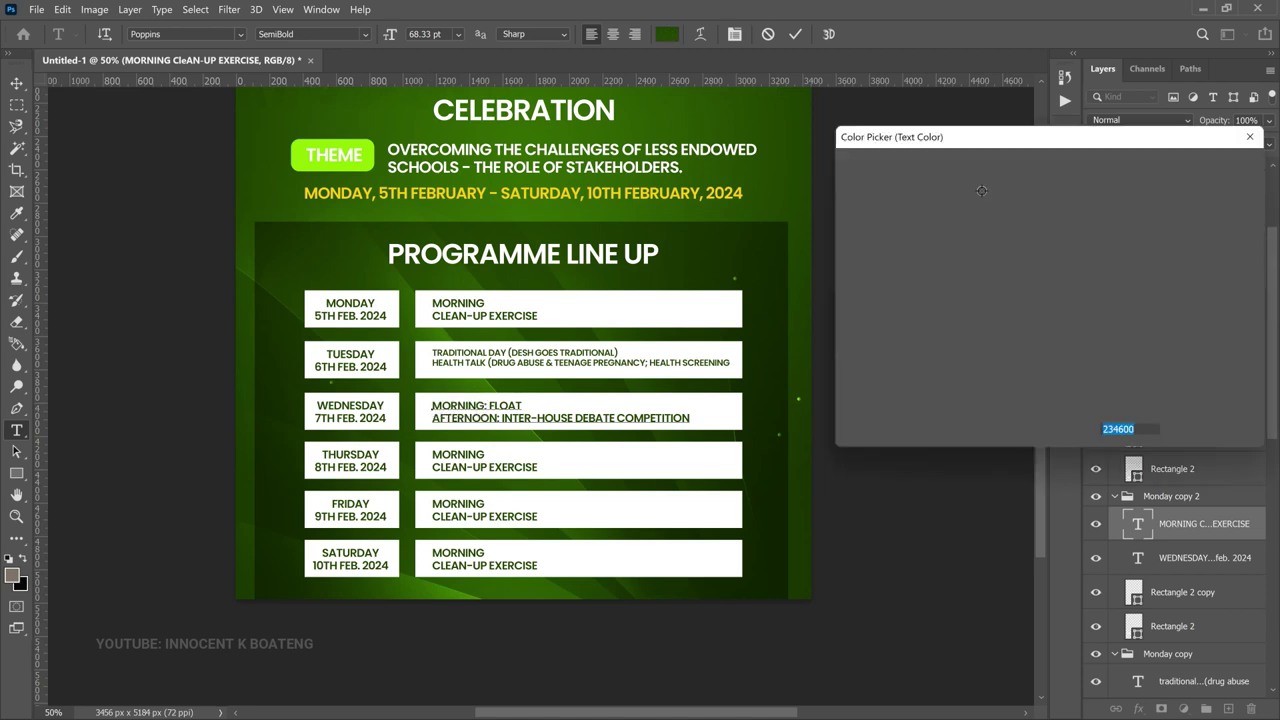
drag(1075, 187, 1052, 169)
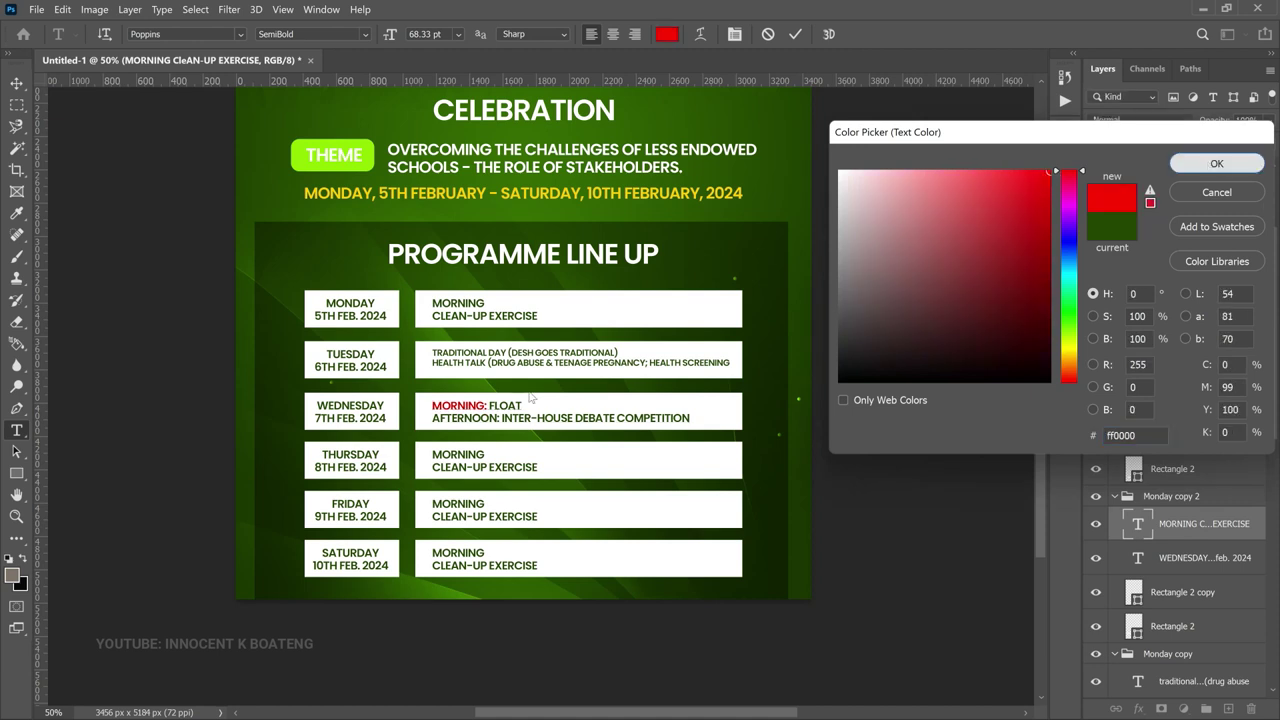
click(1217, 163)
- Colour the word "AFTERNOON:" in the Wednesday event text red (ff0000) and commit the text edit
click(497, 422)
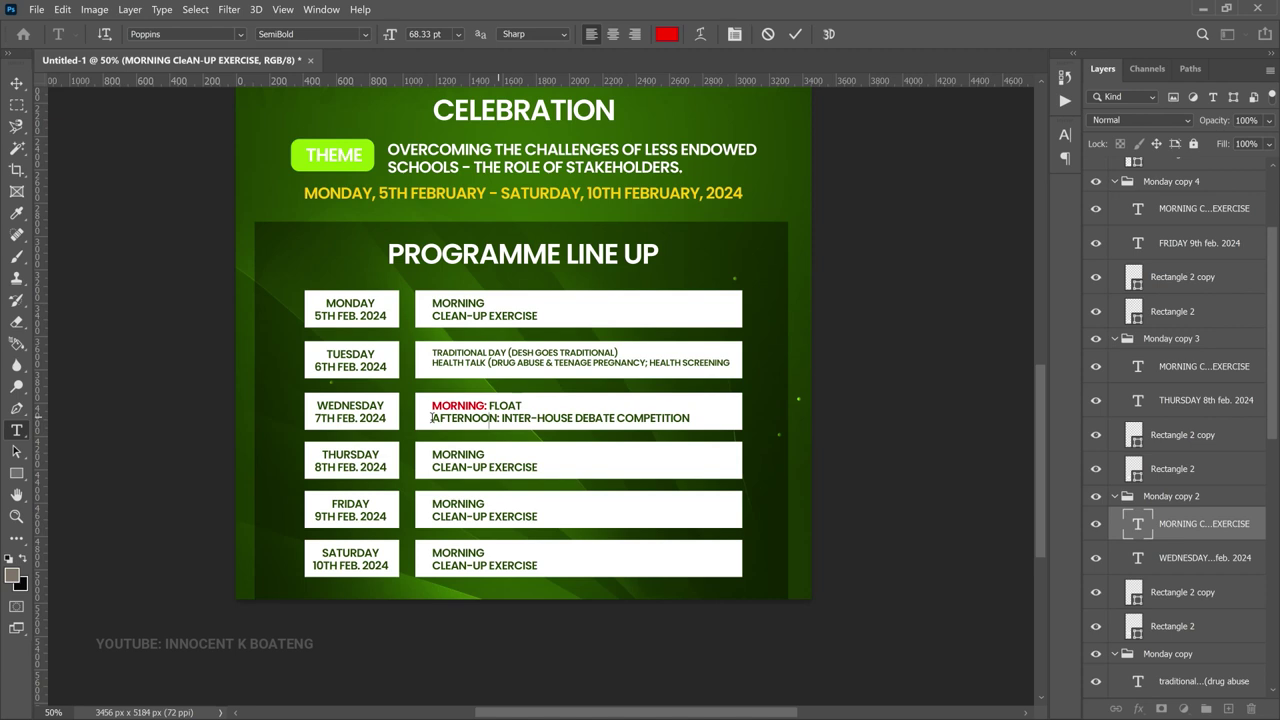
drag(431, 418, 497, 419)
click(669, 34)
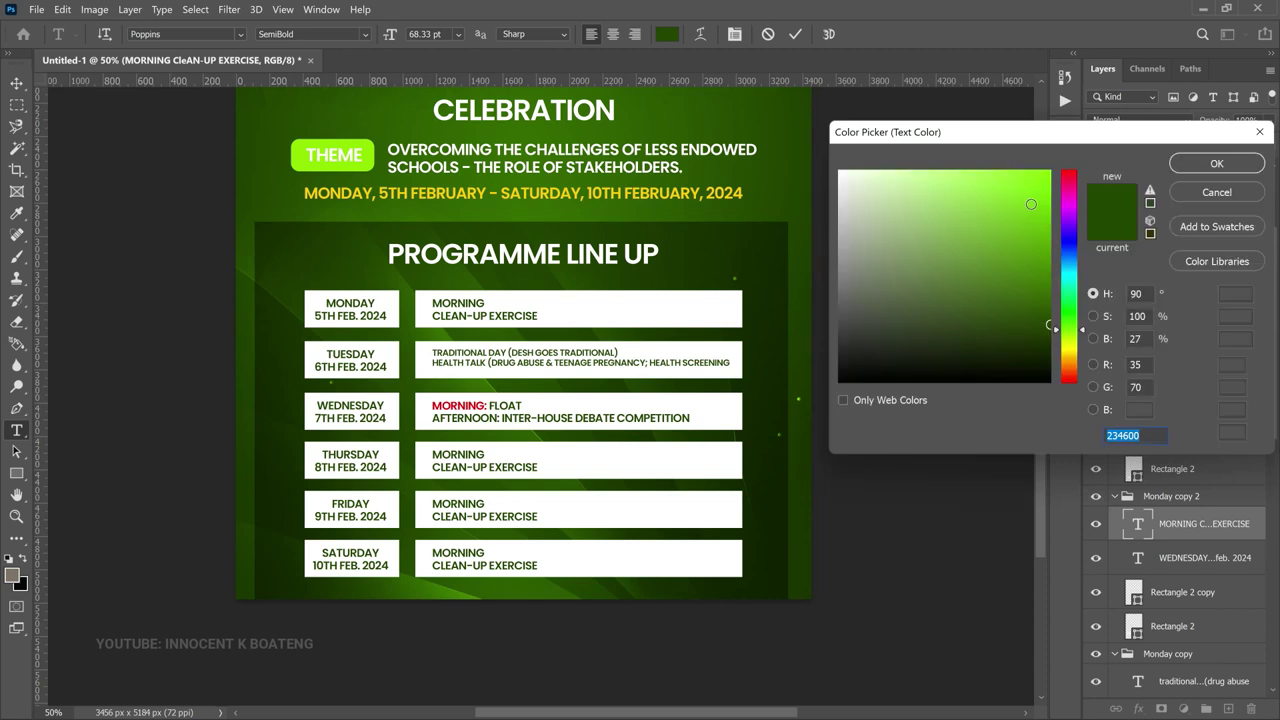
click(1068, 190)
click(1063, 151)
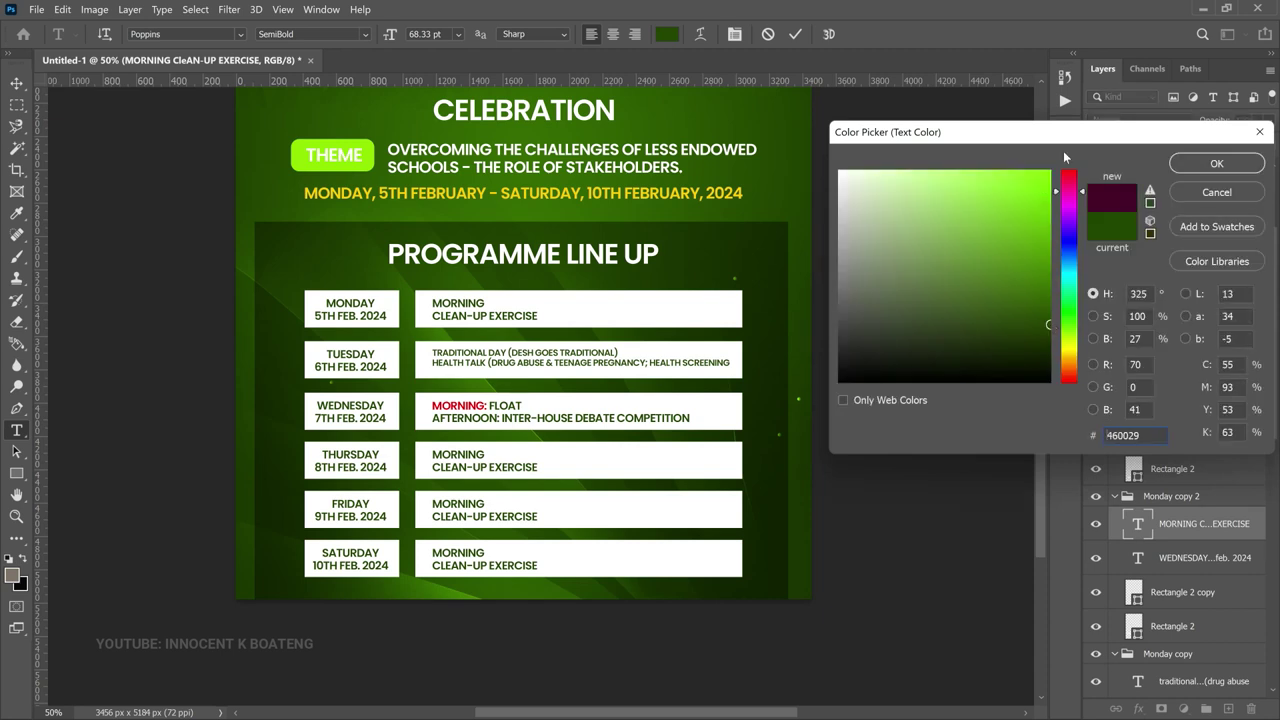
text(ff0000)
key(Return)
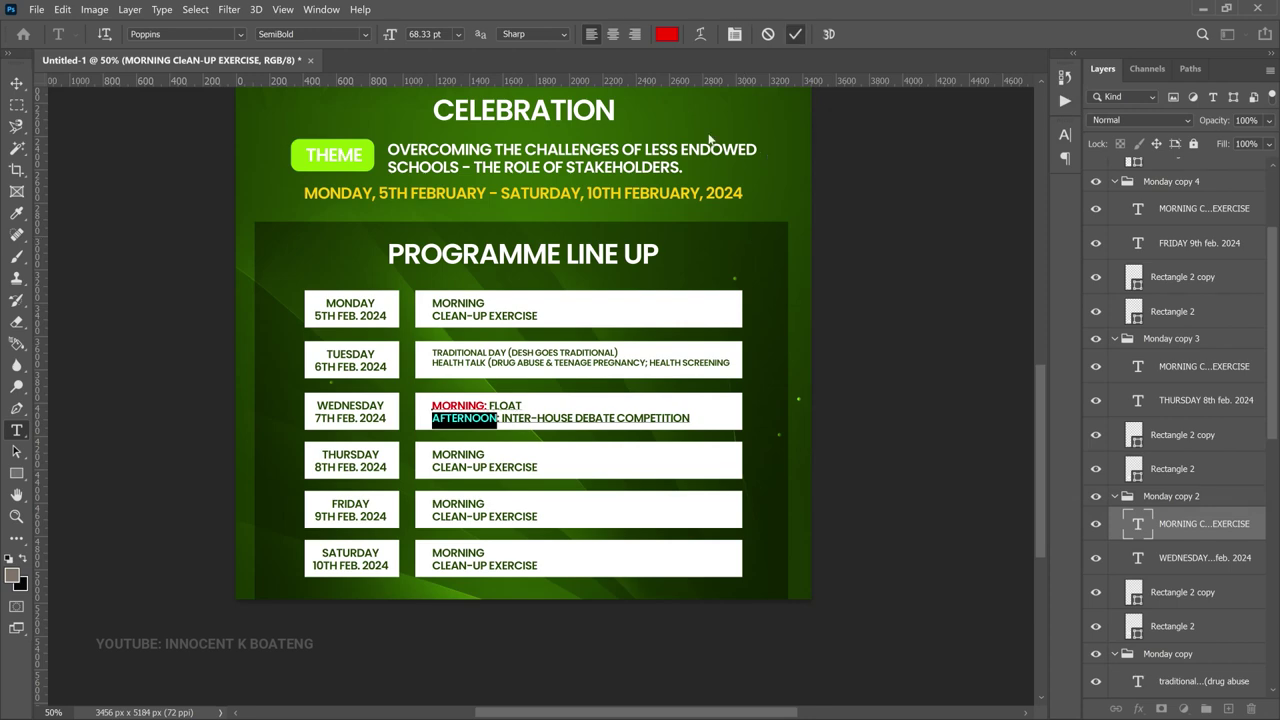
key(ctrl+Return)
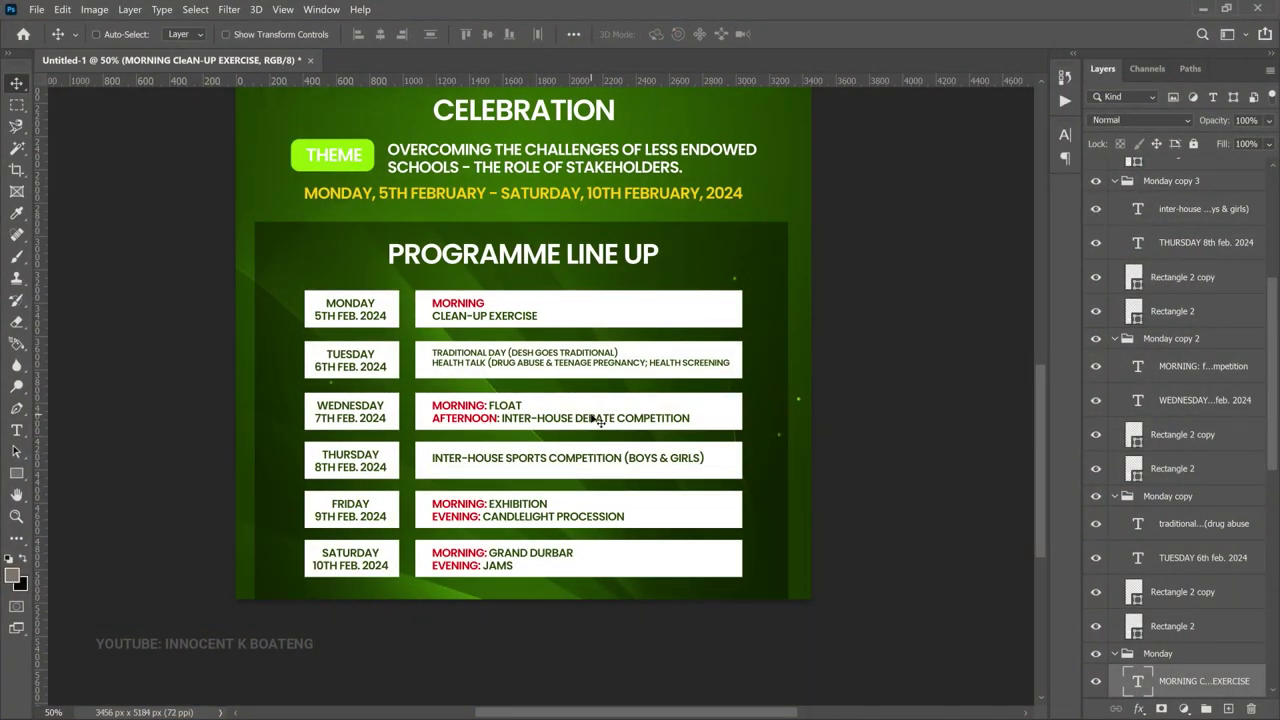
- Collapse the layer groups "Monday copy 3", "Monday copy 2" and "Monday copy"
click(1116, 181)
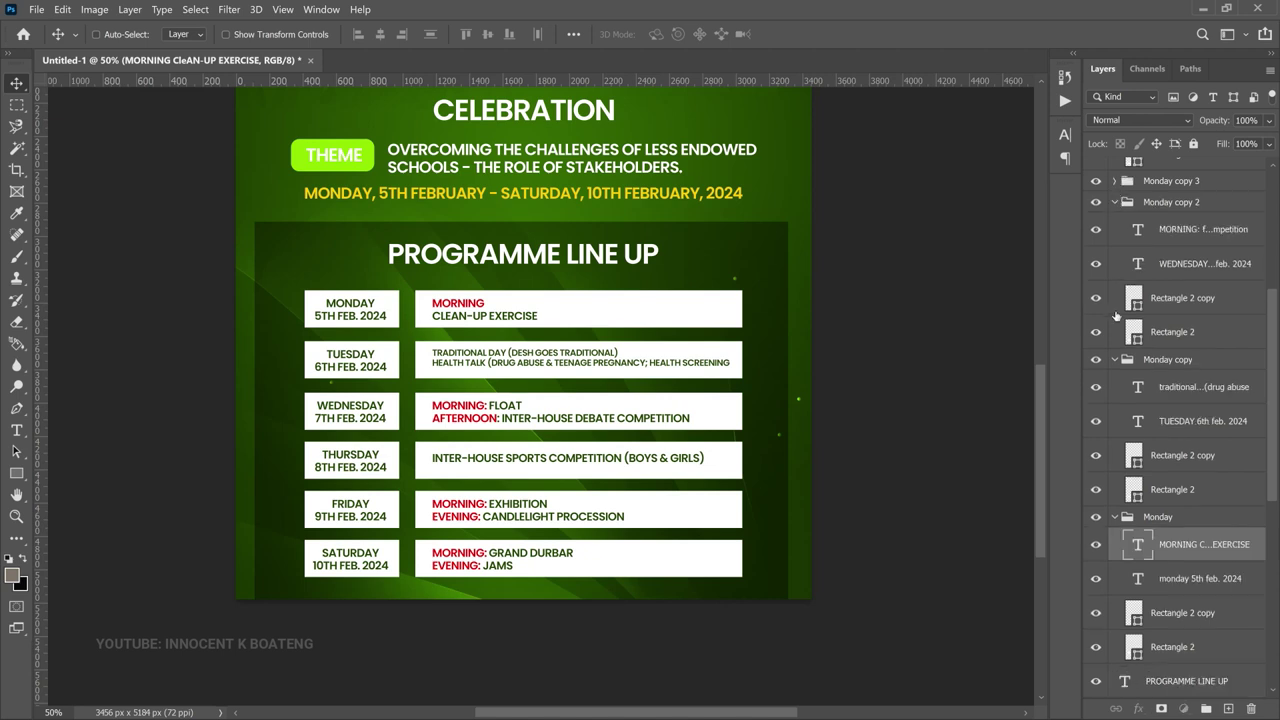
click(1114, 202)
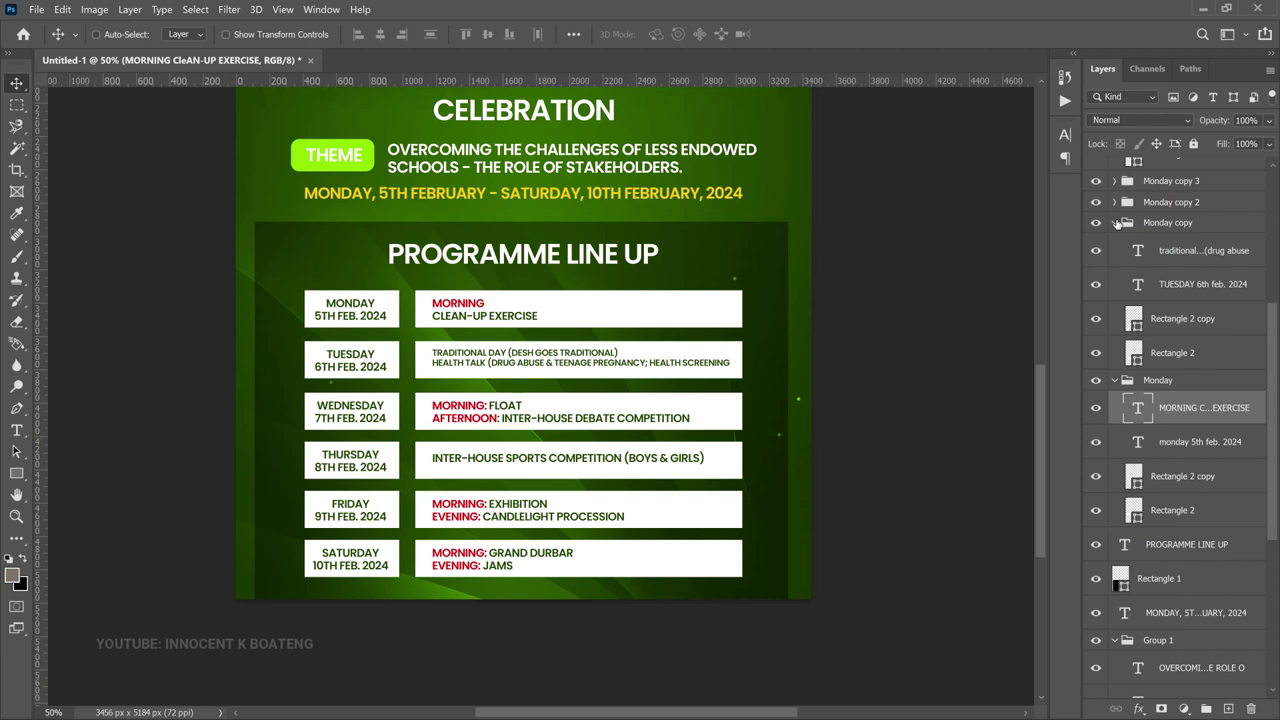
click(1115, 222)
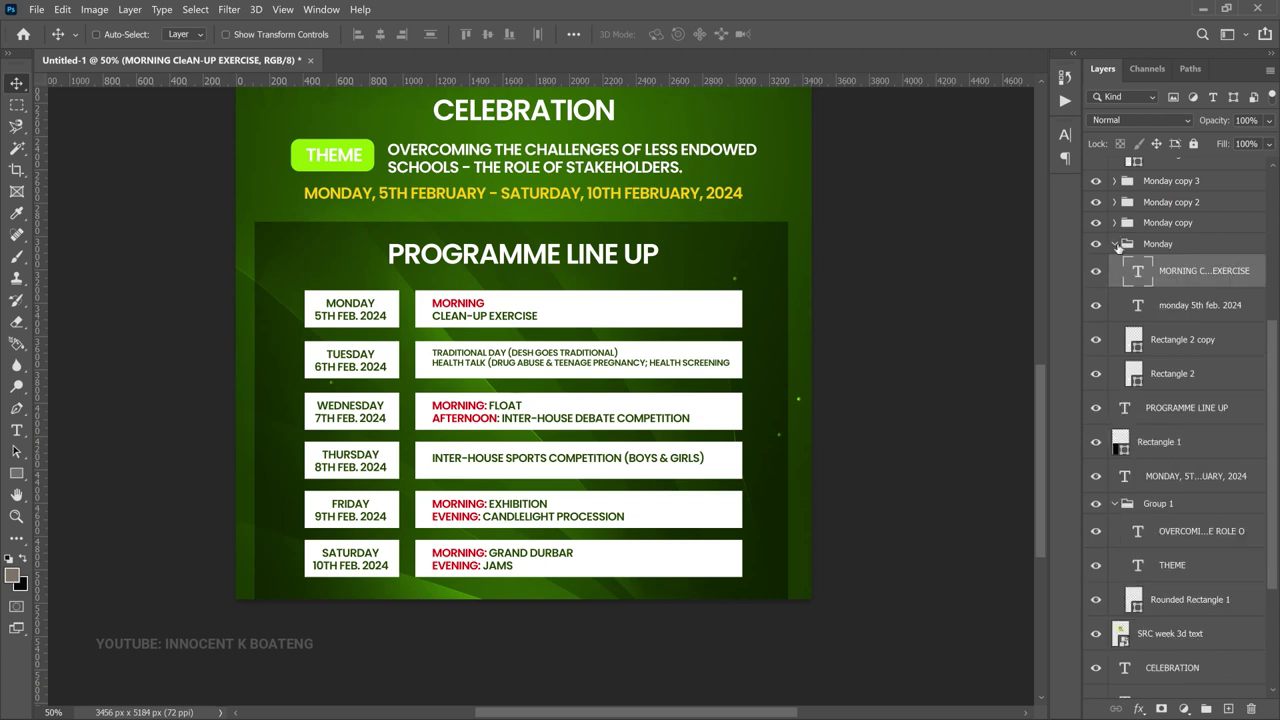